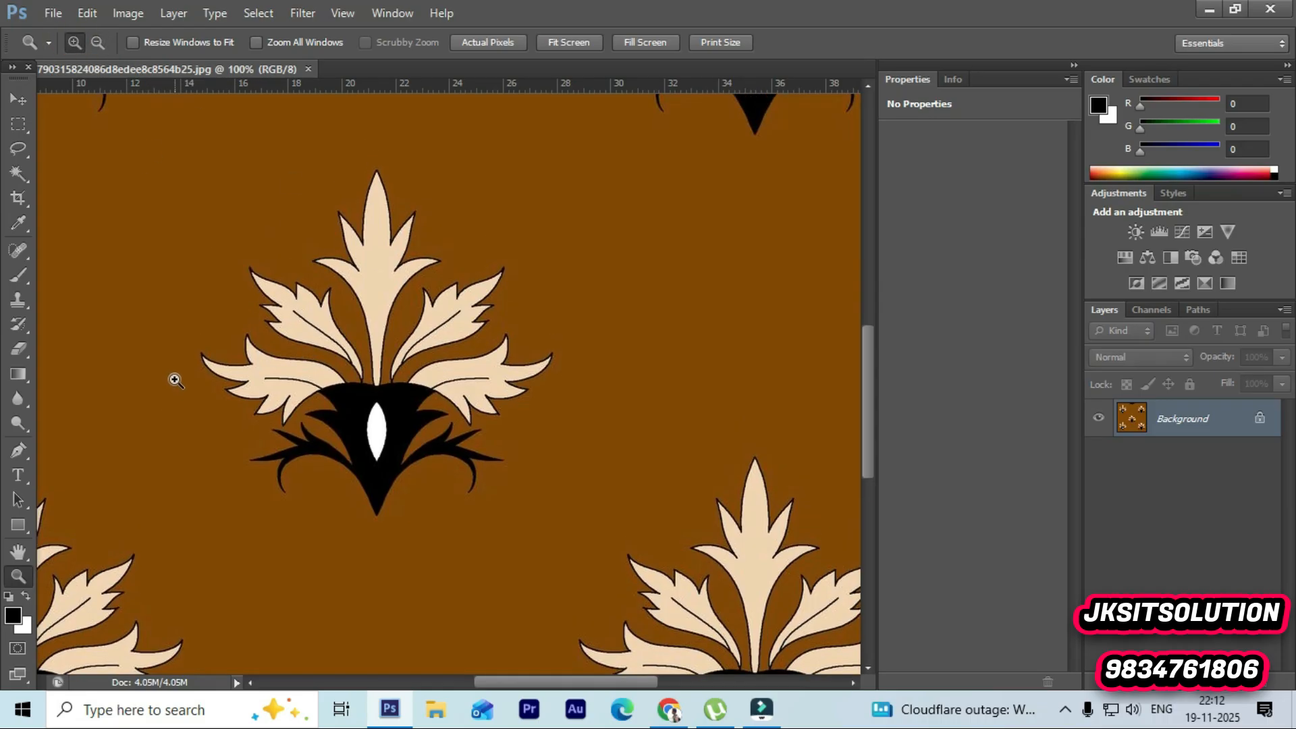
Step: Add a new blank layer above the background image
{"action": "left_click", "coordinate": [260, 403]}
{"action": "scroll", "coordinate": [390, 390], "scroll_direction": "up", "scroll_amount": 5}
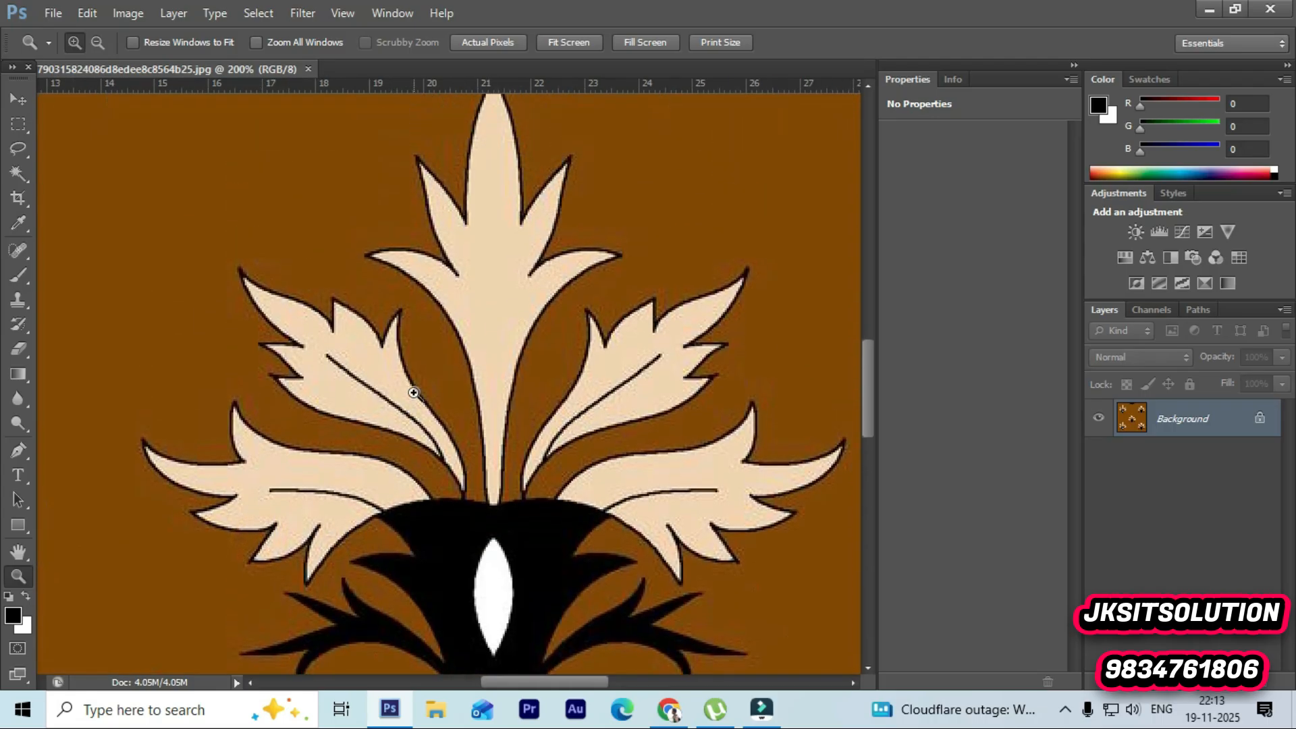
{"action": "scroll", "coordinate": [431, 310], "scroll_direction": "down", "scroll_amount": 3}
{"action": "left_click", "coordinate": [96, 42]}
{"action": "left_click", "coordinate": [385, 331]}
{"action": "left_click", "coordinate": [479, 408]}
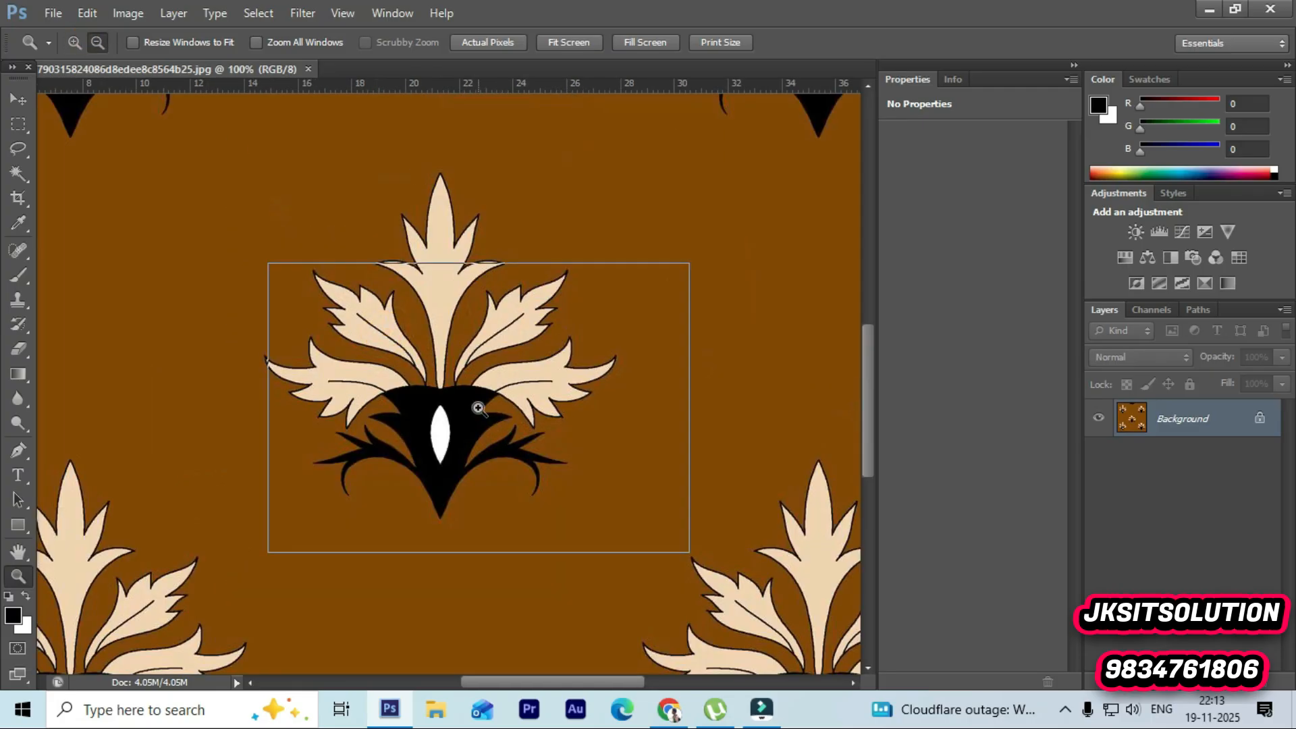
{"action": "scroll", "coordinate": [477, 425], "scroll_direction": "down", "scroll_amount": 3}
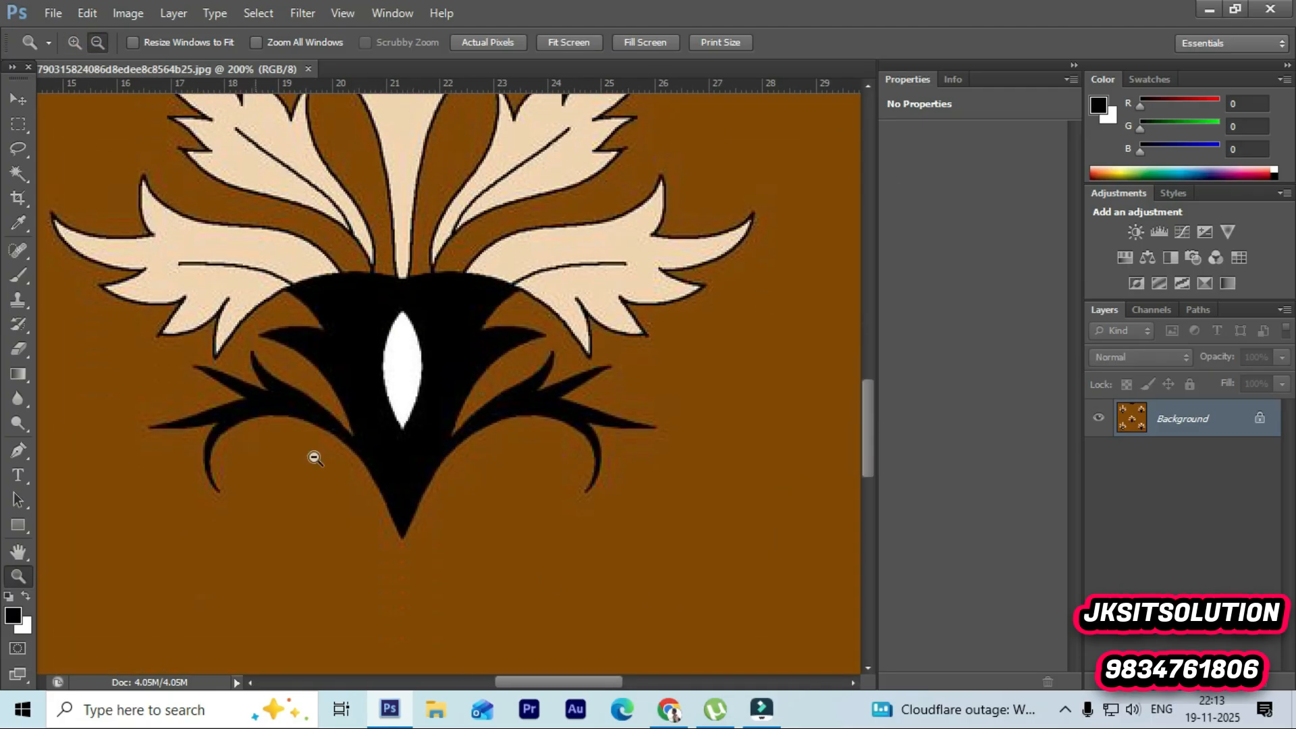
{"action": "left_click", "coordinate": [1236, 683]}
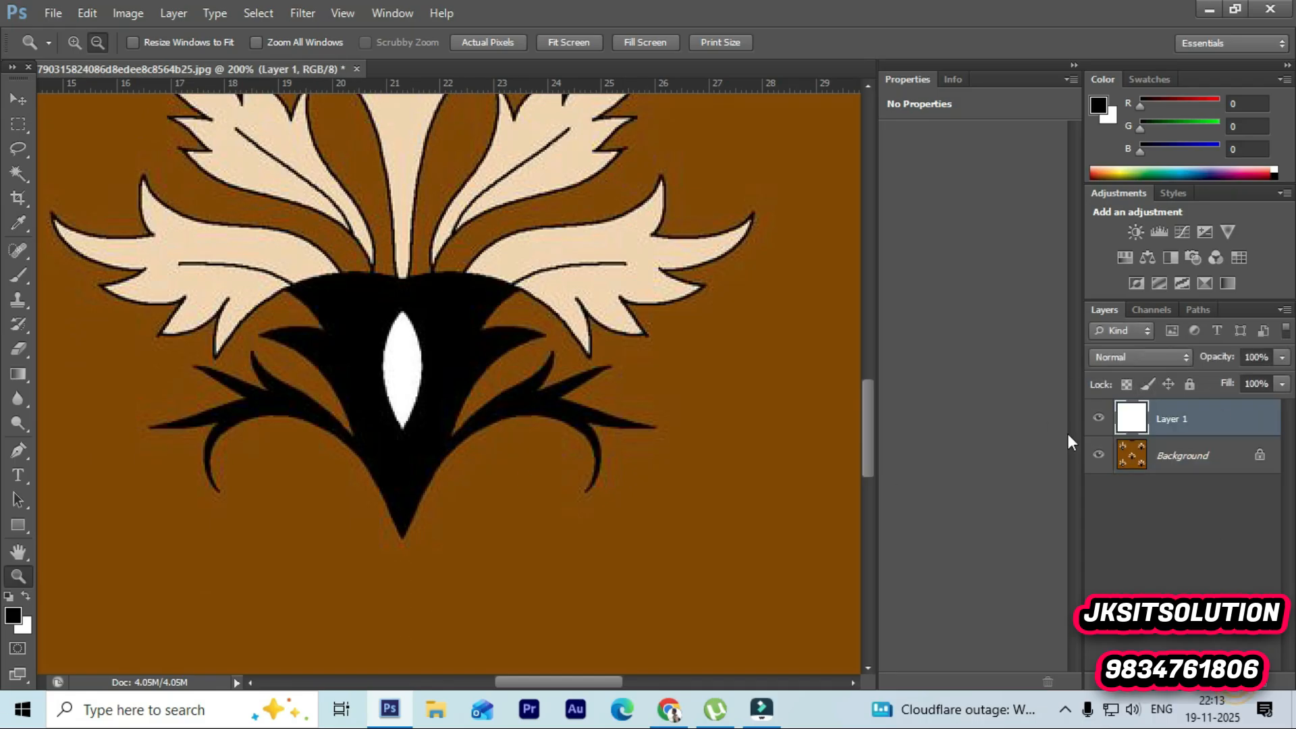
Step: Select the new layer and lower its opacity to 52%
{"action": "left_click", "coordinate": [1196, 458]}
{"action": "left_click", "coordinate": [1193, 419]}
{"action": "scroll", "coordinate": [503, 358], "scroll_direction": "up", "scroll_amount": 3}
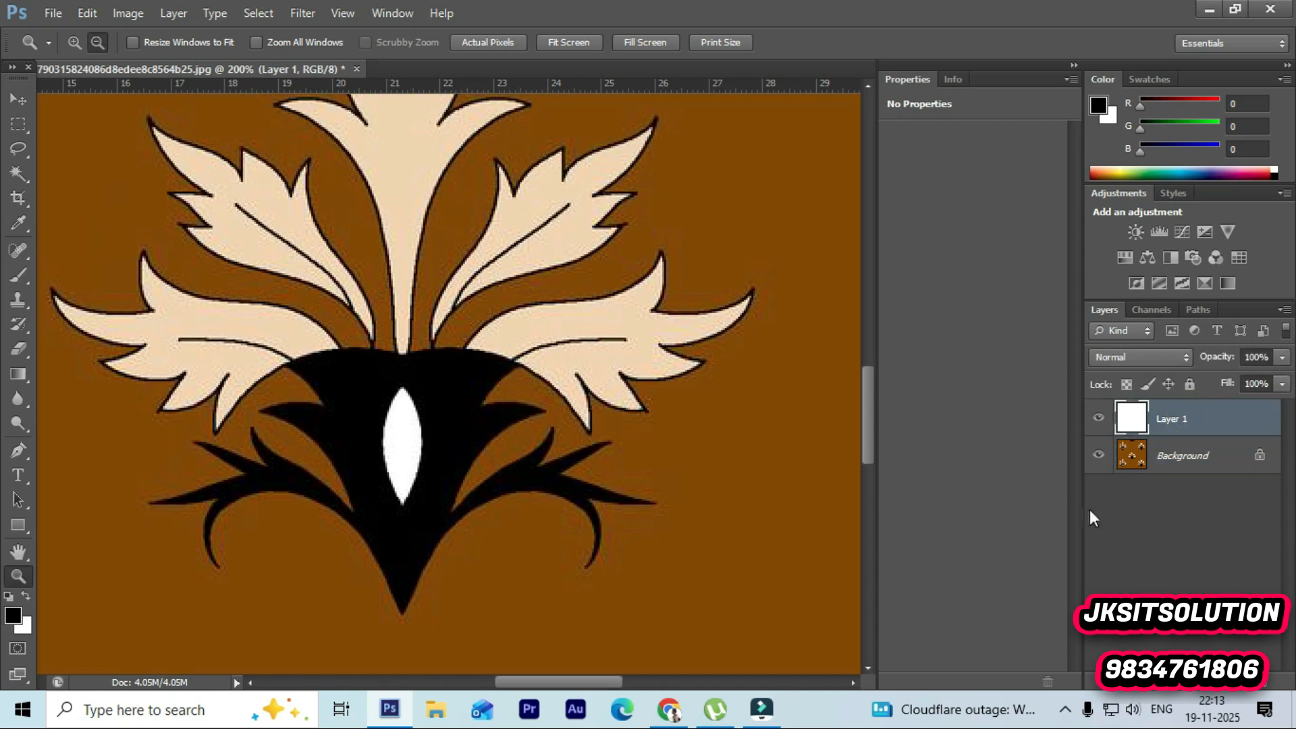
{"action": "left_click", "coordinate": [1280, 359]}
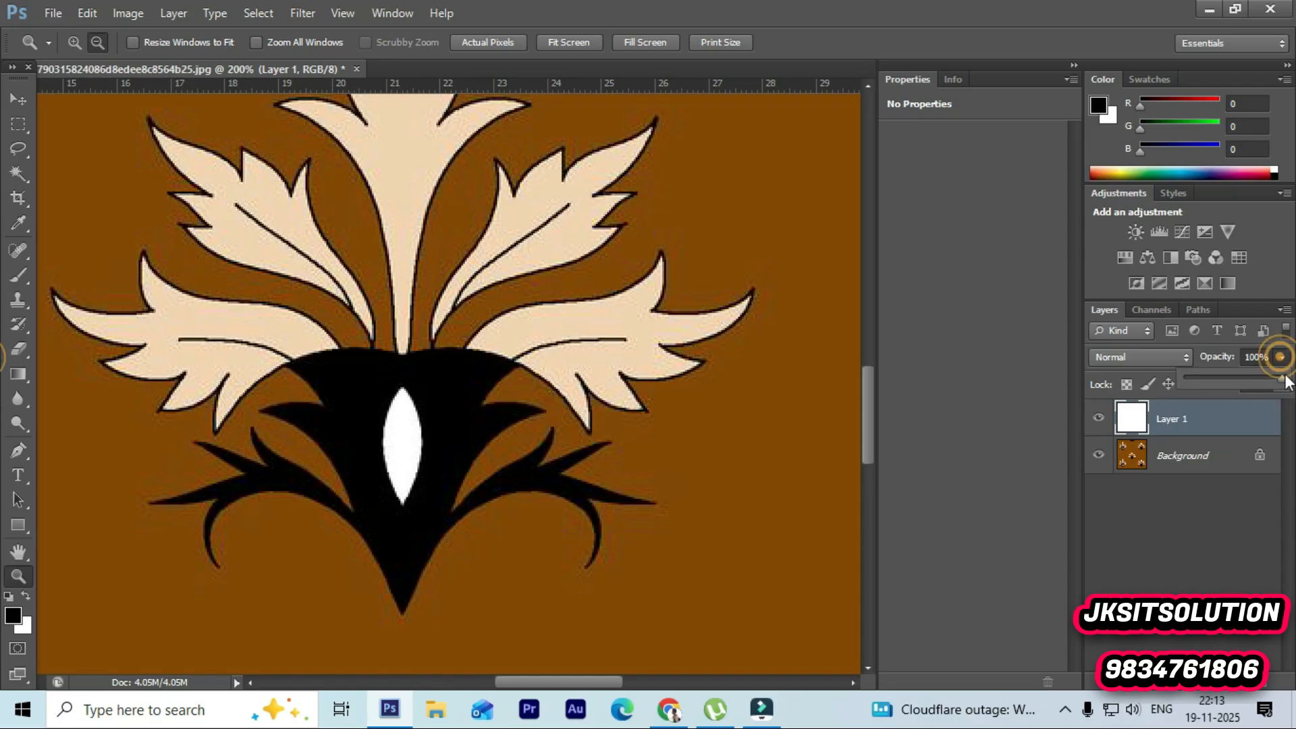
{"action": "left_click_drag", "start_coordinate": [1276, 378], "coordinate": [1268, 383]}
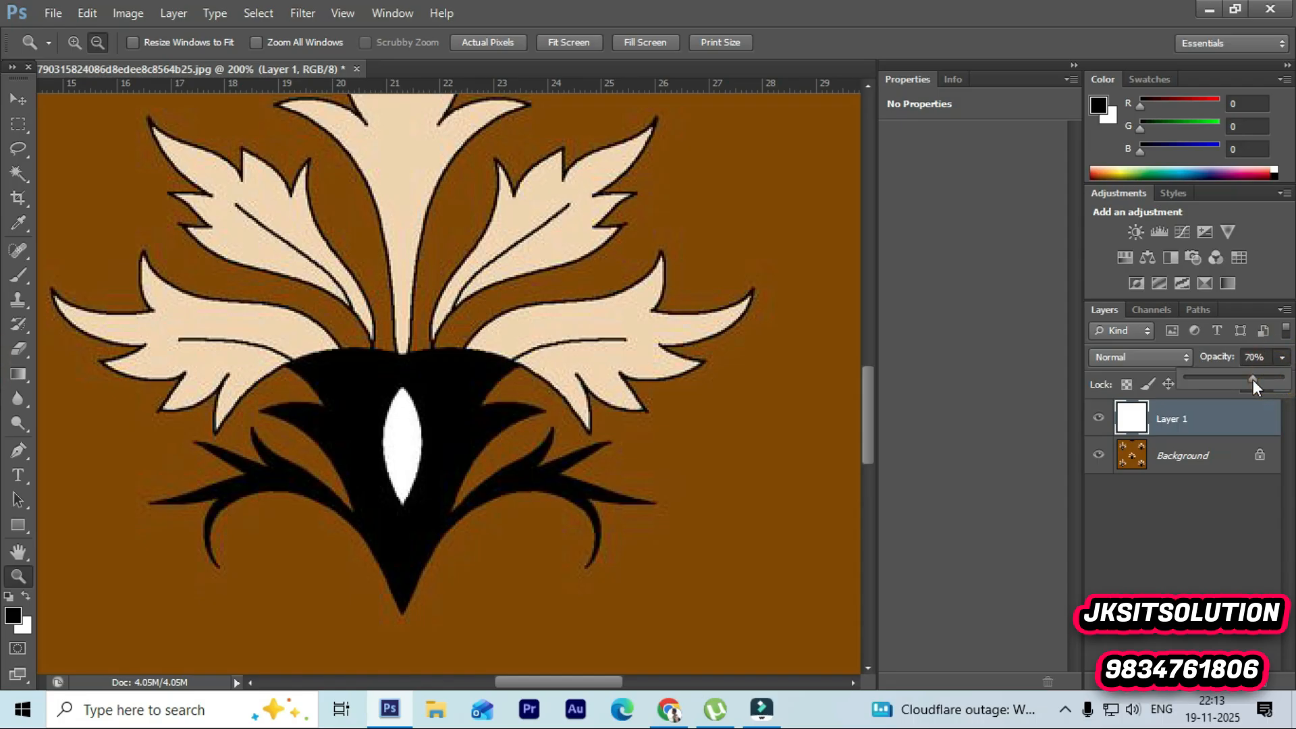
Step: Duplicate the Background layer
{"action": "left_click", "coordinate": [1198, 452]}
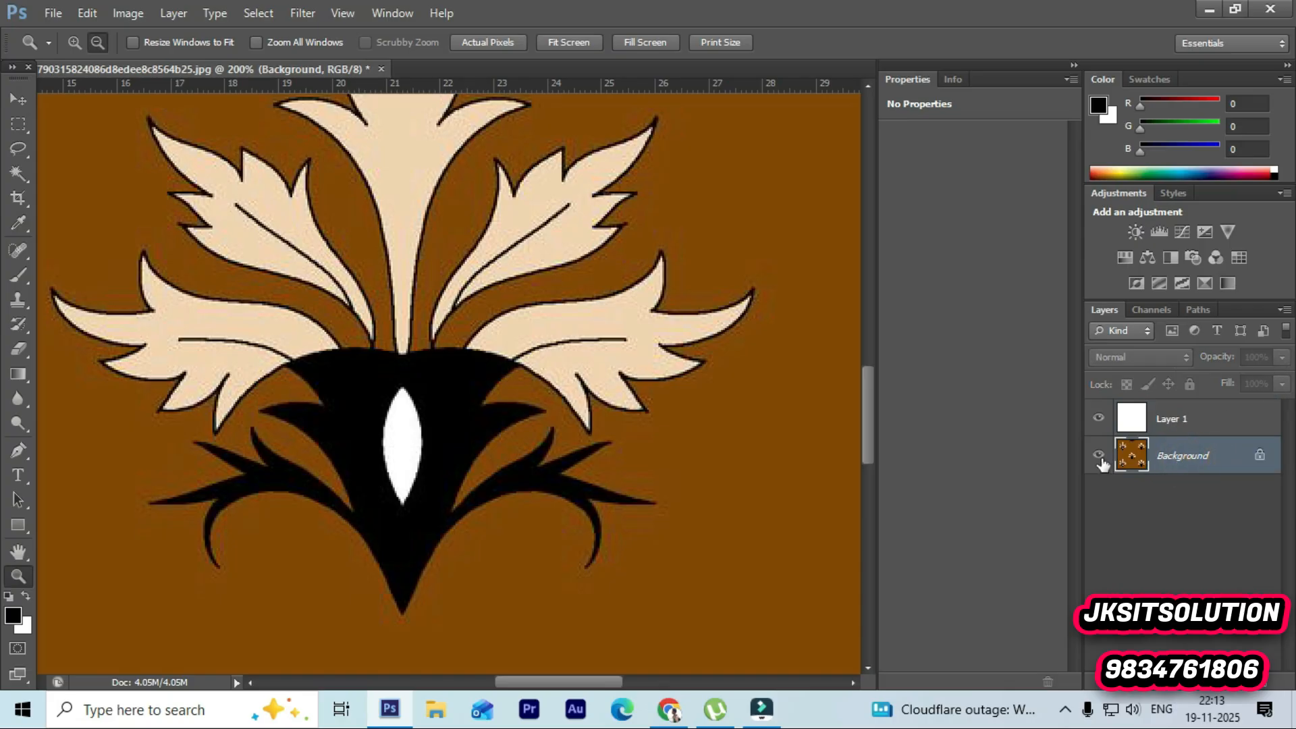
{"action": "left_click", "coordinate": [1099, 454]}
{"action": "left_click", "coordinate": [1098, 454]}
{"action": "left_click", "coordinate": [1201, 454]}
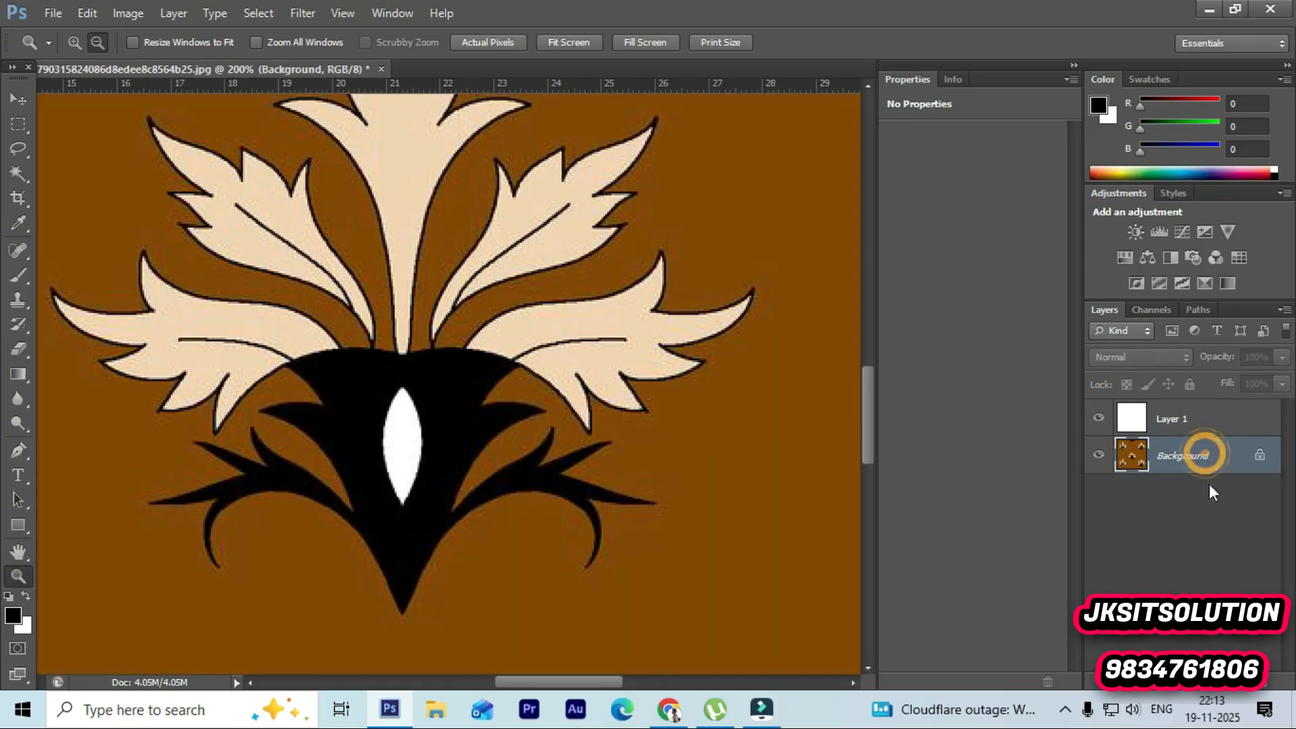
{"action": "left_click", "coordinate": [1219, 522]}
{"action": "left_click", "coordinate": [1189, 425]}
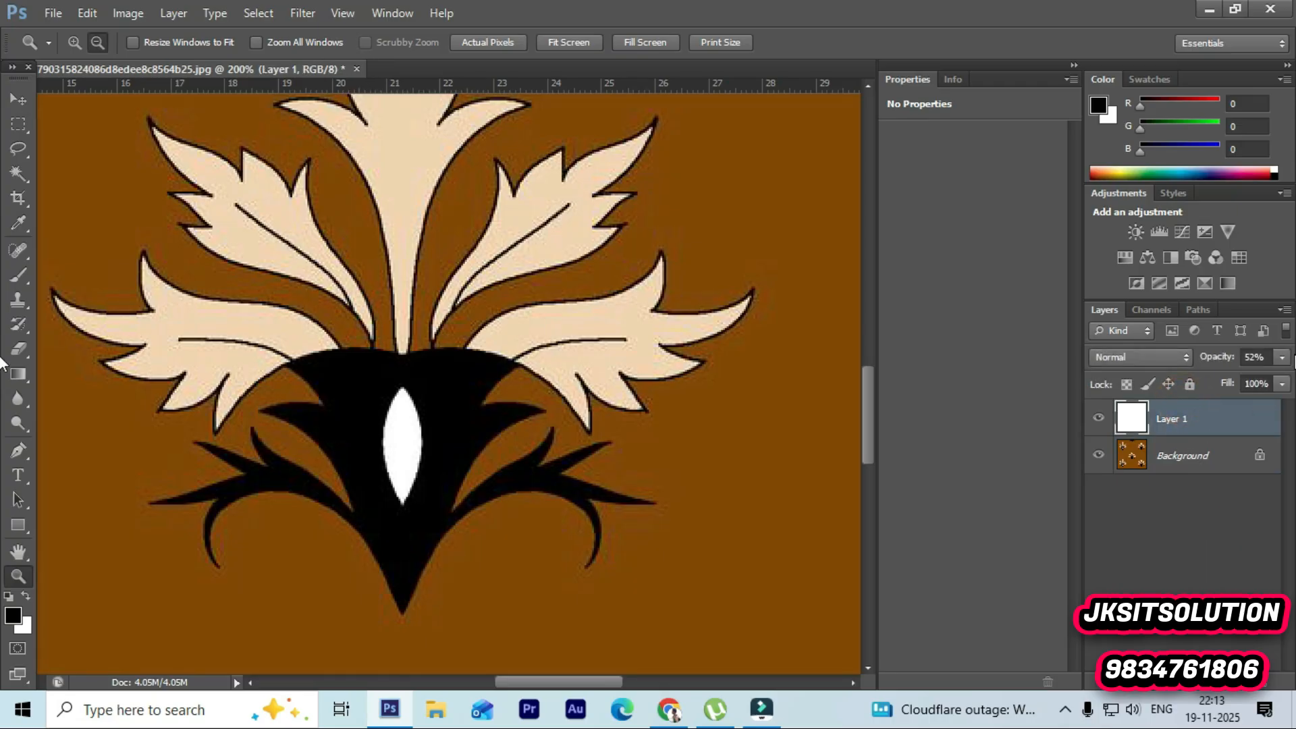
{"action": "left_click", "coordinate": [1201, 456]}
{"action": "left_click", "coordinate": [1200, 456]}
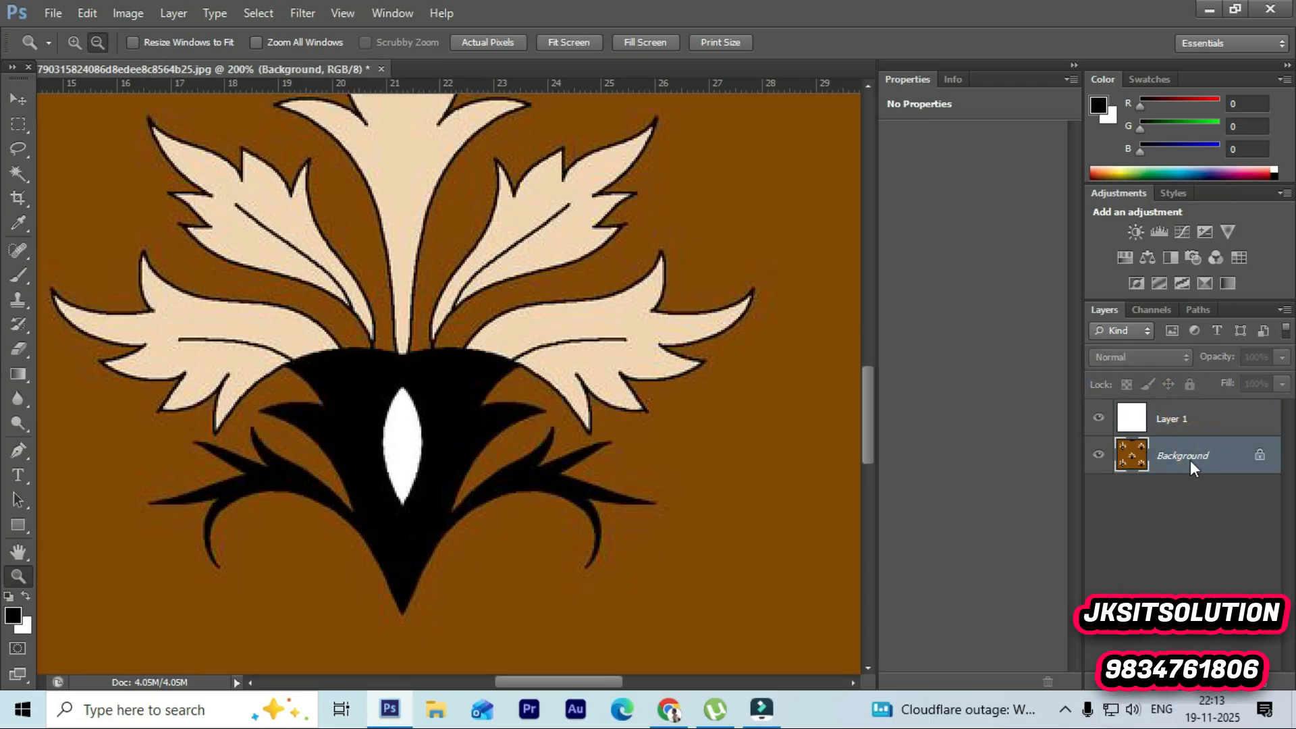
{"action": "right_click", "coordinate": [1189, 460]}
{"action": "left_click", "coordinate": [1173, 504]}
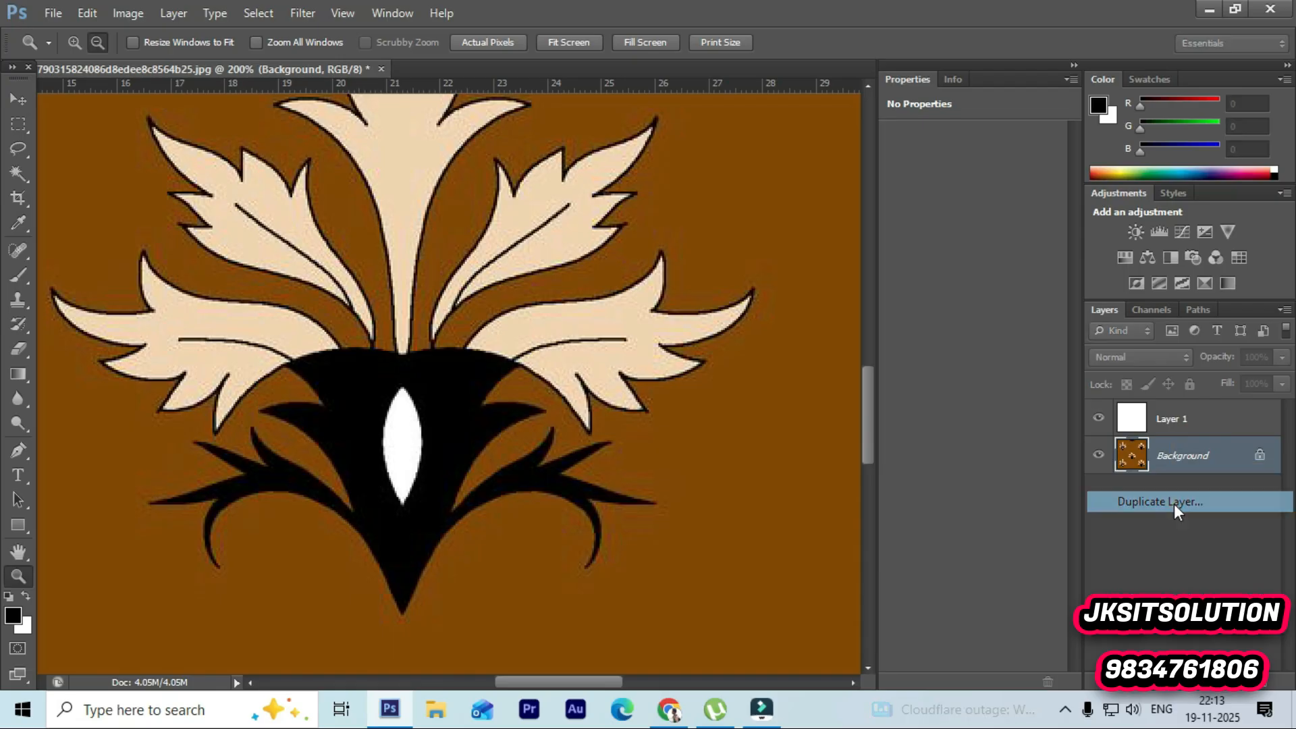
{"action": "left_click", "coordinate": [797, 216]}
Step: Hide the original Background and set the Background copy's opacity to 49%
{"action": "left_click", "coordinate": [1098, 491]}
{"action": "left_click", "coordinate": [1282, 357]}
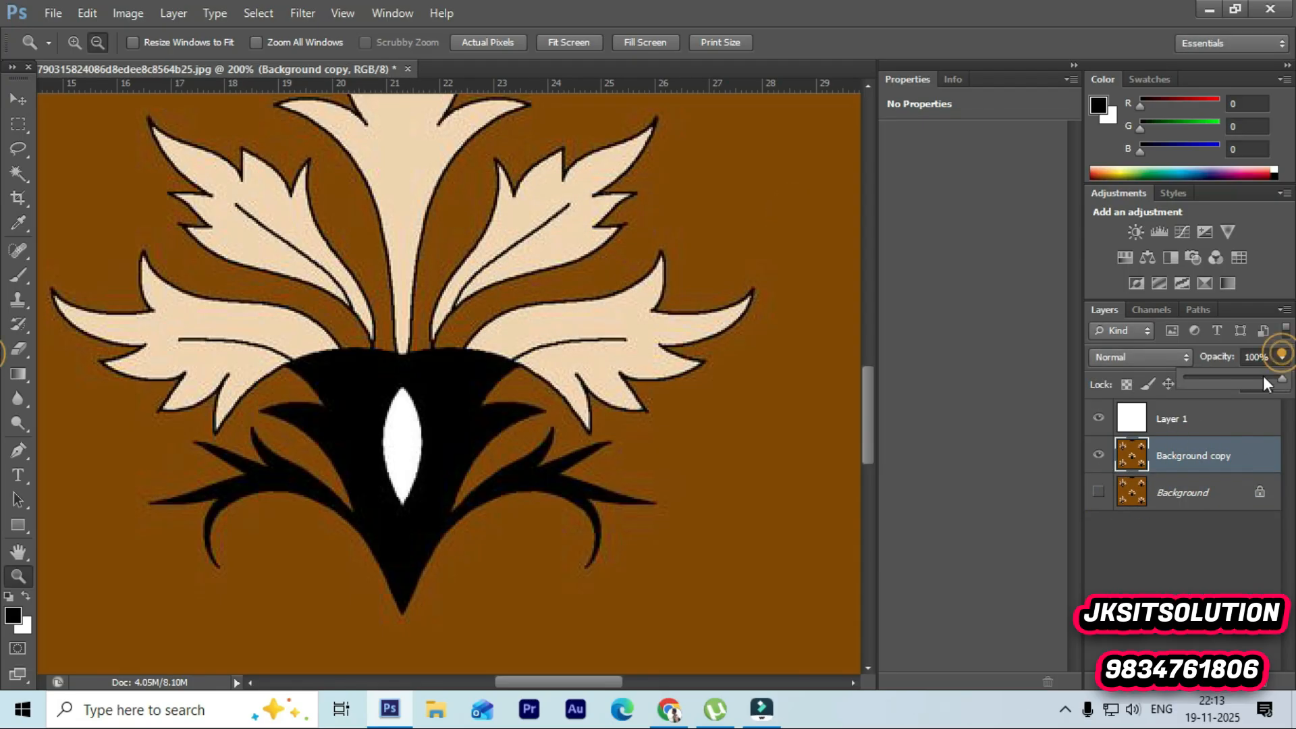
{"action": "left_click_drag", "start_coordinate": [1262, 376], "coordinate": [1232, 378]}
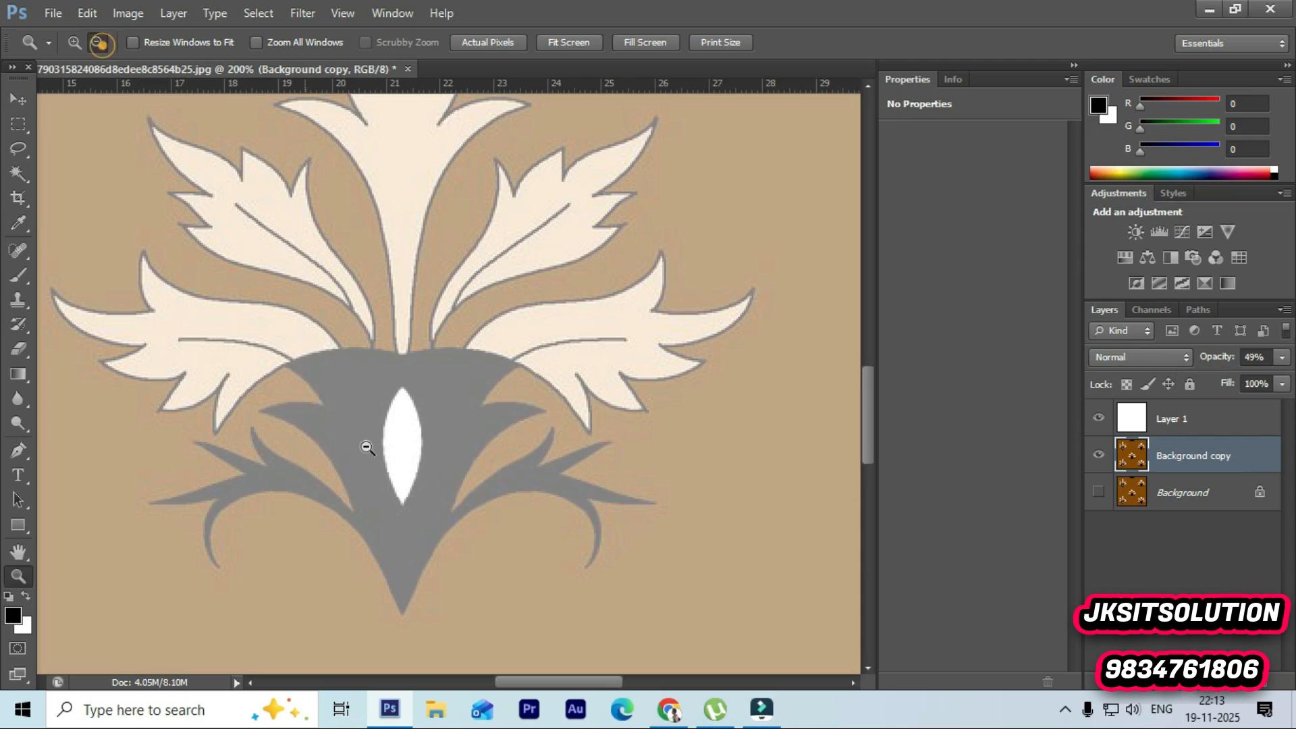
Step: Start a Pen path at the black motif's bottom tip with a curved anchor up its left edge
{"action": "left_click", "coordinate": [414, 614], "text": "alt"}
{"action": "scroll", "coordinate": [459, 561], "scroll_direction": "down", "scroll_amount": 1}
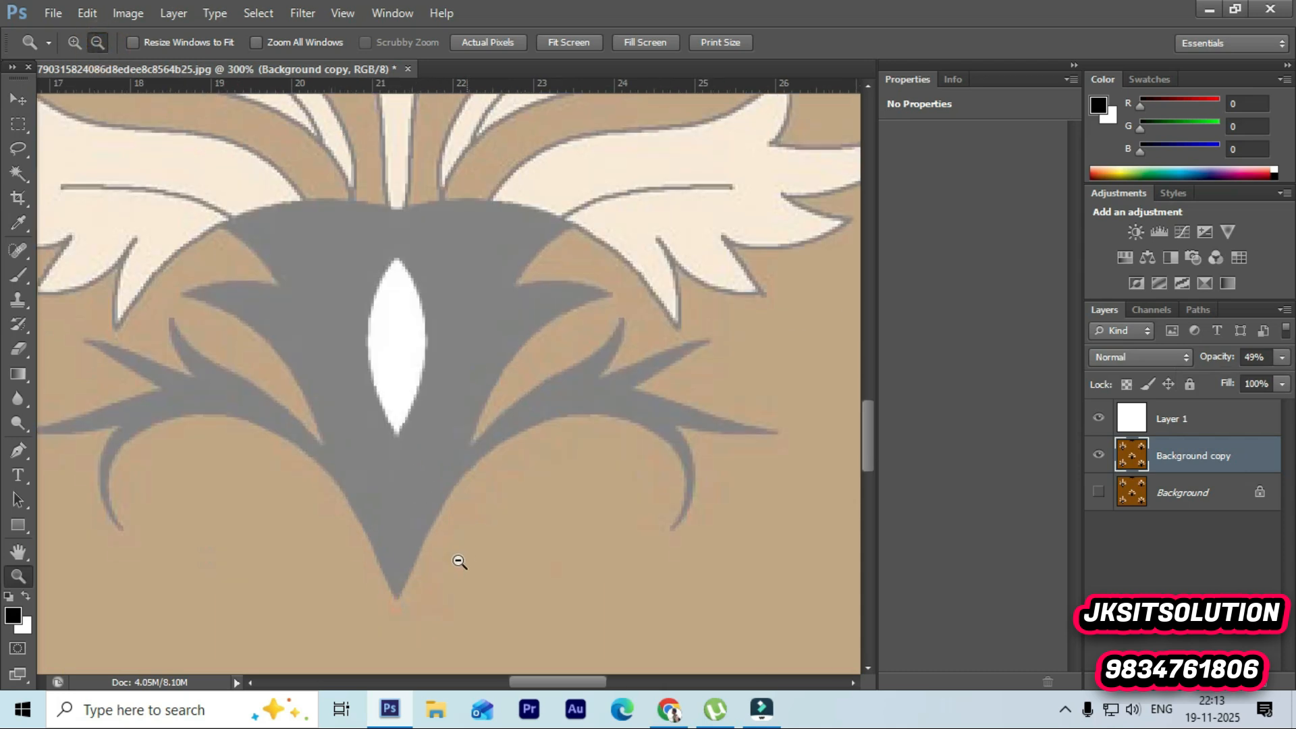
{"action": "left_click_drag", "start_coordinate": [528, 683], "coordinate": [497, 682]}
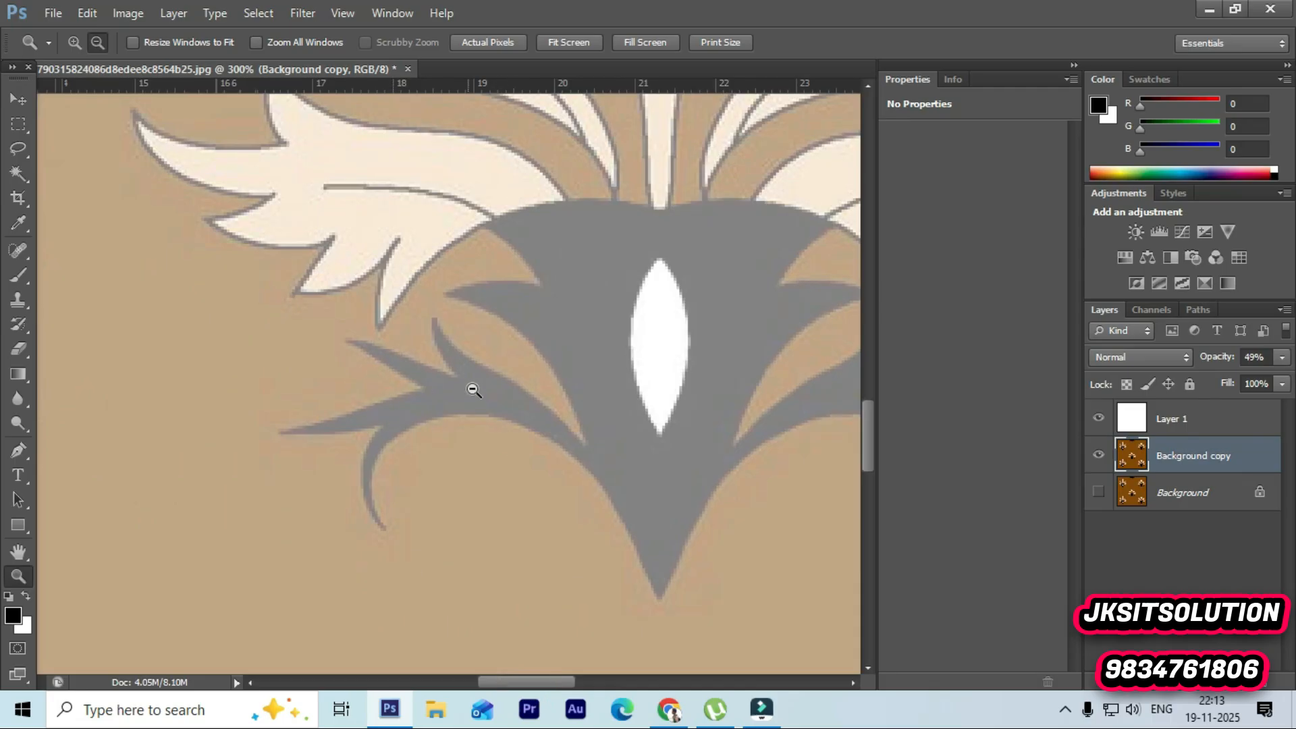
{"action": "left_click_drag", "start_coordinate": [530, 681], "coordinate": [553, 683]}
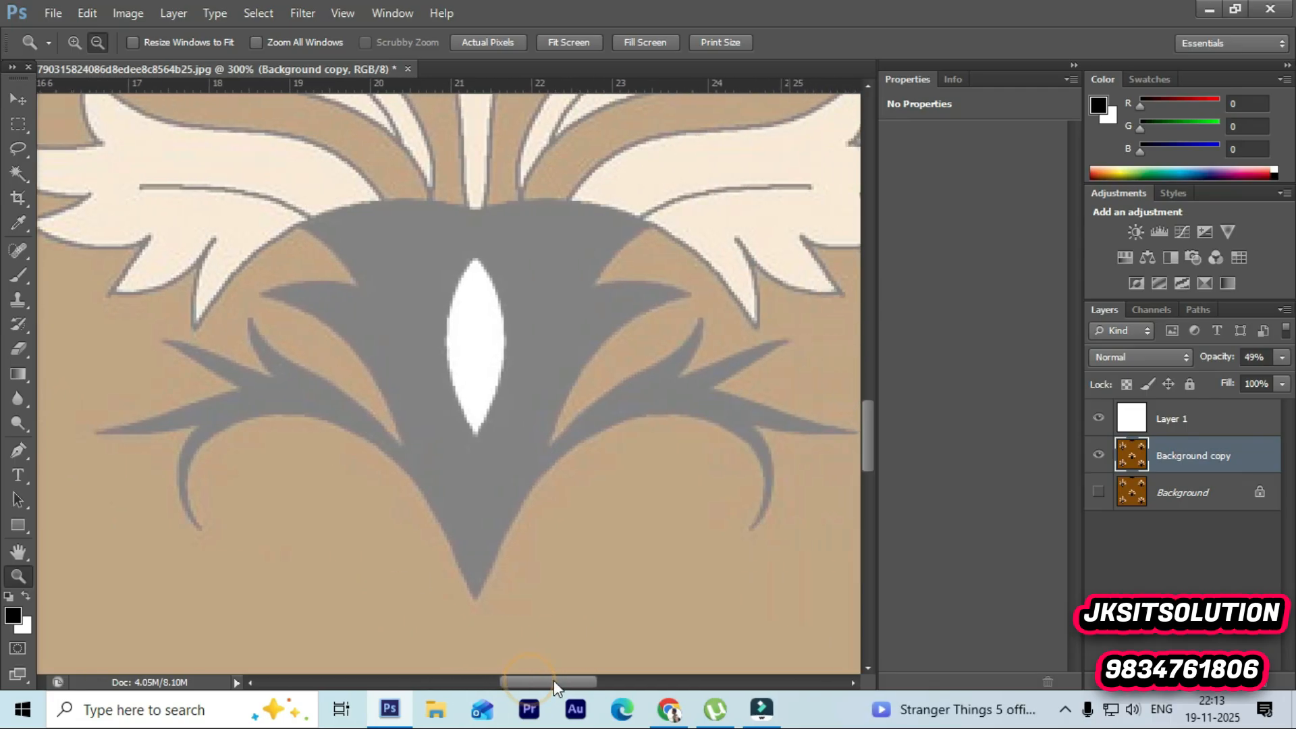
{"action": "left_click_drag", "start_coordinate": [22, 456], "coordinate": [111, 445]}
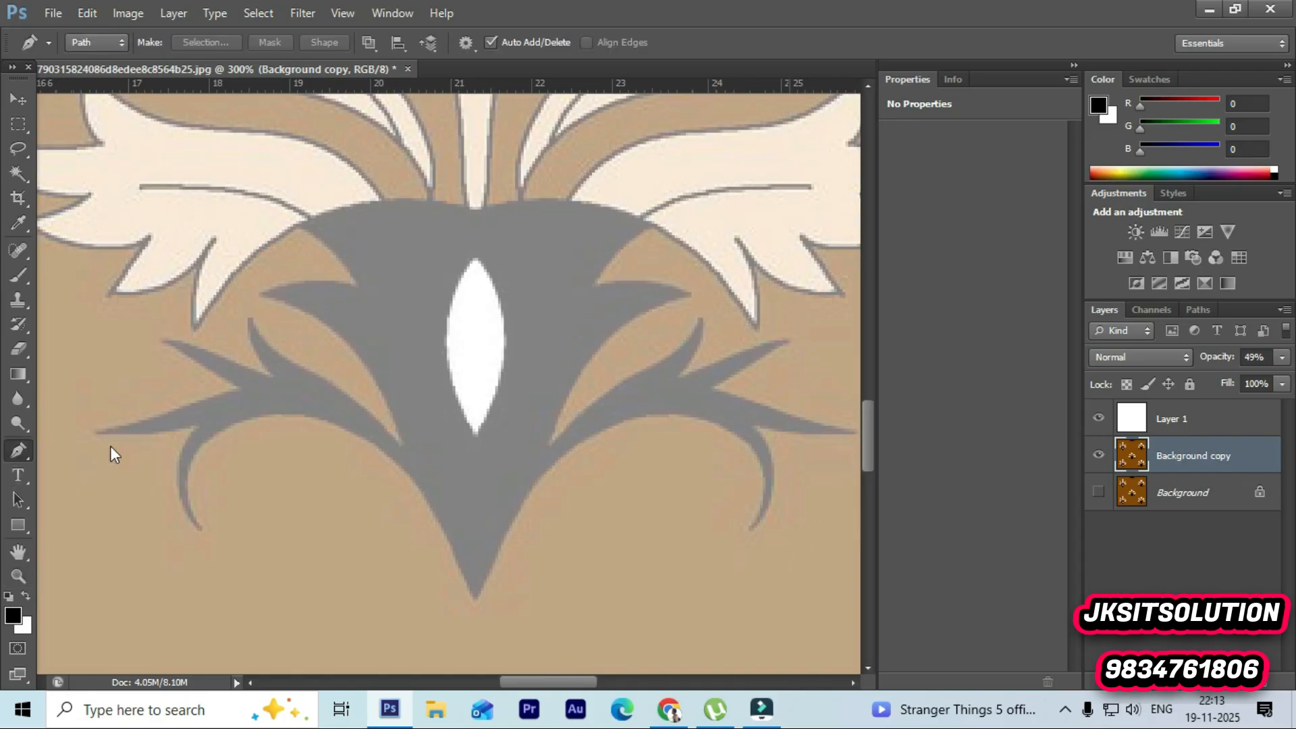
{"action": "left_click", "coordinate": [477, 604], "text": "ctrl"}
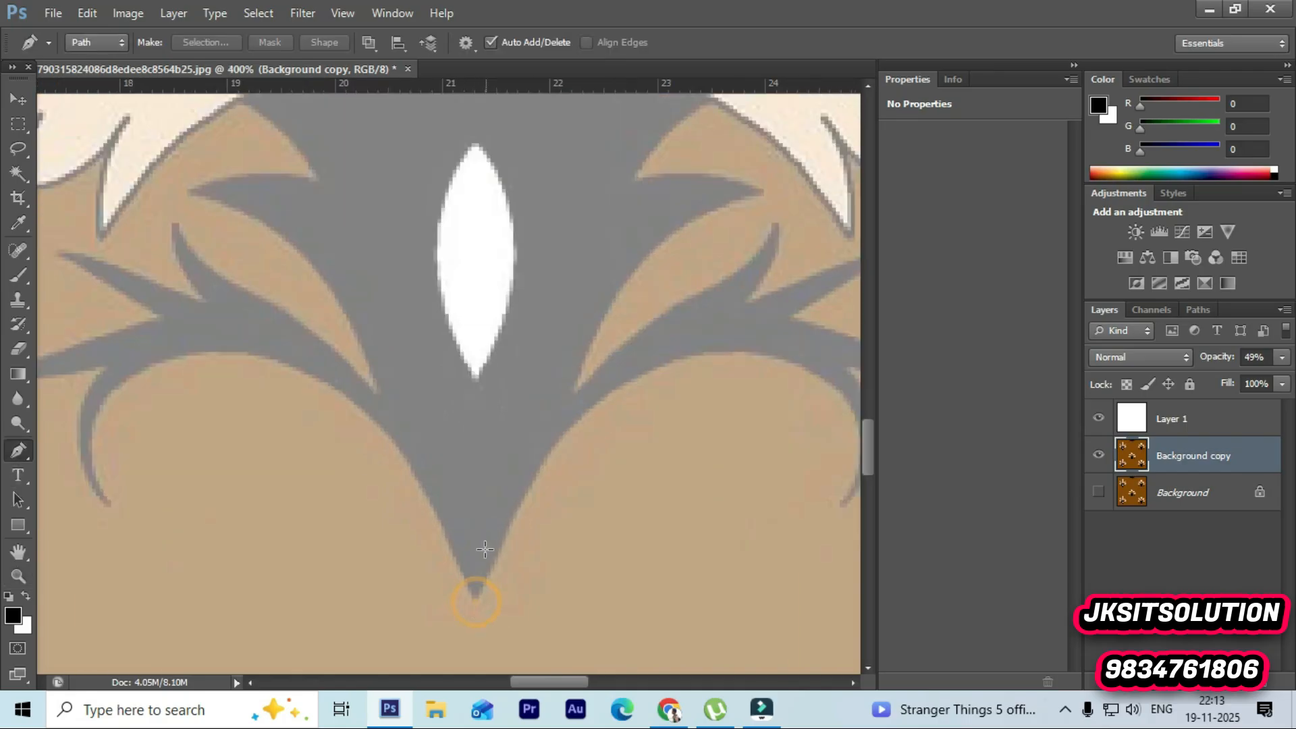
{"action": "left_click", "coordinate": [476, 599]}
{"action": "left_click_drag", "start_coordinate": [271, 355], "coordinate": [115, 297]}
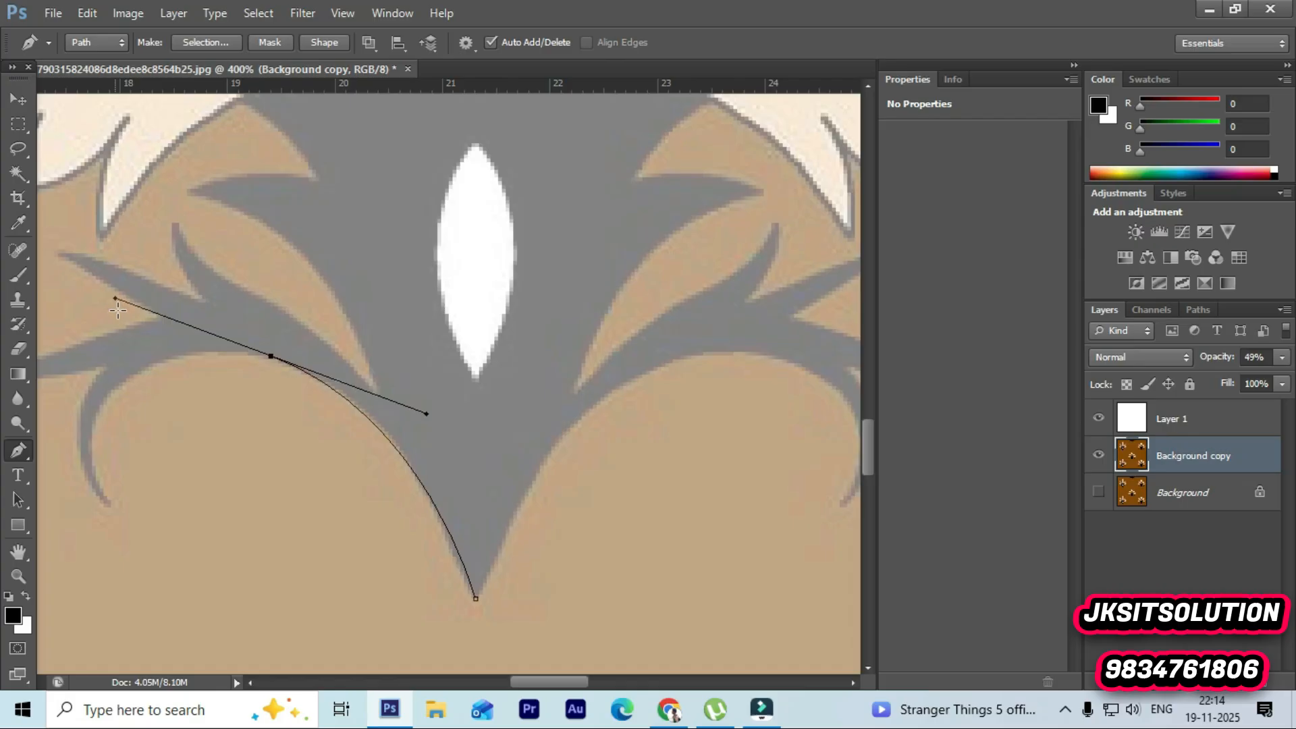
{"action": "left_click", "coordinate": [271, 356], "text": "alt"}
Step: Undo a stray anchor point added far from the motif
{"action": "left_click_drag", "start_coordinate": [111, 502], "coordinate": [154, 437]}
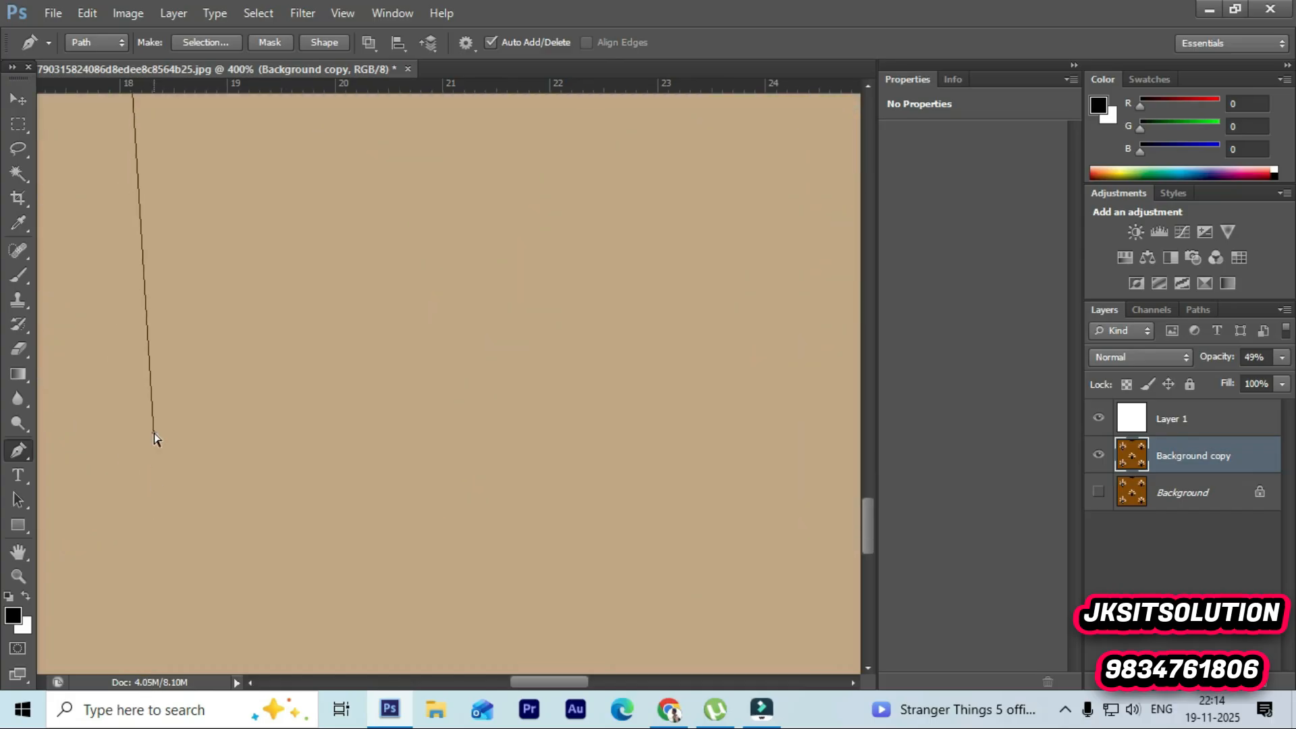
{"action": "left_click_drag", "start_coordinate": [313, 440], "coordinate": [276, 438]}
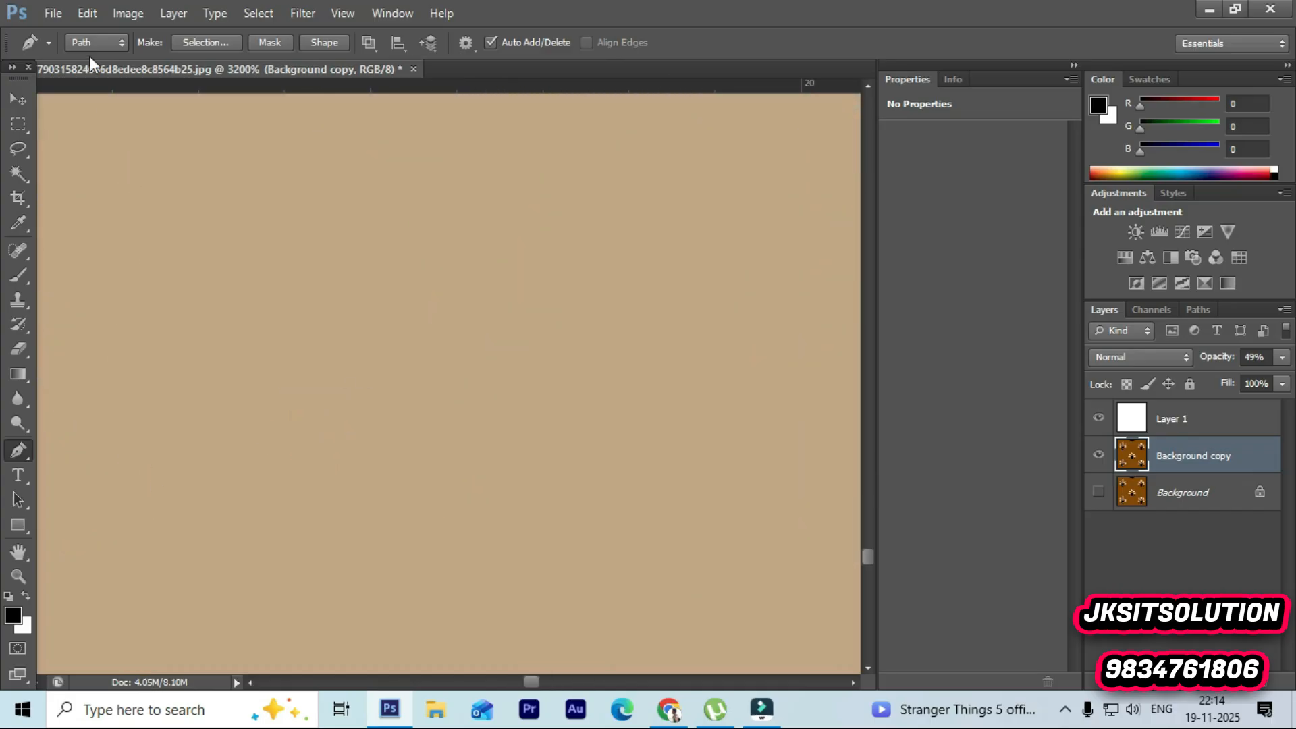
{"action": "left_click", "coordinate": [22, 580]}
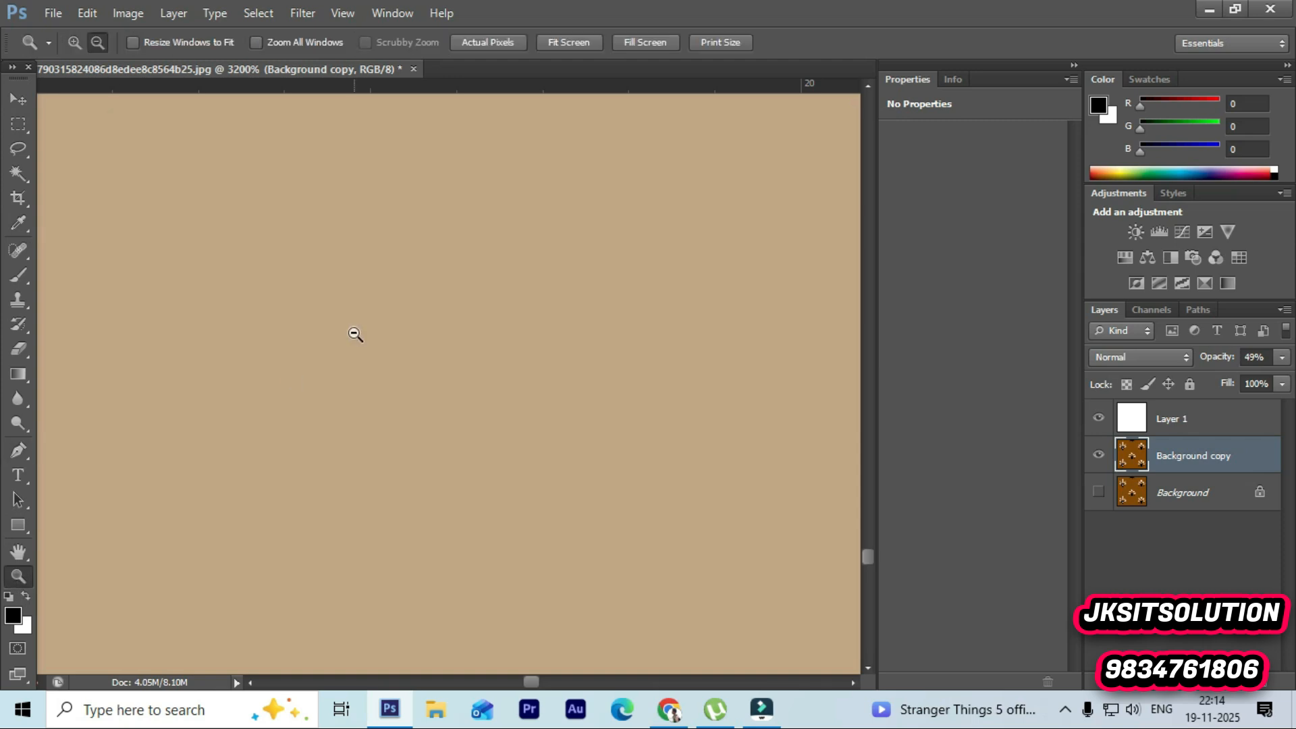
{"action": "left_click", "coordinate": [293, 304]}
{"action": "left_click", "coordinate": [310, 369]}
{"action": "left_click", "coordinate": [295, 362]}
{"action": "left_click", "coordinate": [292, 362]}
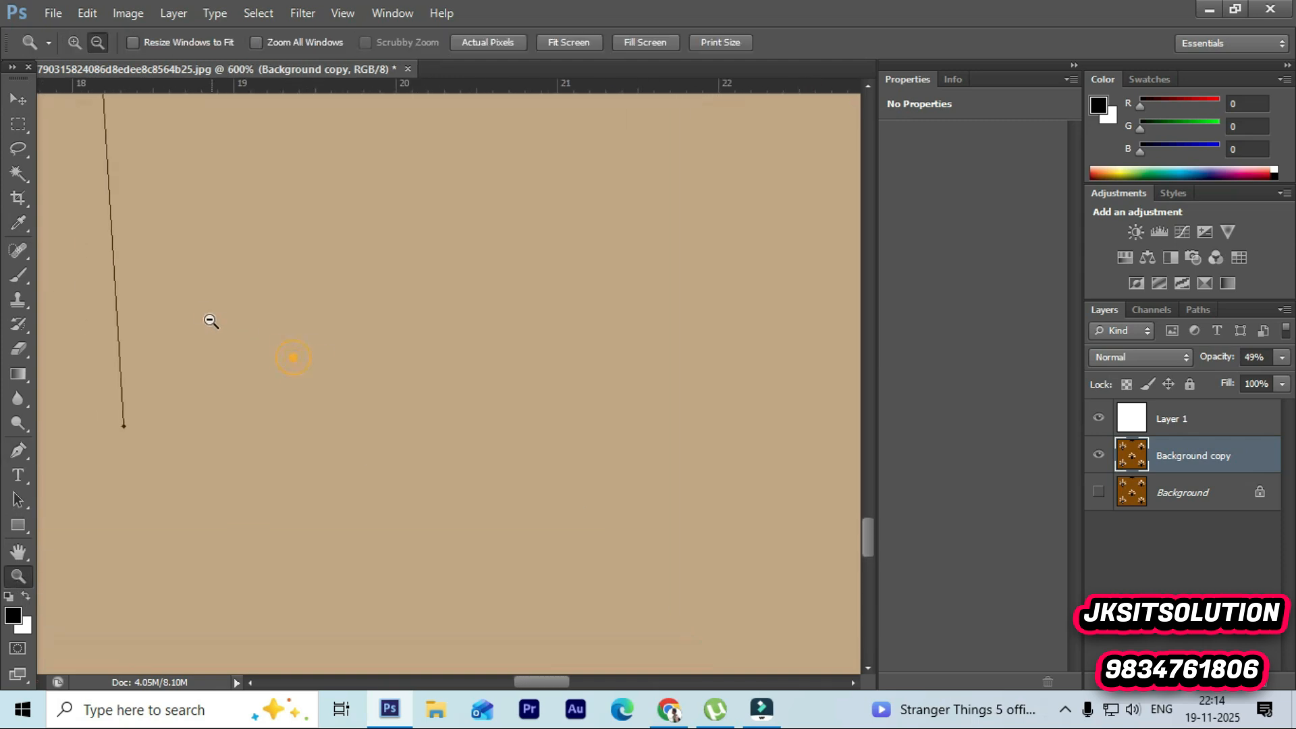
{"action": "left_click", "coordinate": [191, 329]}
{"action": "left_click", "coordinate": [191, 328]}
{"action": "left_click", "coordinate": [191, 329]}
{"action": "left_click", "coordinate": [191, 328]}
{"action": "left_click", "coordinate": [191, 328]}
{"action": "scroll", "coordinate": [191, 330], "scroll_direction": "up", "scroll_amount": 5}
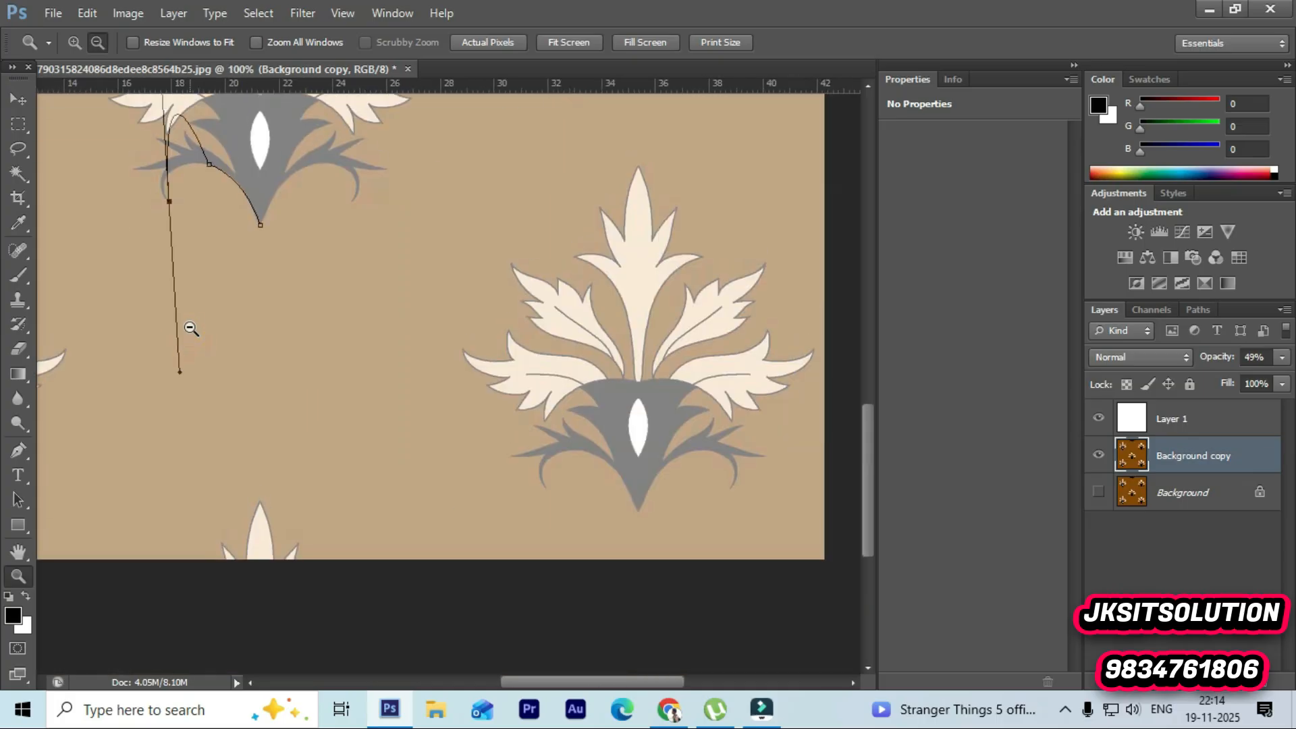
{"action": "left_click", "coordinate": [167, 245], "text": "ctrl"}
{"action": "left_click", "coordinate": [167, 245], "text": "ctrl"}
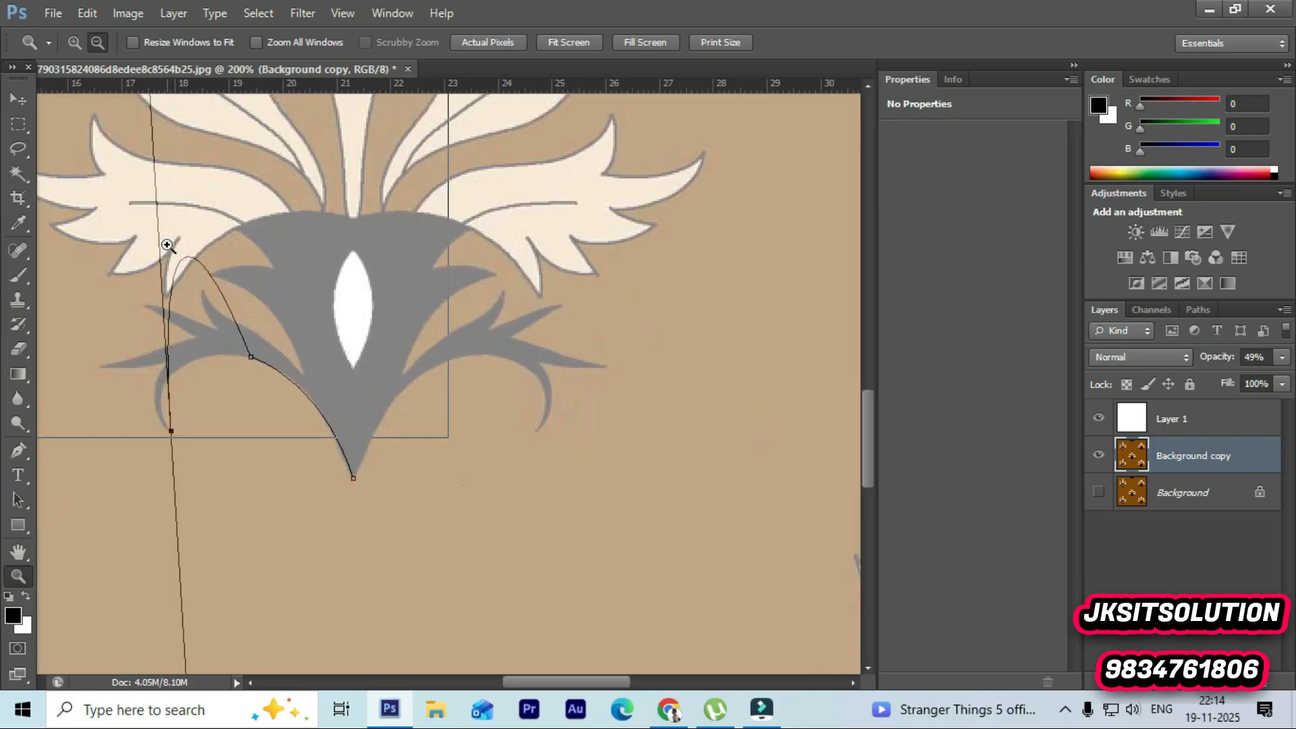
{"action": "key", "text": "ctrl+z"}
Step: Continue the path from the last anchor, curving down to the tip of the left tendril
{"action": "left_click", "coordinate": [237, 430], "text": "alt"}
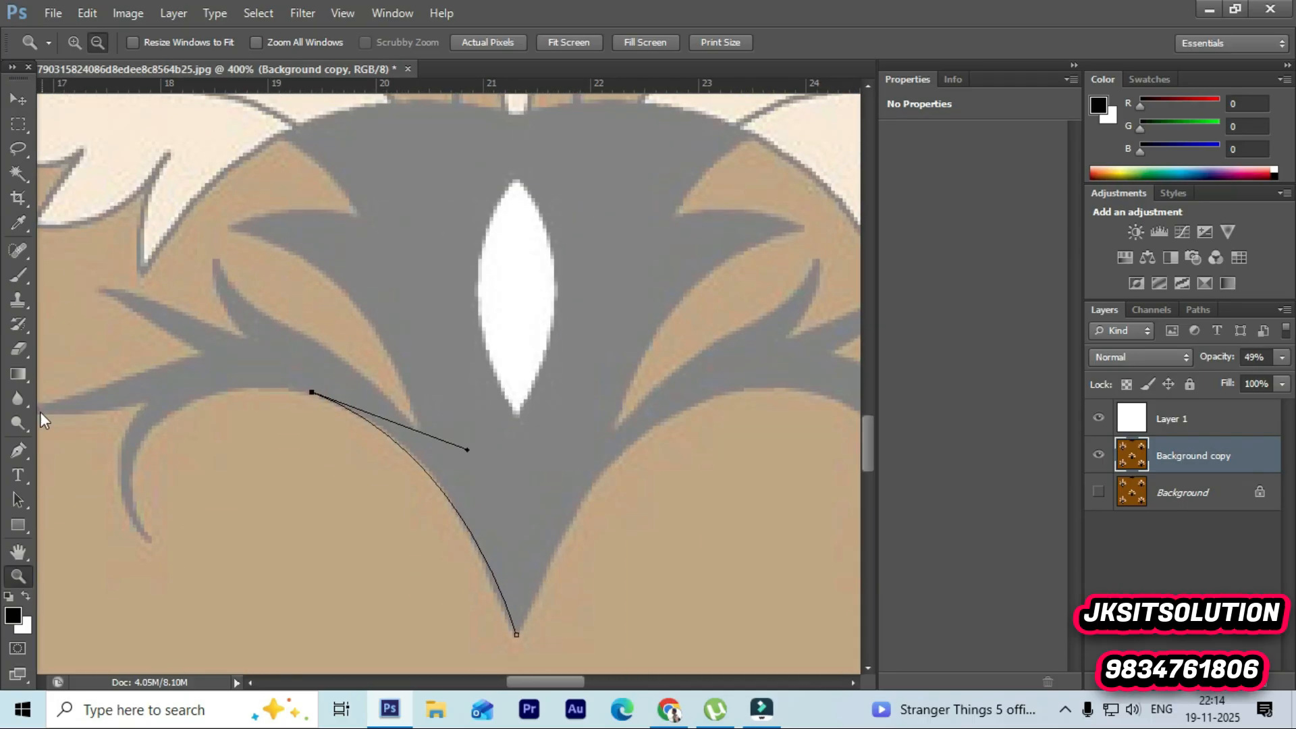
{"action": "left_click_drag", "start_coordinate": [18, 450], "coordinate": [58, 447]}
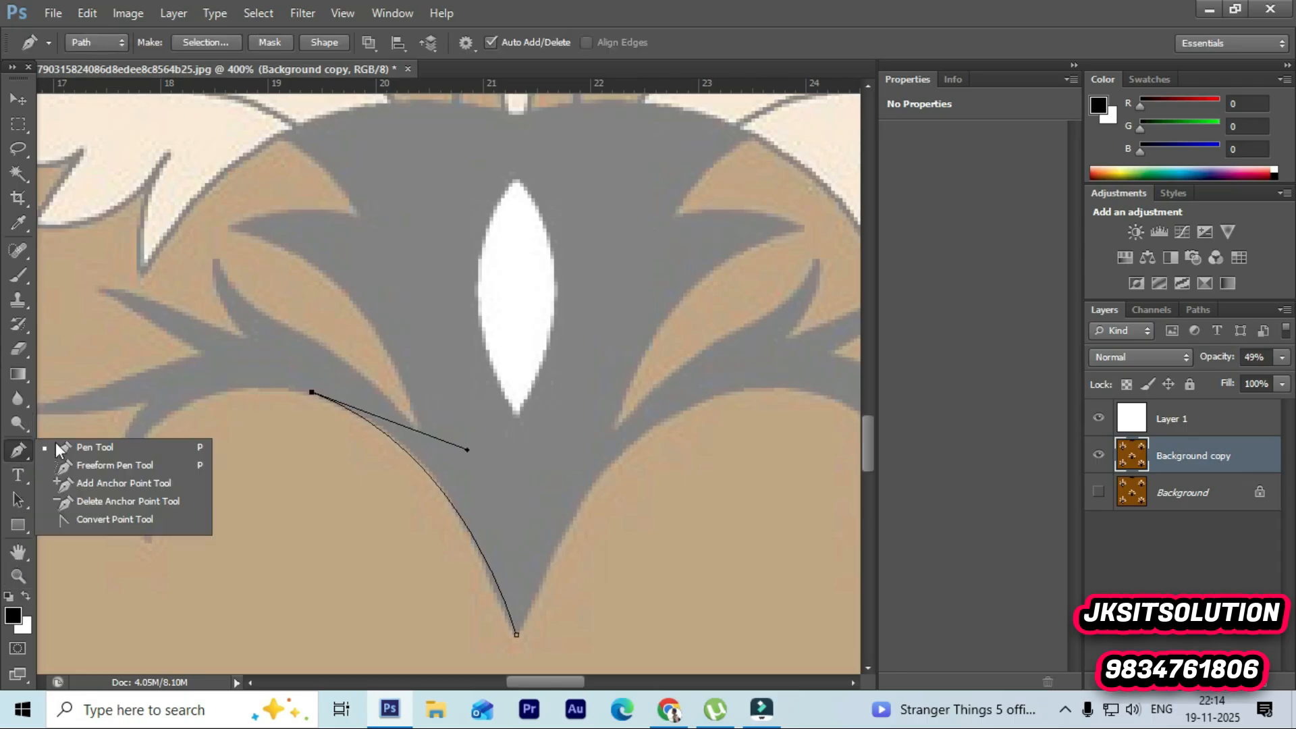
{"action": "left_click", "coordinate": [85, 441]}
{"action": "left_click", "coordinate": [309, 390]}
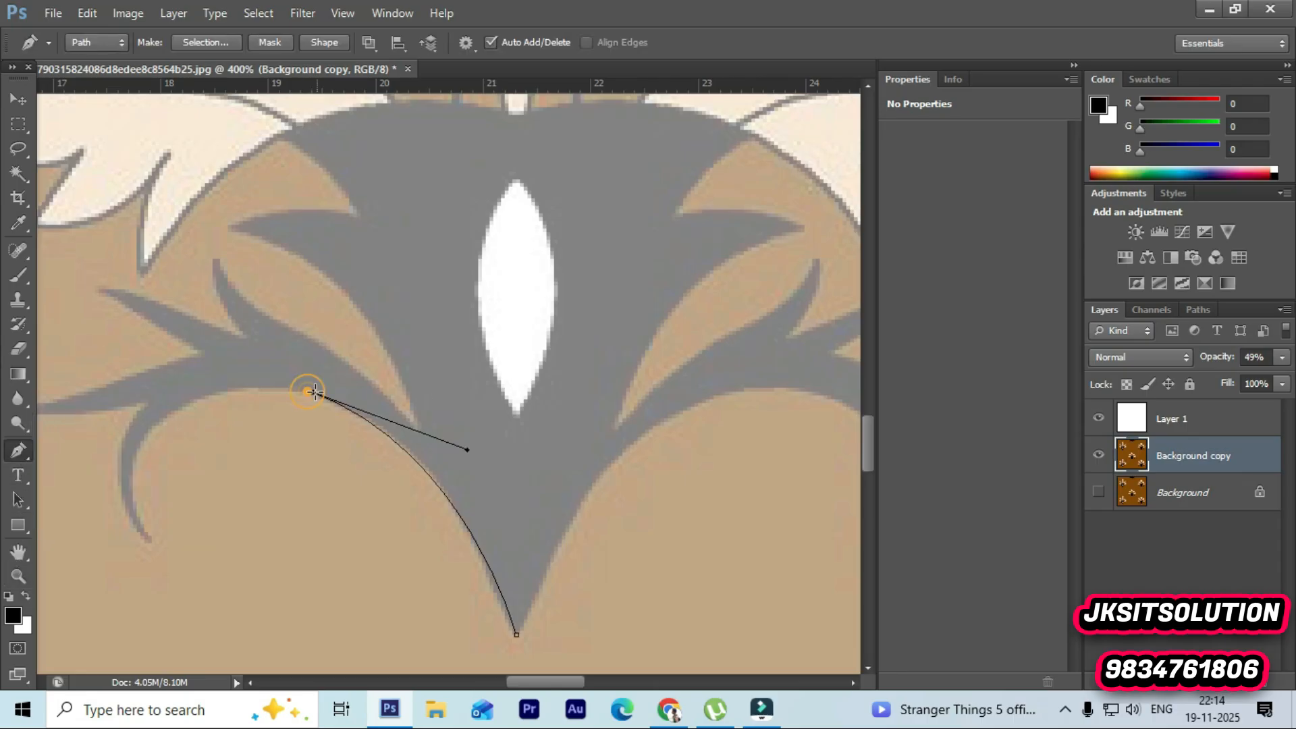
{"action": "left_click_drag", "start_coordinate": [178, 410], "coordinate": [151, 547]}
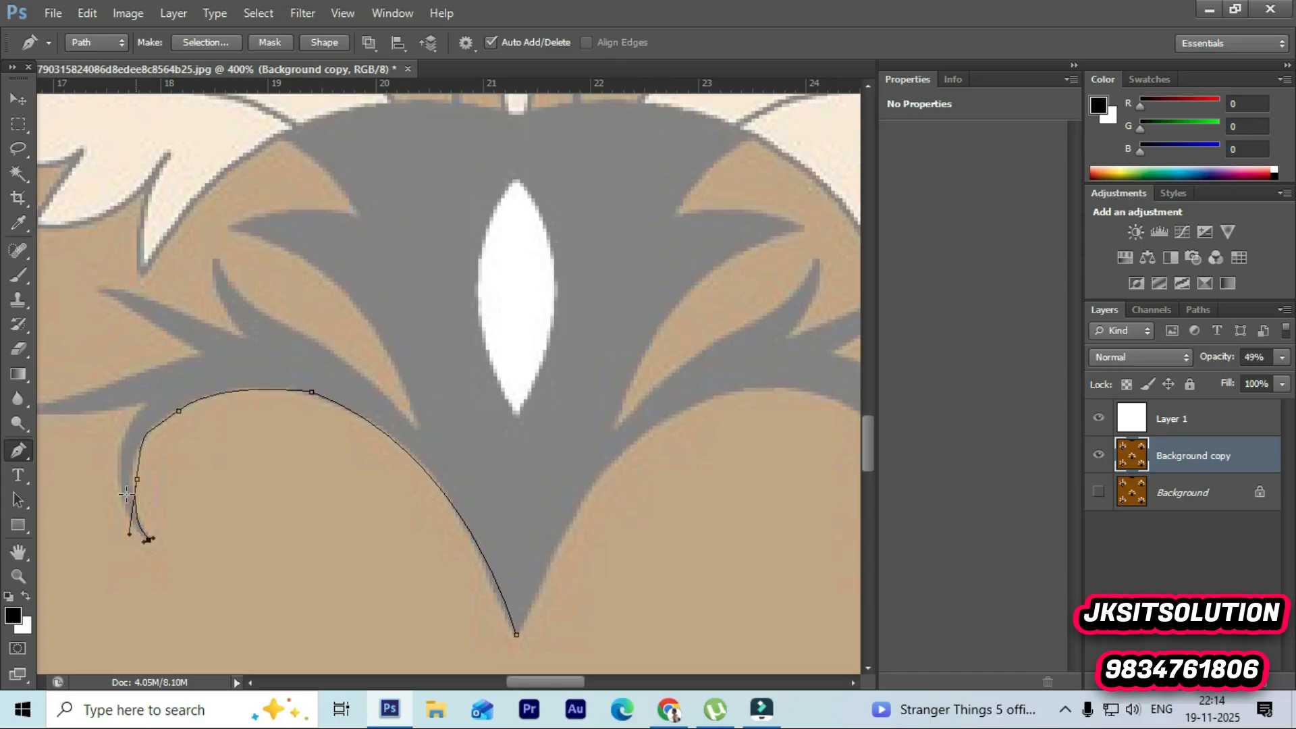
Step: Extend the path up the tendril's outer edge and out to the tip of the left spike
{"action": "left_click_drag", "start_coordinate": [145, 410], "coordinate": [196, 322]}
{"action": "key", "text": "ctrl+z"}
{"action": "left_click_drag", "start_coordinate": [137, 407], "coordinate": [179, 348]}
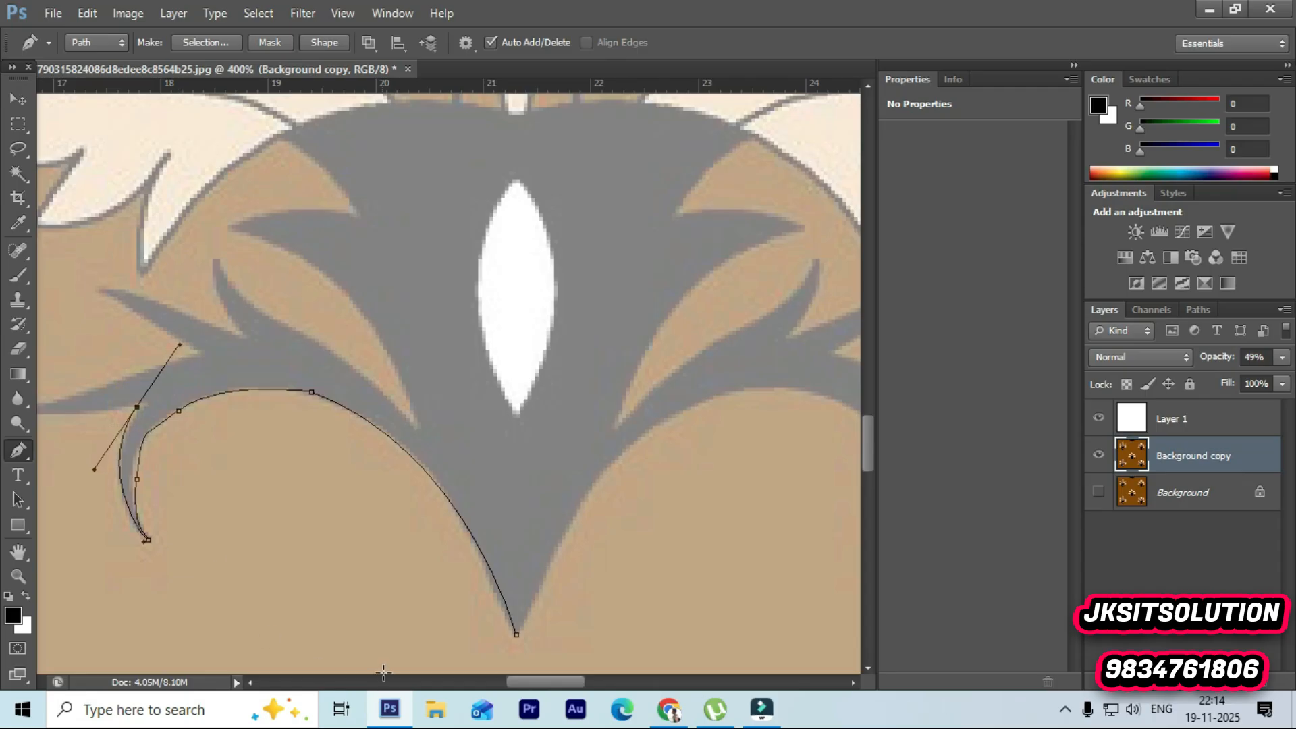
{"action": "left_click_drag", "start_coordinate": [523, 682], "coordinate": [502, 681]}
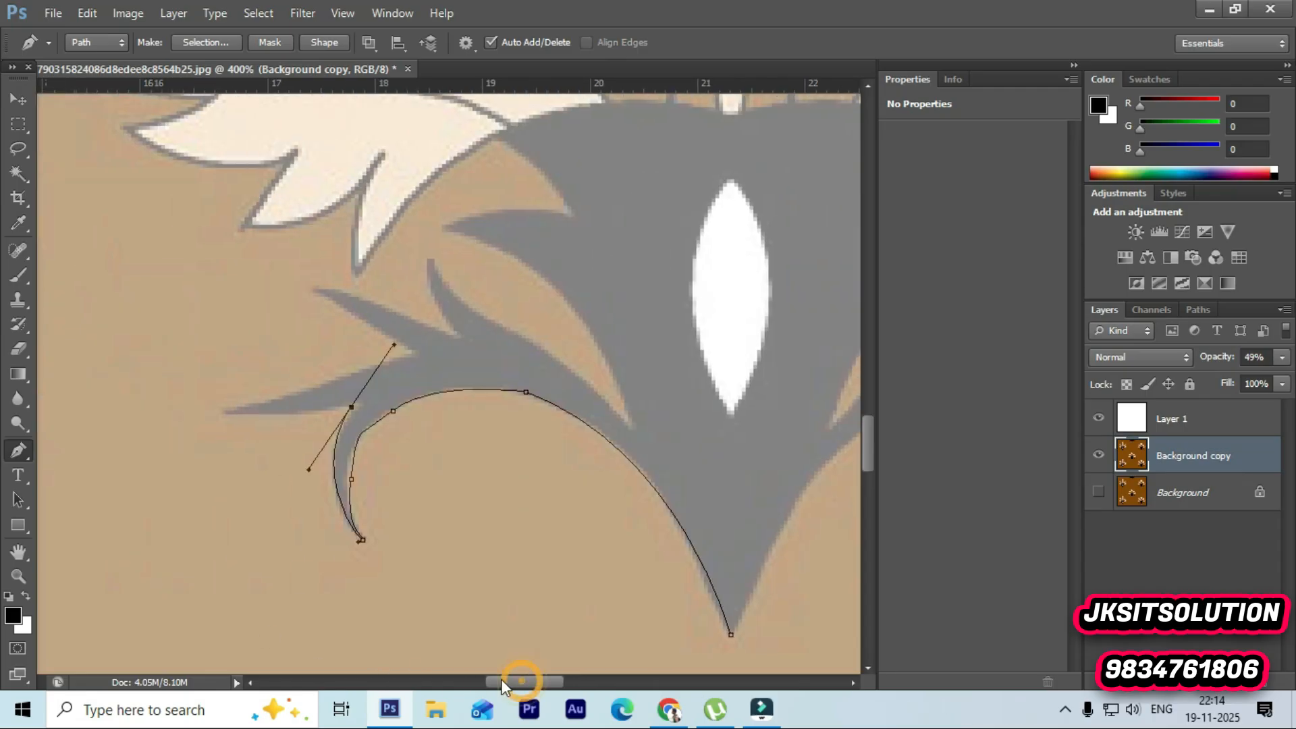
{"action": "left_click", "coordinate": [349, 405]}
{"action": "left_click_drag", "start_coordinate": [222, 410], "coordinate": [213, 404]}
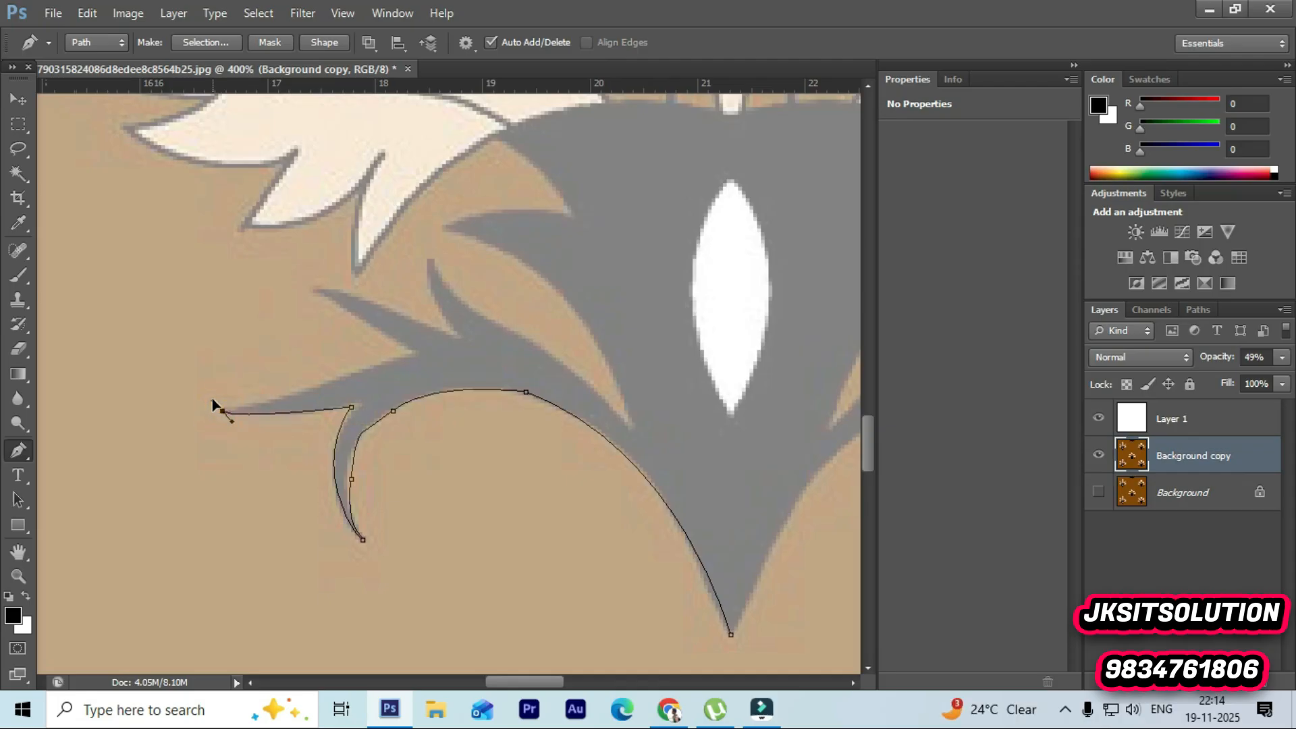
Step: Trace the next two spikes of the motif's left arm with corner anchors at their tips
{"action": "left_click", "coordinate": [411, 352]}
{"action": "left_click_drag", "start_coordinate": [422, 358], "coordinate": [410, 330]}
{"action": "key", "text": "ctrl+z"}
{"action": "left_click_drag", "start_coordinate": [412, 357], "coordinate": [440, 341]}
{"action": "left_click", "coordinate": [413, 358], "text": "alt"}
{"action": "left_click_drag", "start_coordinate": [325, 294], "coordinate": [294, 286]}
{"action": "left_click", "coordinate": [325, 293], "text": "alt"}
{"action": "left_click_drag", "start_coordinate": [453, 334], "coordinate": [466, 349]}
{"action": "left_click", "coordinate": [453, 335], "text": "alt"}
{"action": "left_click_drag", "start_coordinate": [429, 261], "coordinate": [435, 240]}
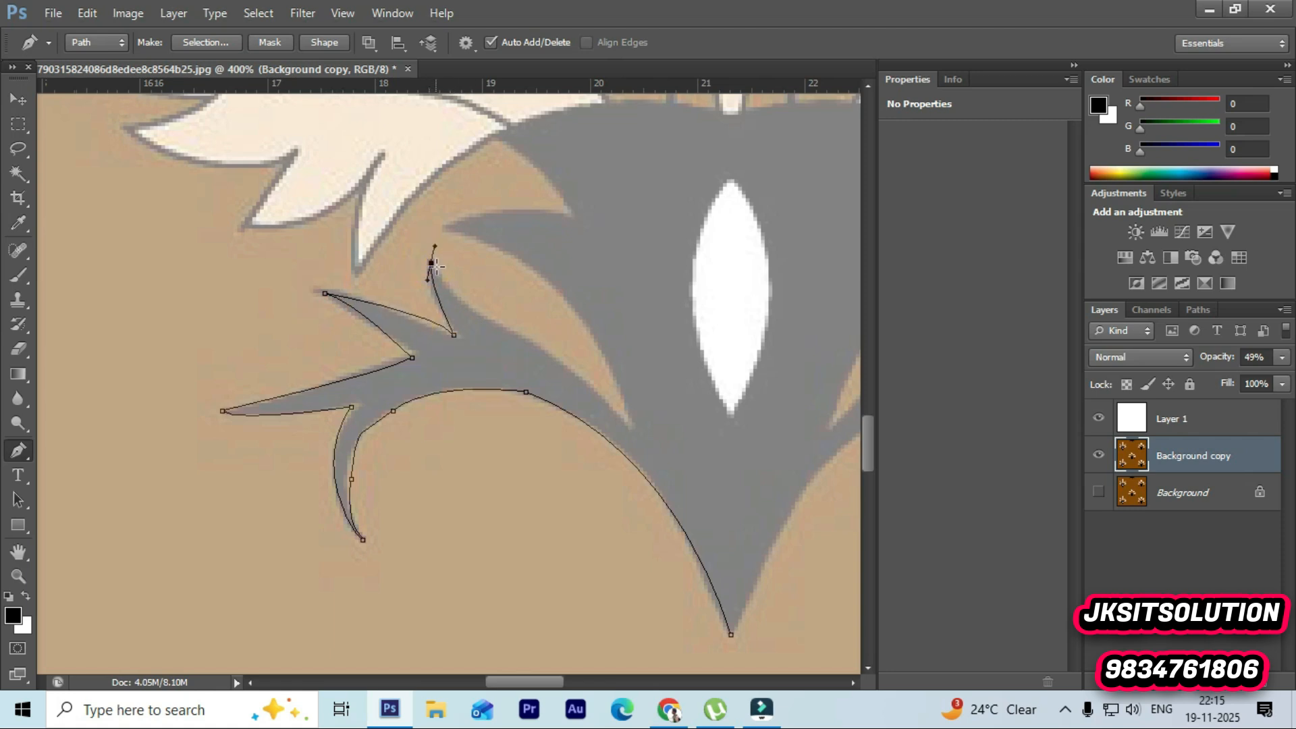
Step: Trace the inner curve of the grey arm upward to where the grey body meets the cream leaf
{"action": "left_click_drag", "start_coordinate": [629, 426], "coordinate": [651, 471]}
{"action": "left_click", "coordinate": [629, 425]}
{"action": "left_click_drag", "start_coordinate": [452, 232], "coordinate": [359, 235]}
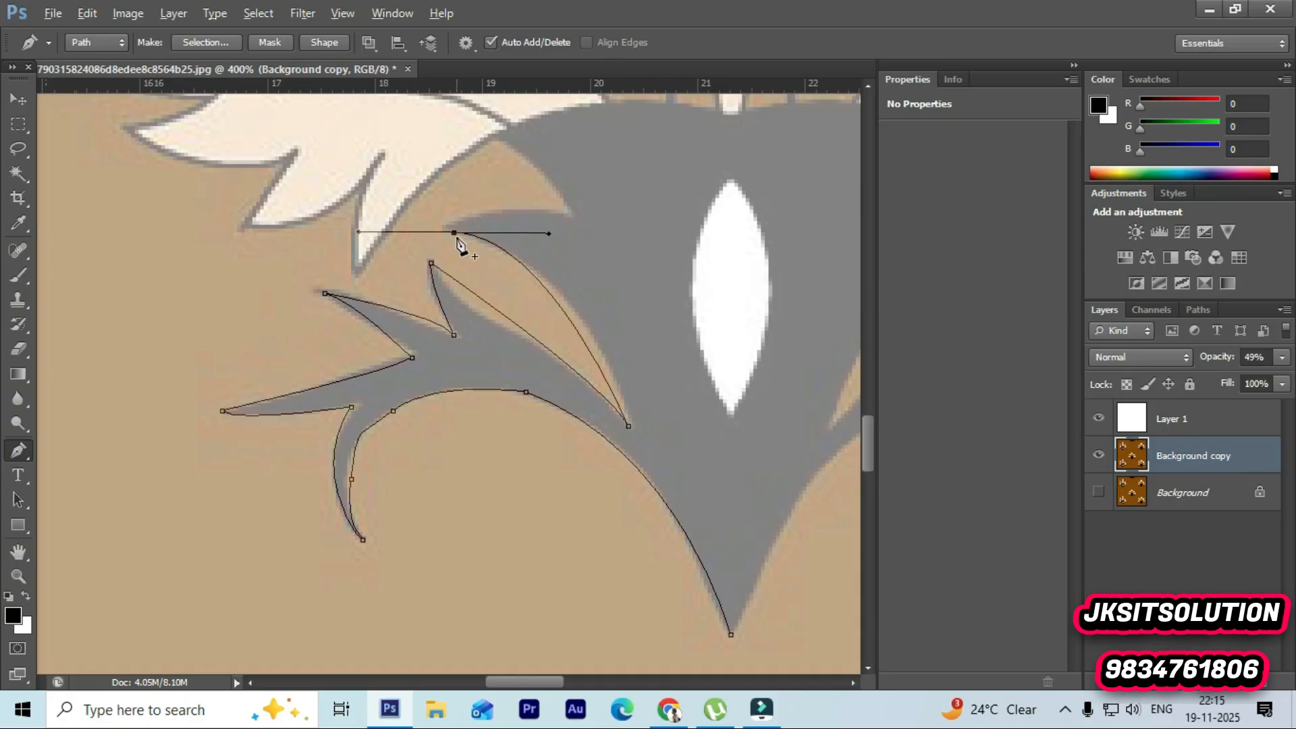
{"action": "scroll", "coordinate": [533, 317], "scroll_direction": "up", "scroll_amount": 3}
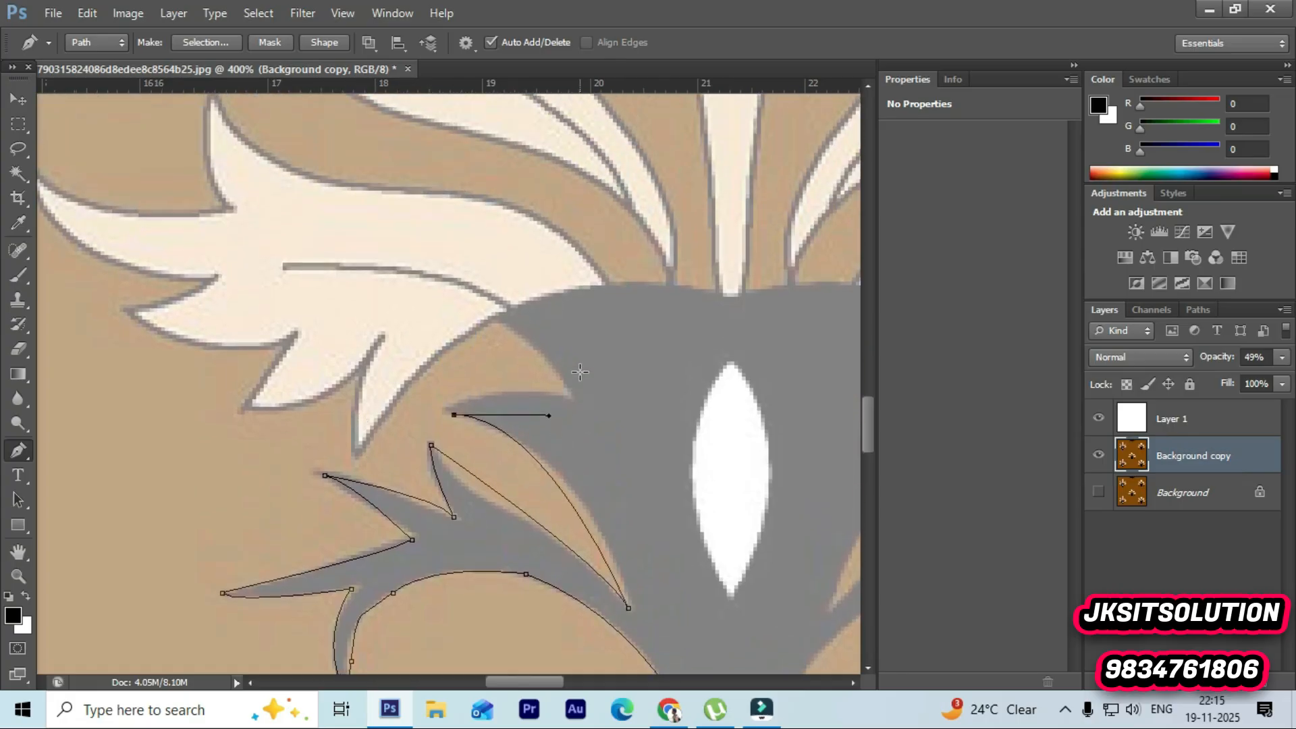
{"action": "left_click_drag", "start_coordinate": [565, 391], "coordinate": [629, 402]}
{"action": "left_click", "coordinate": [564, 391], "text": "alt"}
{"action": "left_click_drag", "start_coordinate": [499, 319], "coordinate": [457, 301]}
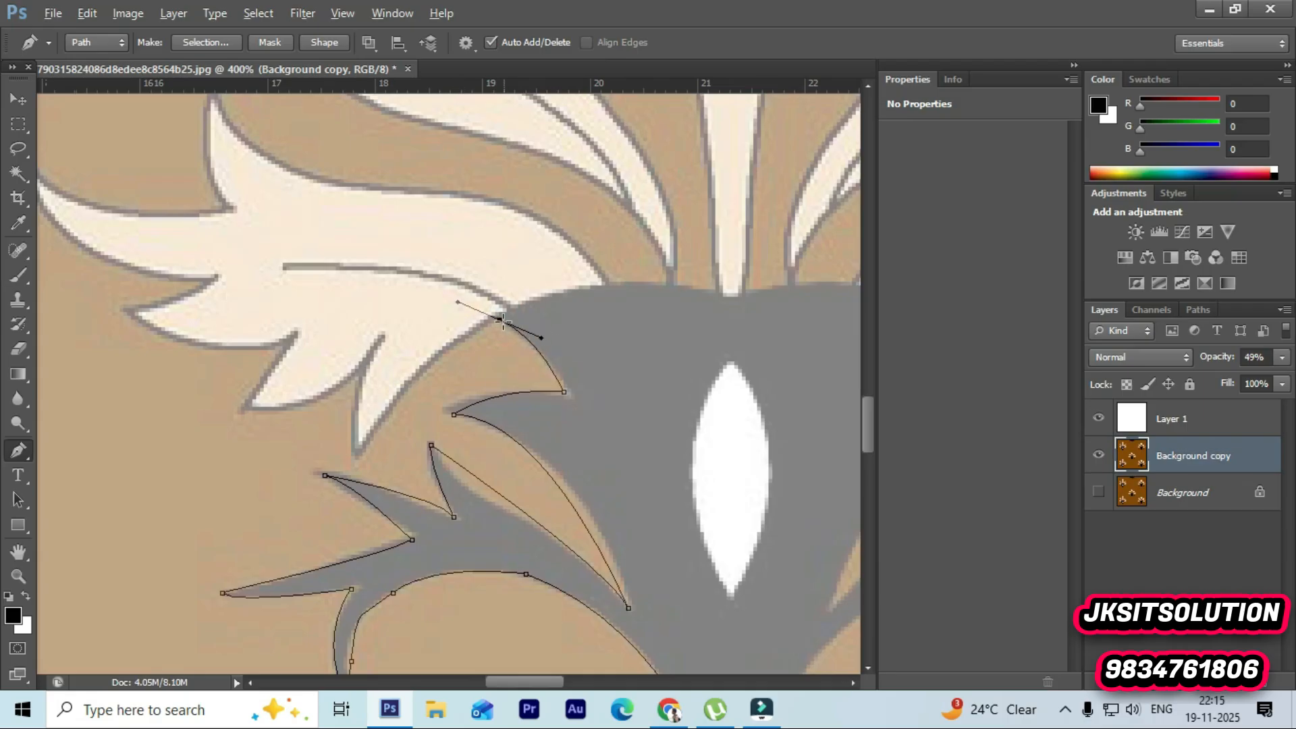
Step: Continue the path along the cream leaf's lower edge into the notch and up to the first cream spike tip
{"action": "left_click", "coordinate": [500, 319], "text": "alt"}
{"action": "left_click_drag", "start_coordinate": [370, 433], "coordinate": [324, 534]}
{"action": "key", "text": "ctrl+z"}
{"action": "left_click", "coordinate": [359, 457]}
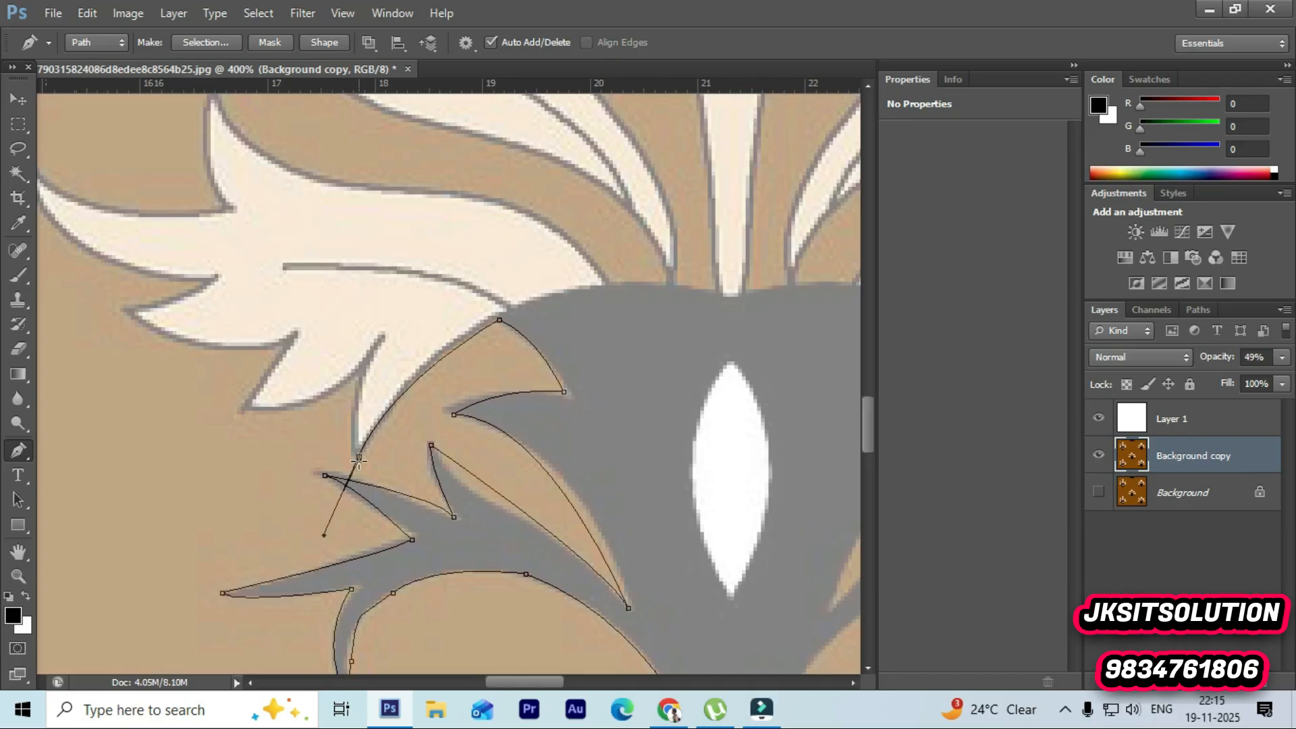
{"action": "left_click_drag", "start_coordinate": [385, 342], "coordinate": [435, 287]}
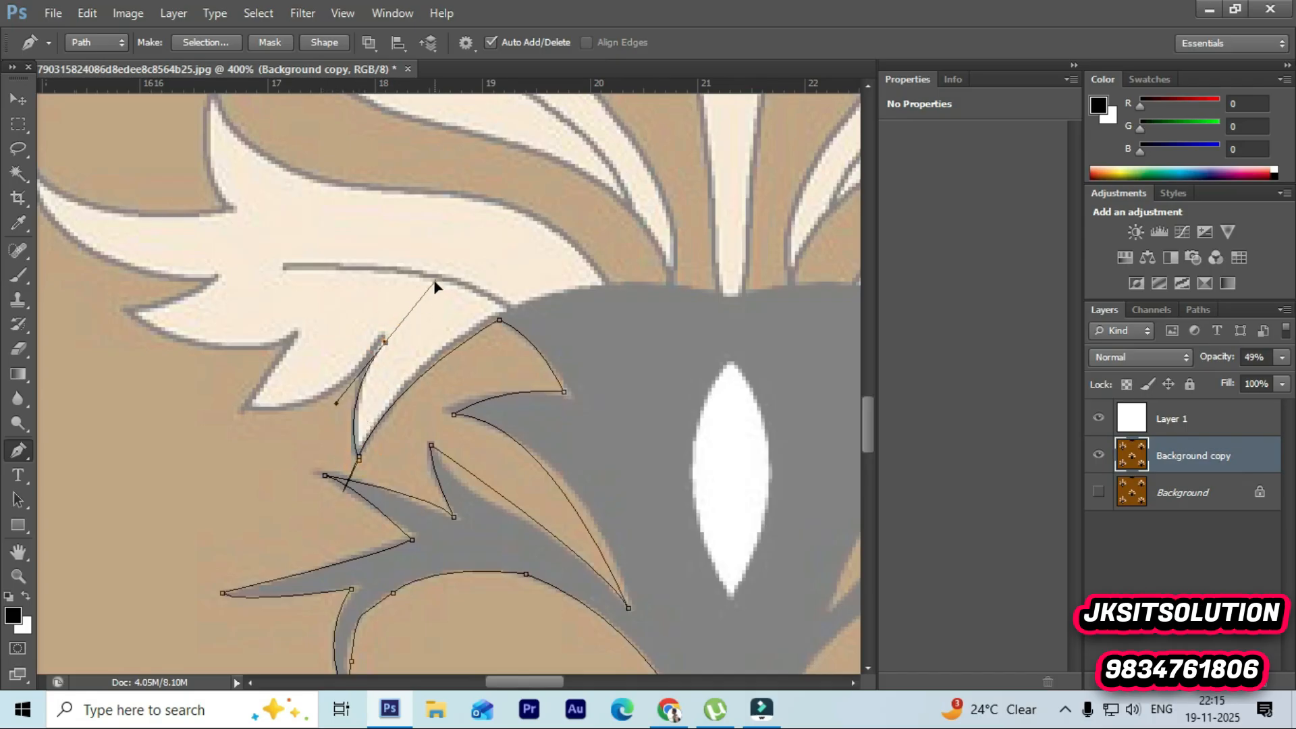
{"action": "left_click", "coordinate": [384, 342]}
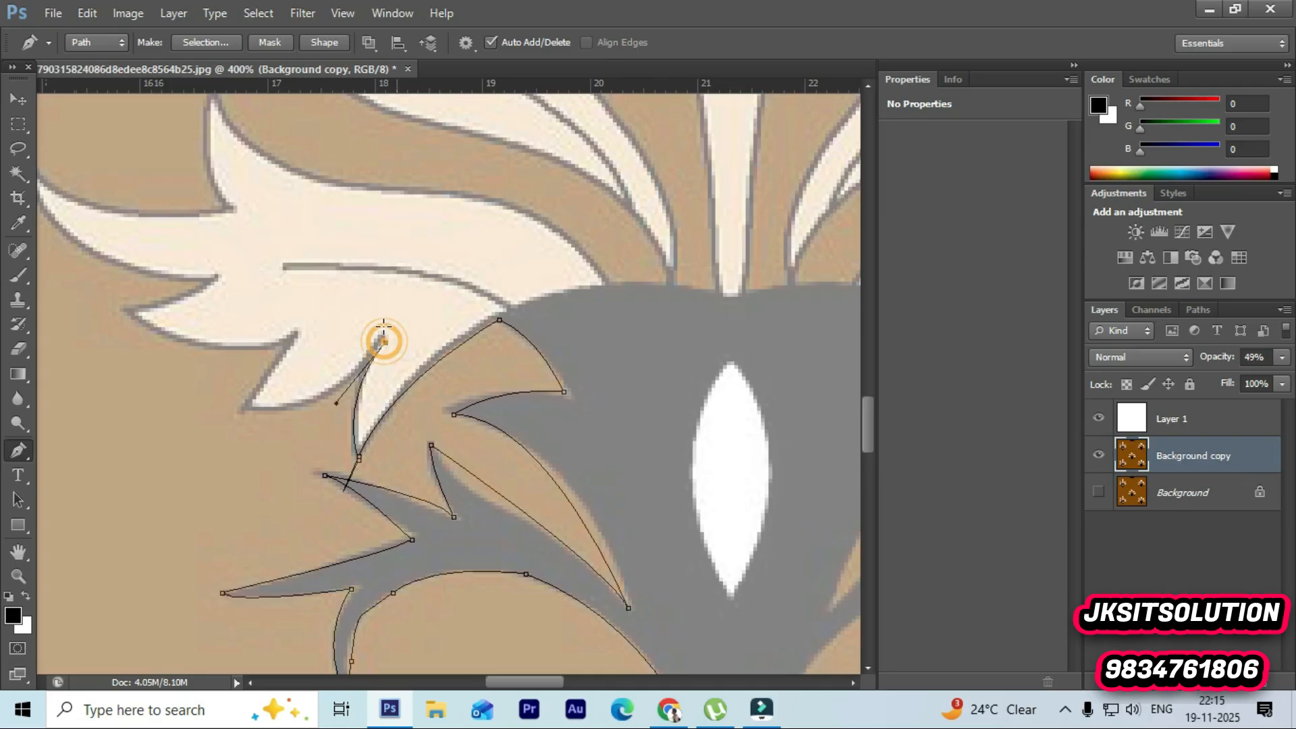
Step: Trace the next notch and spike along the cream leaf's lower edge with corner anchors
{"action": "left_click_drag", "start_coordinate": [244, 410], "coordinate": [161, 405]}
{"action": "left_click", "coordinate": [244, 411]}
{"action": "left_click_drag", "start_coordinate": [294, 337], "coordinate": [321, 316]}
{"action": "left_click", "coordinate": [290, 336]}
{"action": "left_click", "coordinate": [295, 337]}
{"action": "left_click_drag", "start_coordinate": [135, 316], "coordinate": [98, 262]}
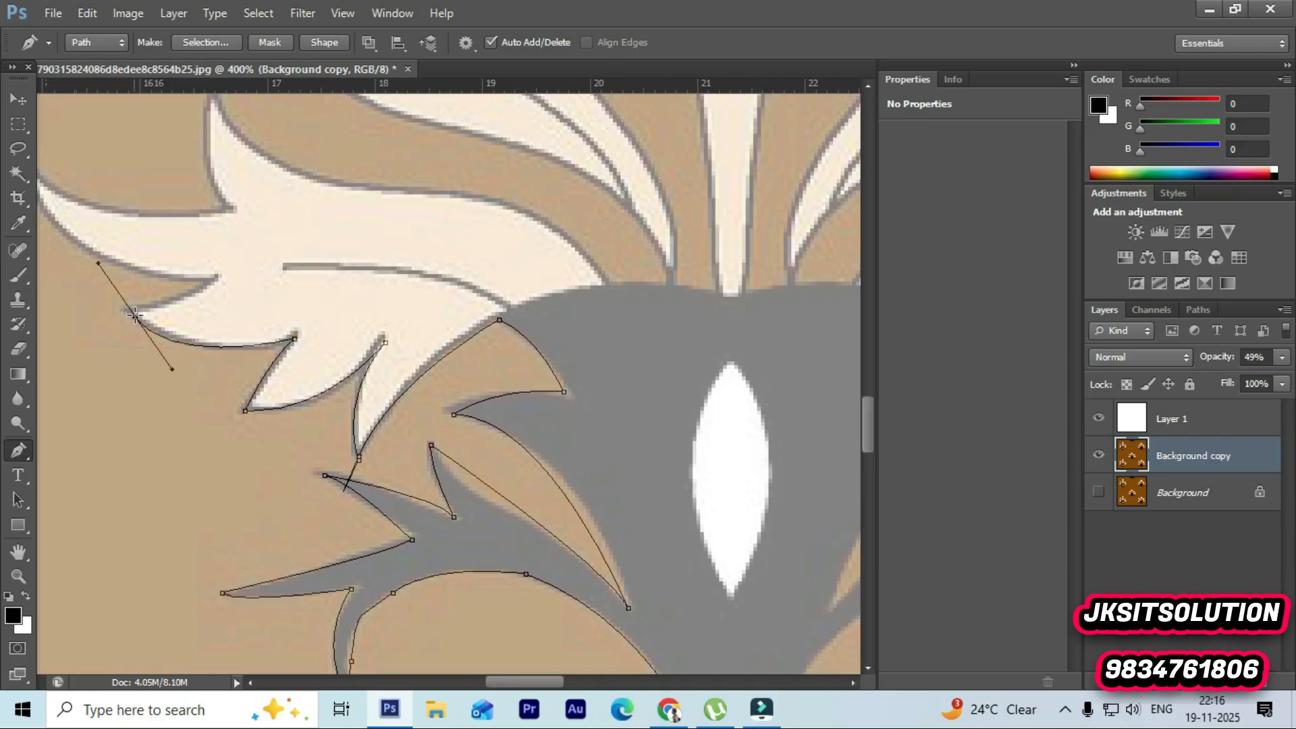
{"action": "left_click_drag", "start_coordinate": [137, 317], "coordinate": [129, 311]}
{"action": "left_click", "coordinate": [127, 311]}
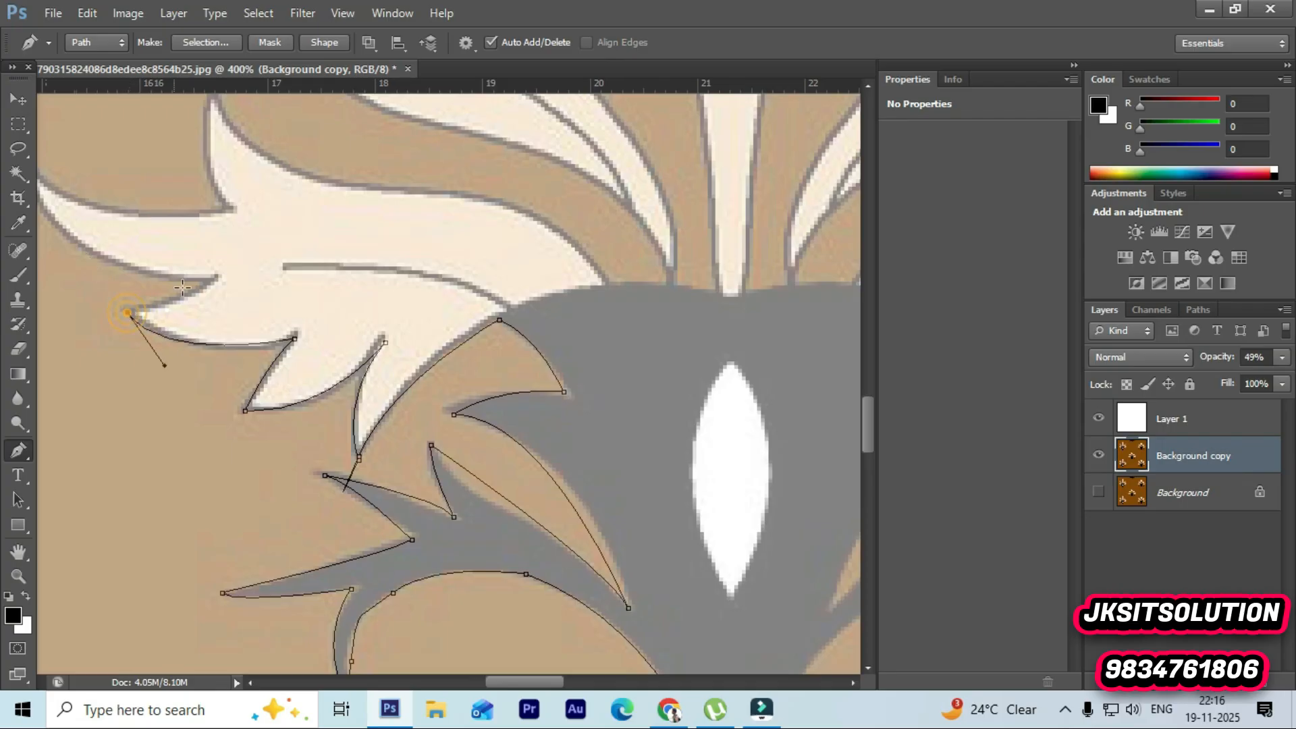
Step: Add anchors at the following spike tip and at the far left tip of the cream leaf
{"action": "left_click_drag", "start_coordinate": [215, 280], "coordinate": [225, 270]}
{"action": "left_click_drag", "start_coordinate": [223, 265], "coordinate": [241, 258]}
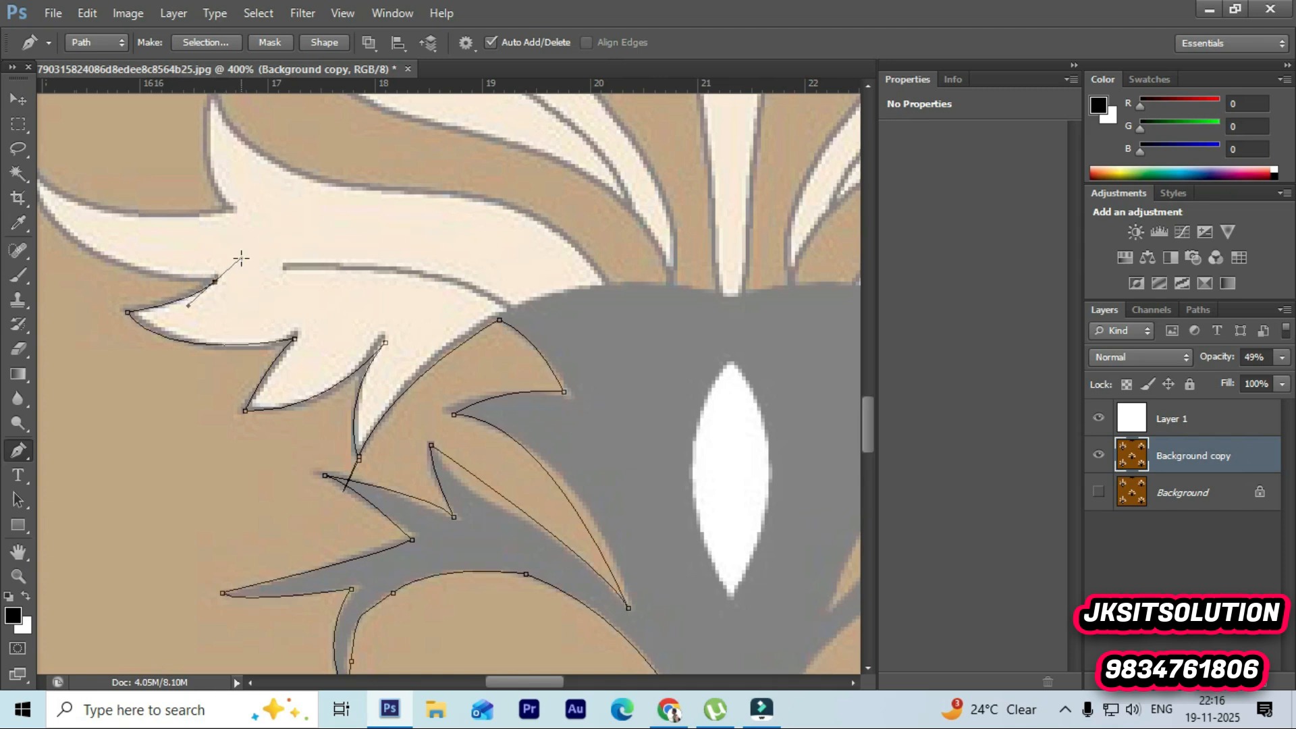
{"action": "left_click", "coordinate": [216, 282]}
{"action": "left_click_drag", "start_coordinate": [537, 679], "coordinate": [513, 679]}
{"action": "scroll", "coordinate": [273, 261], "scroll_direction": "up", "scroll_amount": 2}
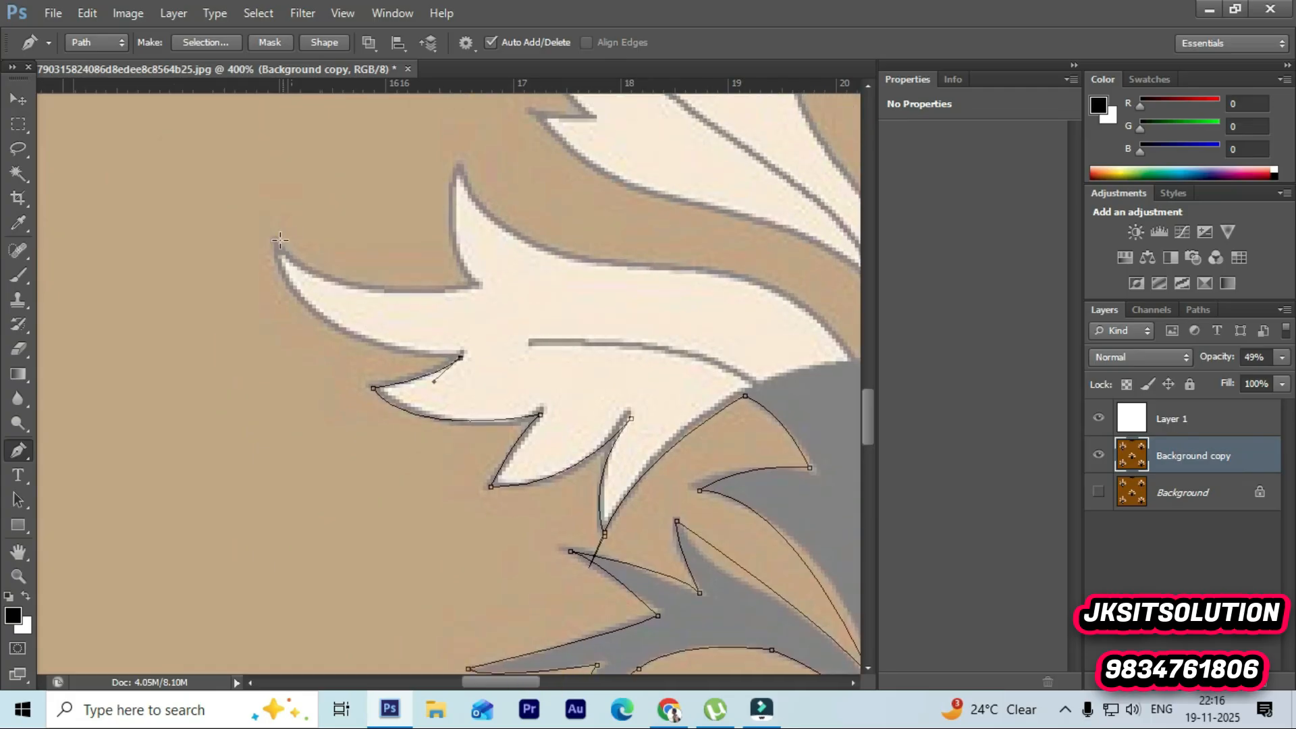
{"action": "left_click_drag", "start_coordinate": [276, 244], "coordinate": [247, 132]}
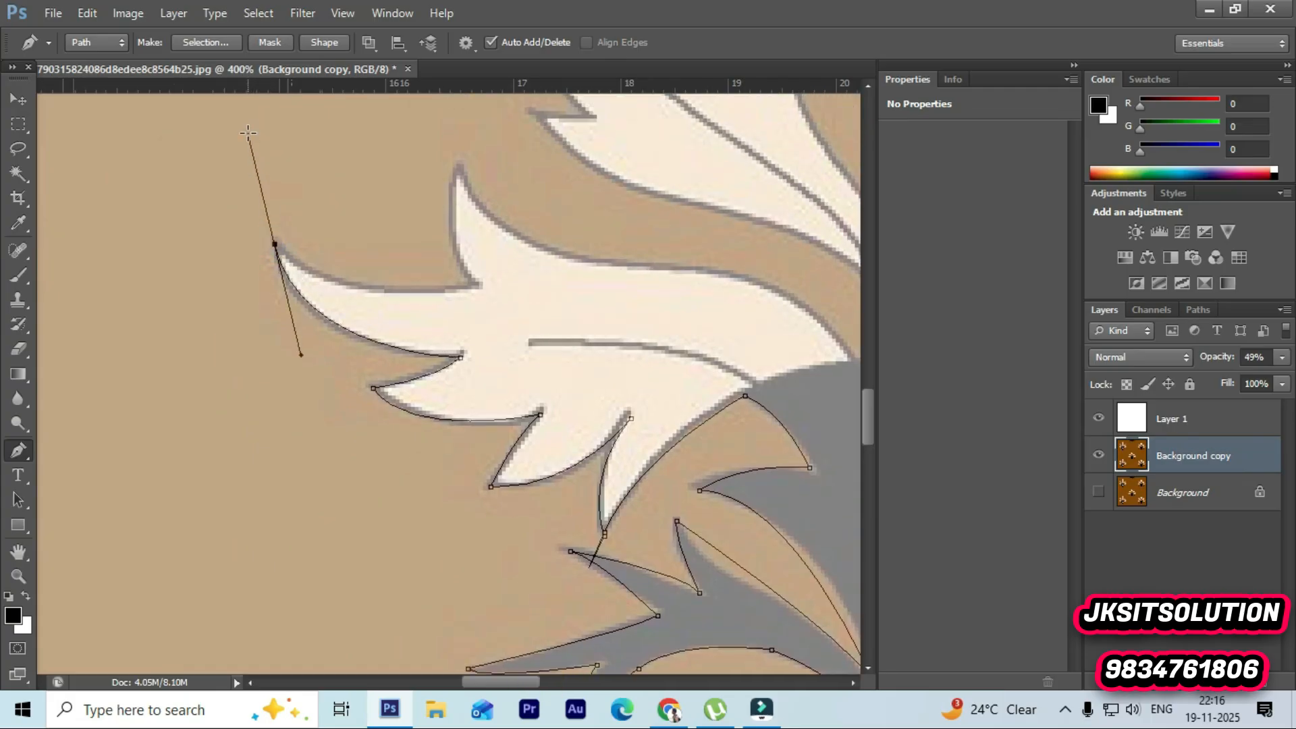
{"action": "left_click", "coordinate": [274, 244], "text": "alt"}
Step: Curve the path into the leaf's upper notch and up to the tip of the tall cream spike
{"action": "left_click_drag", "start_coordinate": [483, 285], "coordinate": [631, 252]}
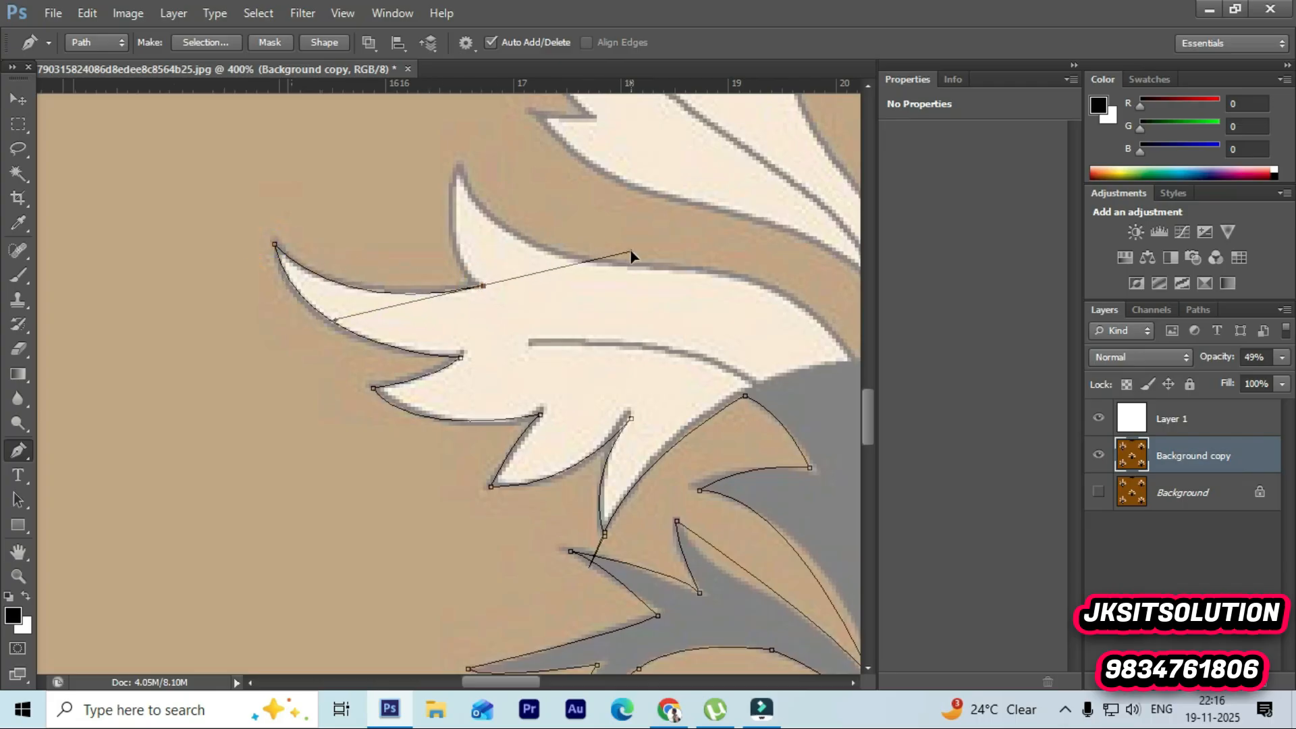
{"action": "left_click", "coordinate": [483, 286], "text": "alt"}
{"action": "left_click_drag", "start_coordinate": [456, 170], "coordinate": [469, 300]}
{"action": "left_click", "coordinate": [457, 424]}
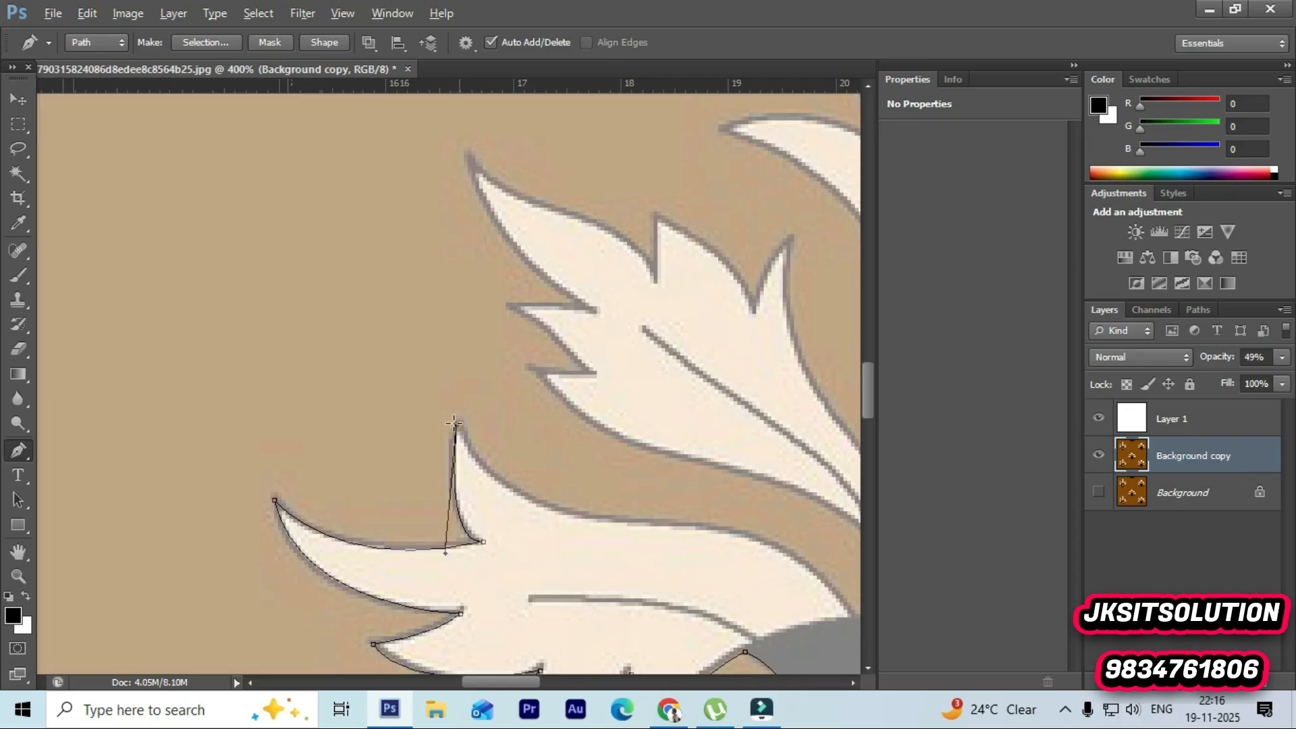
Step: Curve along the cream leaf's upper edge down to where it meets the grey body, adjusting the curve's handle
{"action": "scroll", "coordinate": [573, 608], "scroll_direction": "down", "scroll_amount": 2}
{"action": "left_click_drag", "start_coordinate": [533, 688], "coordinate": [561, 675]}
{"action": "scroll", "coordinate": [567, 270], "scroll_direction": "down", "scroll_amount": 2}
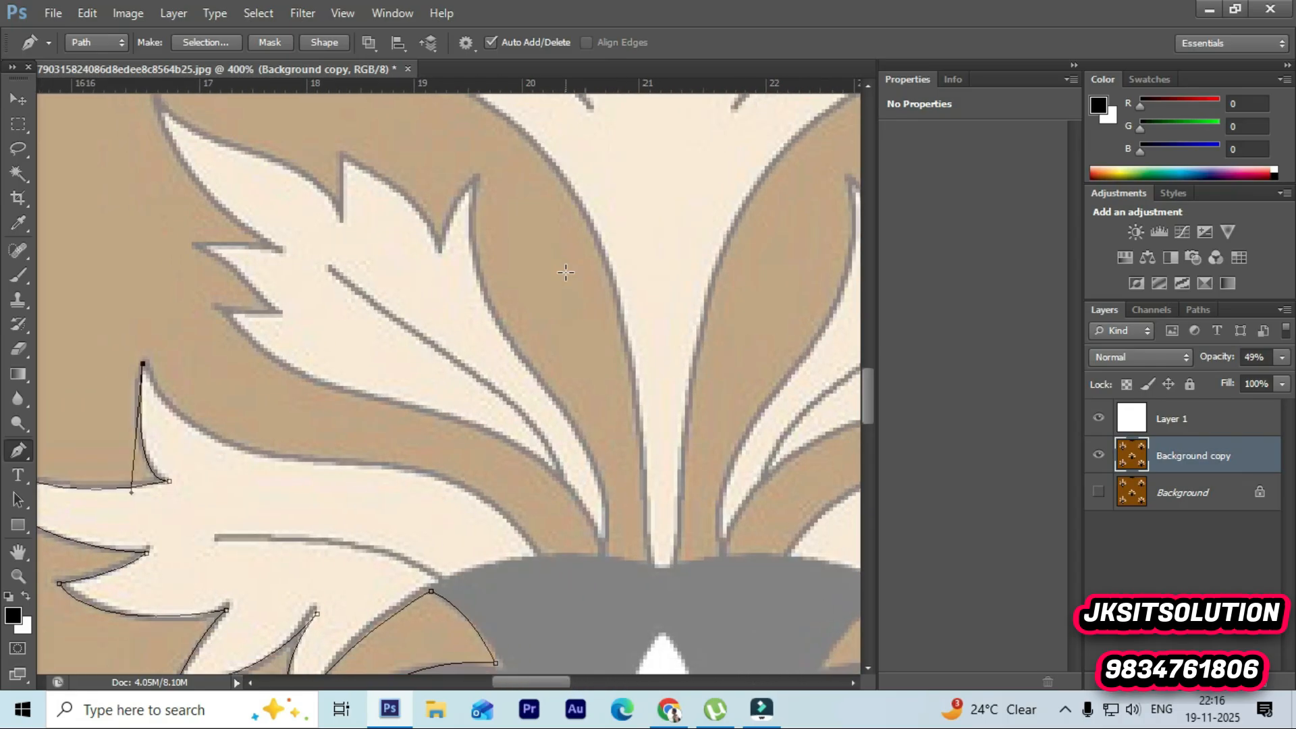
{"action": "left_click_drag", "start_coordinate": [277, 378], "coordinate": [388, 398]}
{"action": "left_click", "coordinate": [276, 382], "text": "alt"}
{"action": "left_click_drag", "start_coordinate": [536, 468], "coordinate": [642, 599]}
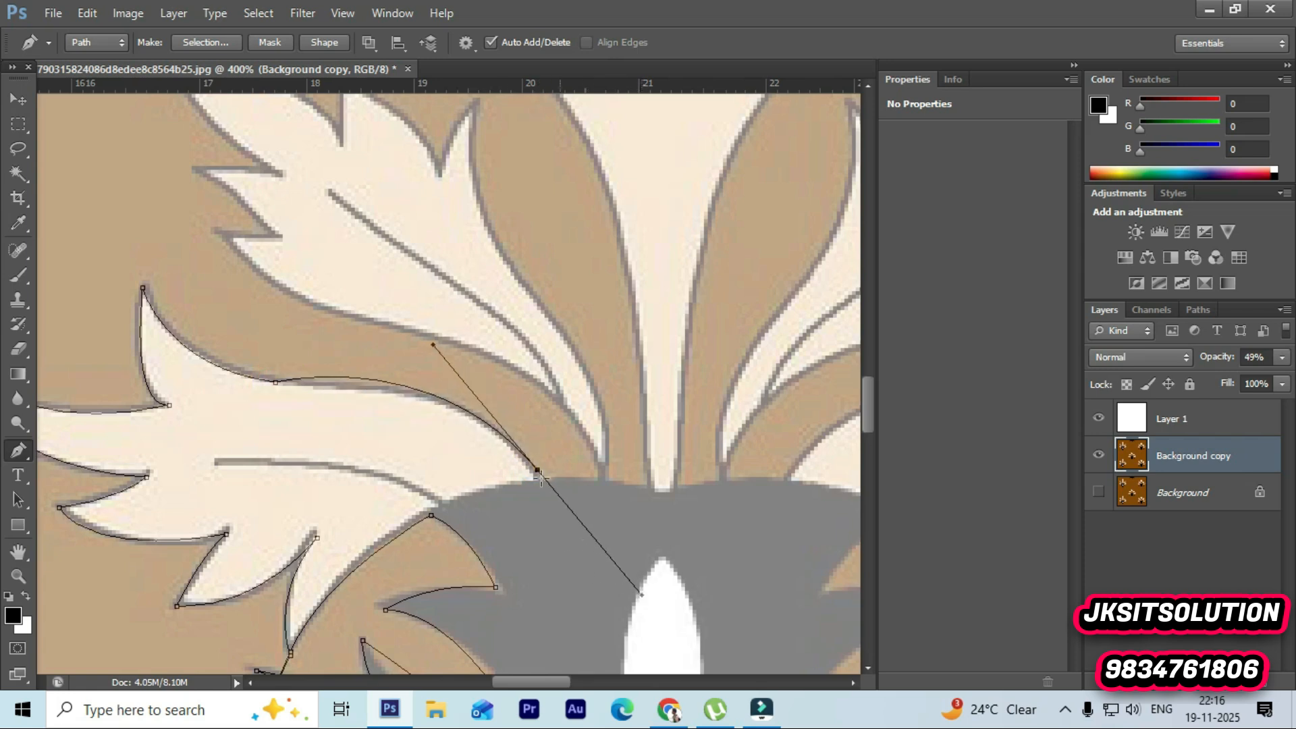
{"action": "left_click_drag", "start_coordinate": [433, 346], "coordinate": [468, 369]}
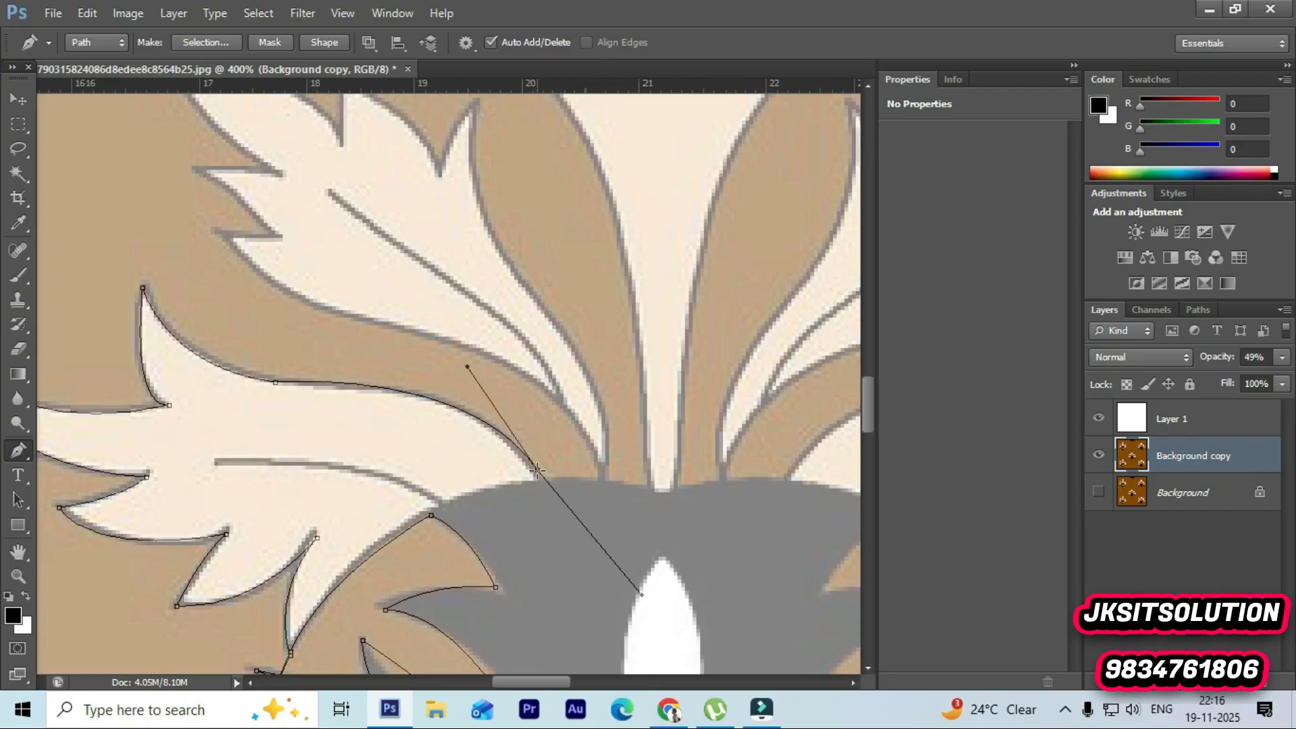
Step: Add a corner anchor across the band's base and curve back up along the band's outer edge
{"action": "left_click", "coordinate": [598, 477]}
{"action": "key", "text": "ctrl+z"}
{"action": "left_click", "coordinate": [536, 469], "text": "alt"}
{"action": "left_click", "coordinate": [598, 477]}
{"action": "left_click_drag", "start_coordinate": [435, 341], "coordinate": [303, 326]}
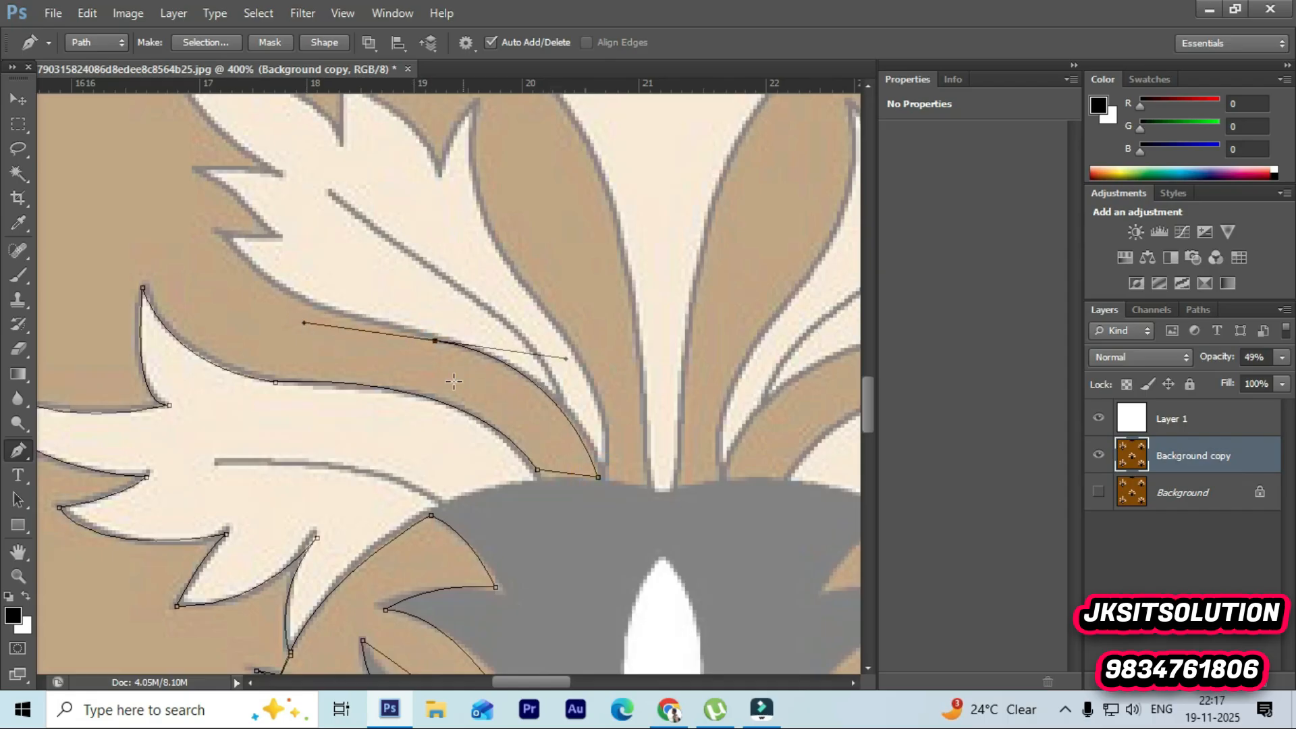
Step: Continue the path along the band's upper edge to the notch beneath the upper cream leaf
{"action": "key", "text": "z"}
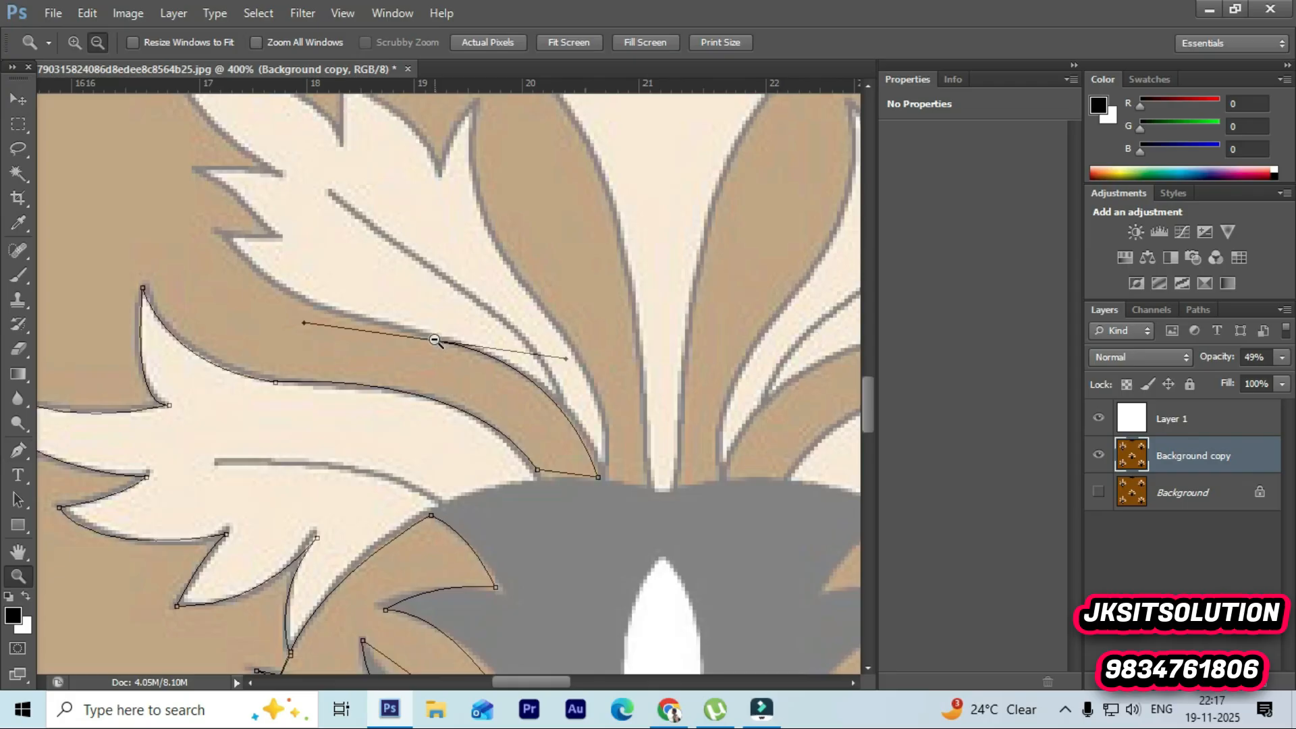
{"action": "left_click", "coordinate": [435, 339], "text": "alt"}
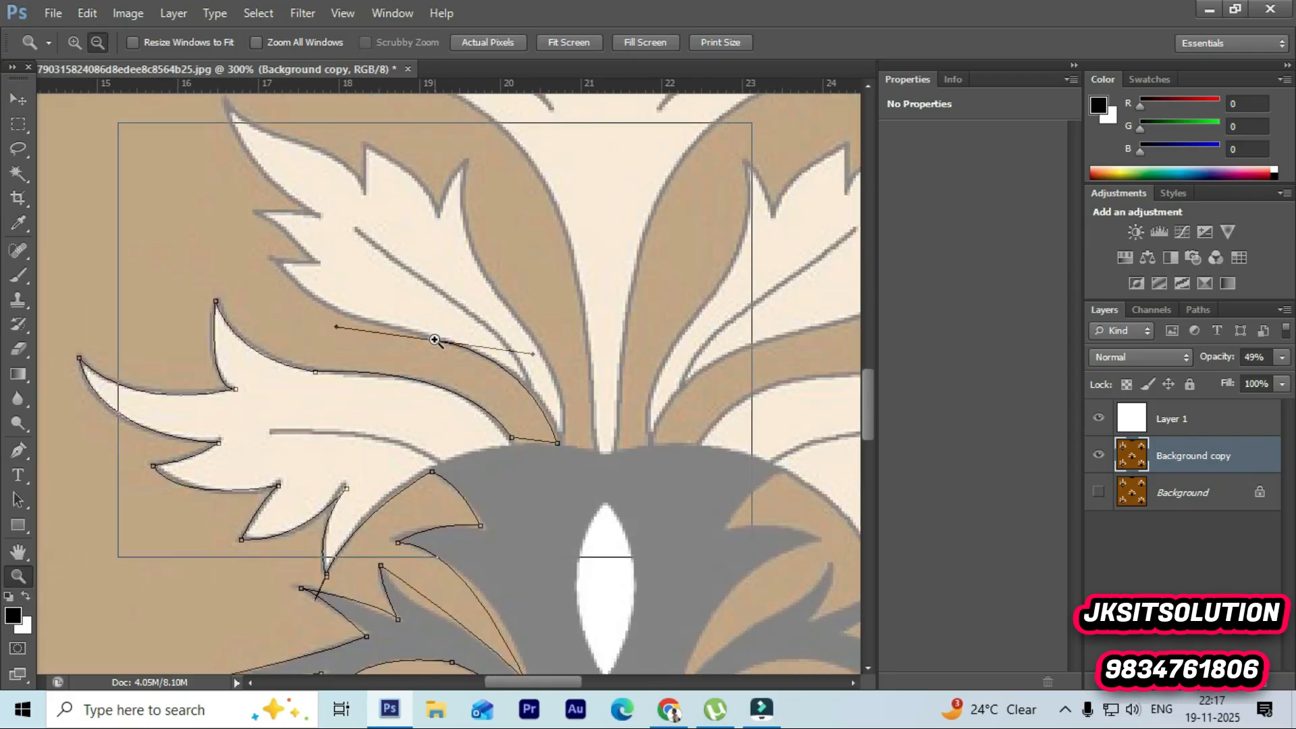
{"action": "left_click", "coordinate": [432, 339]}
{"action": "left_click", "coordinate": [427, 334]}
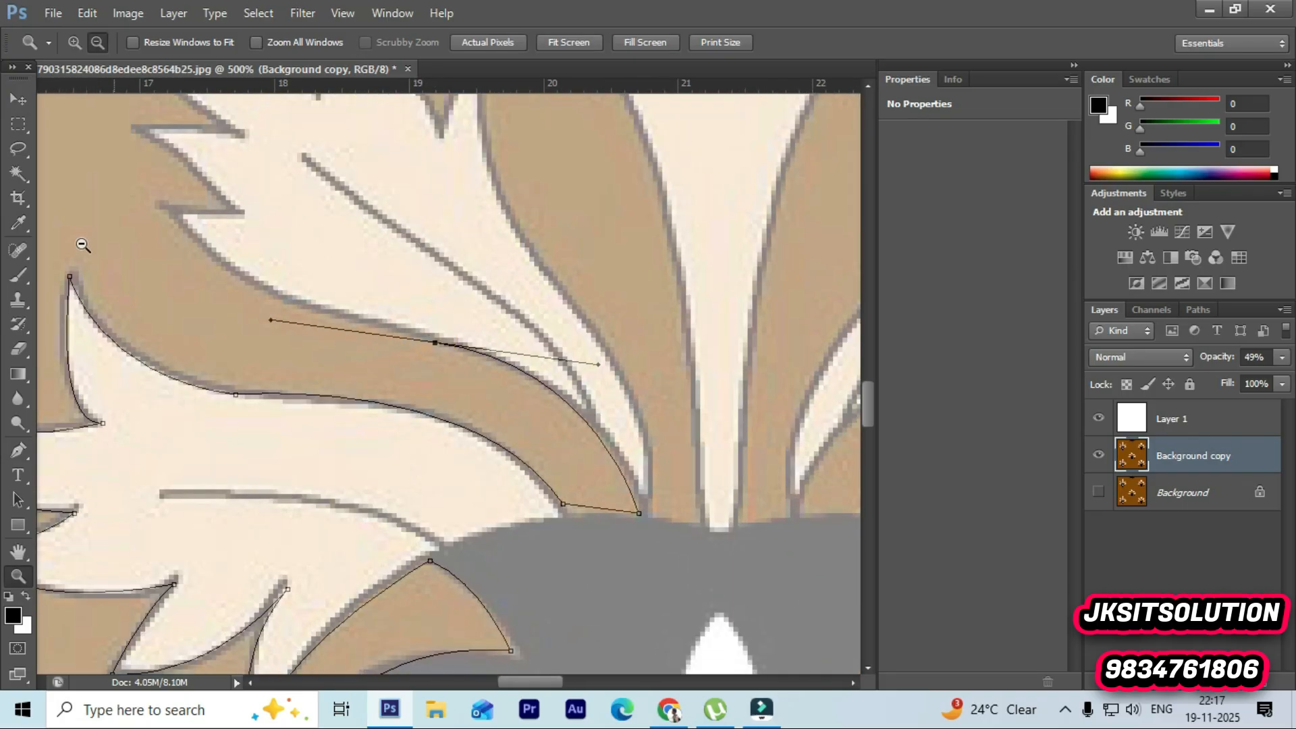
{"action": "key", "text": "p"}
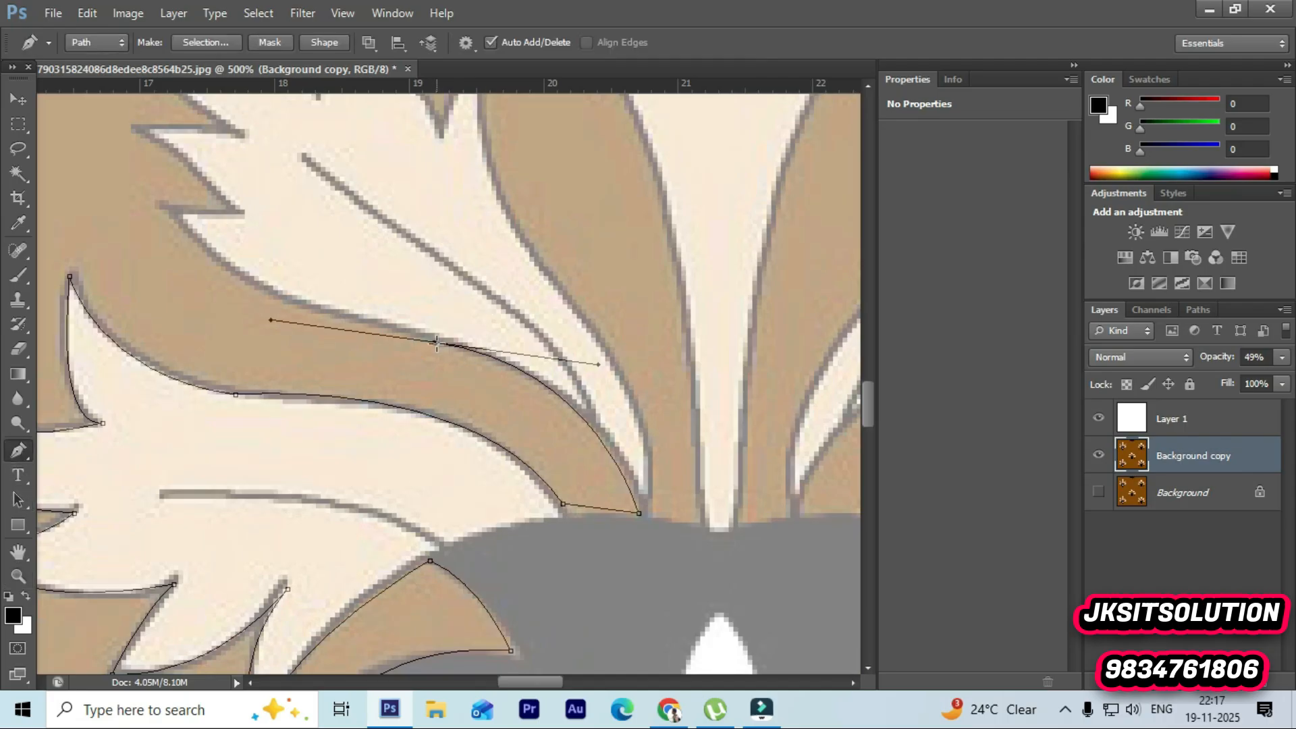
{"action": "left_click", "coordinate": [436, 343], "text": "alt"}
{"action": "left_click_drag", "start_coordinate": [179, 215], "coordinate": [117, 119]}
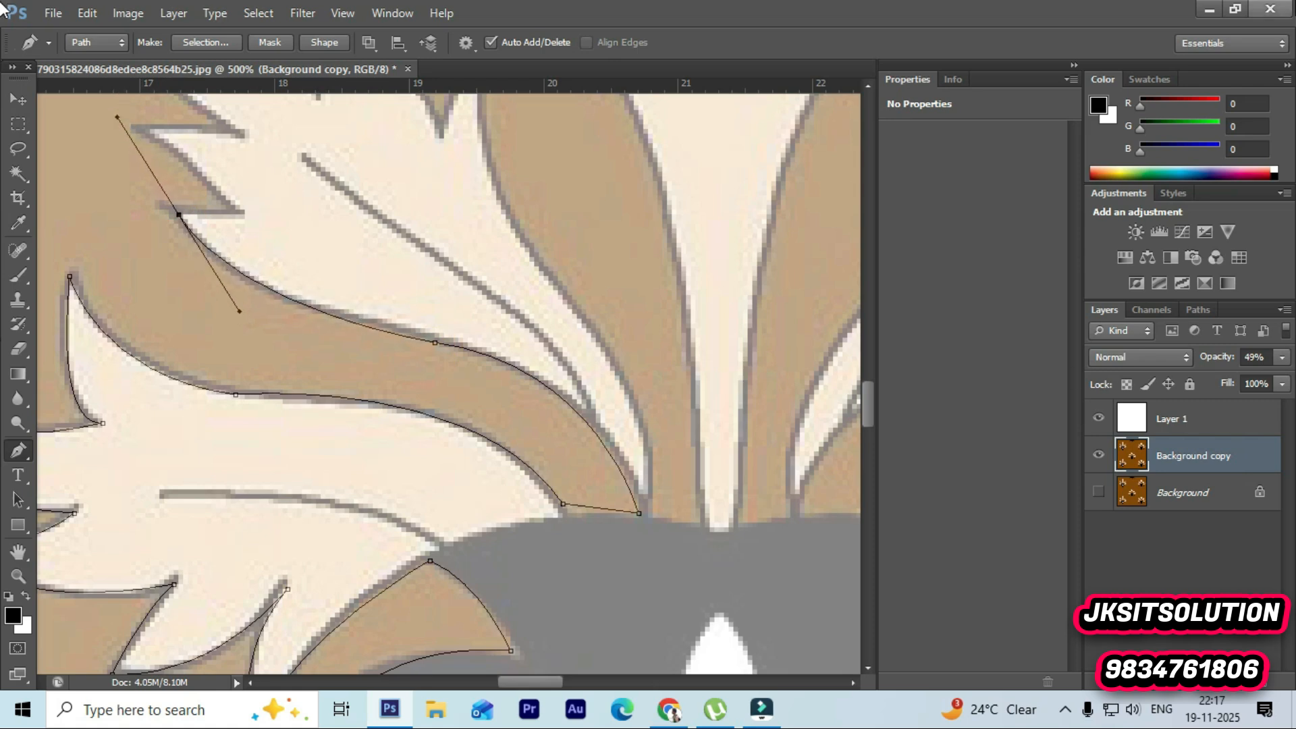
Step: Trace the small cream spike and its notch with corner anchors
{"action": "scroll", "coordinate": [304, 295], "scroll_direction": "up", "scroll_amount": 3}
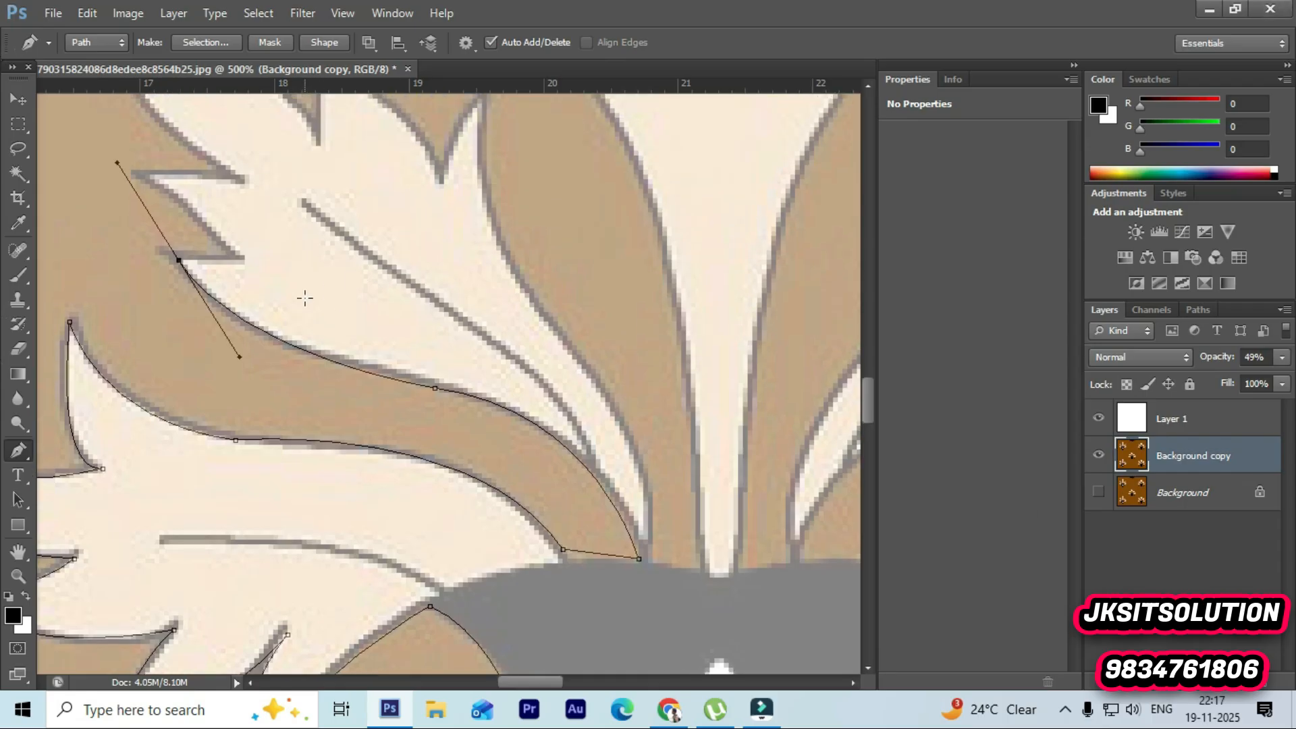
{"action": "left_click", "coordinate": [179, 321]}
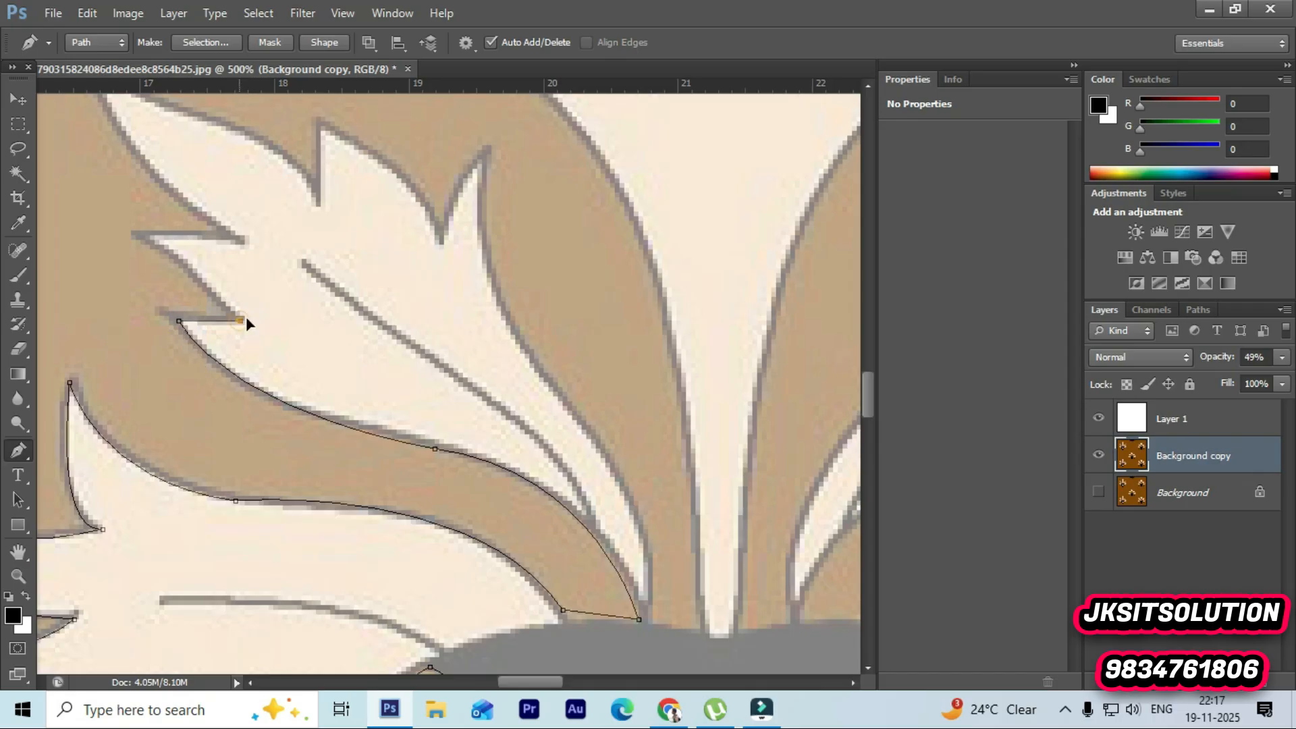
{"action": "left_click_drag", "start_coordinate": [139, 236], "coordinate": [113, 236]}
{"action": "left_click_drag", "start_coordinate": [240, 240], "coordinate": [274, 253]}
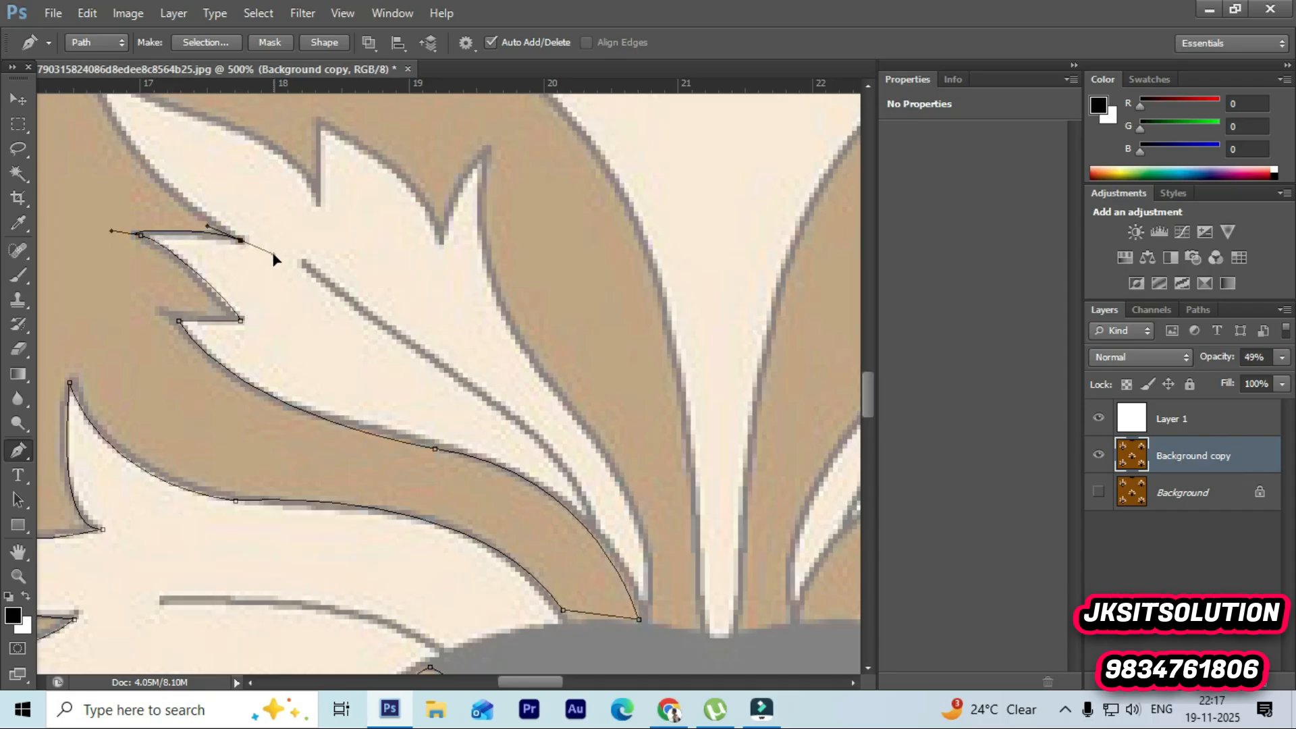
{"action": "left_click", "coordinate": [240, 240], "text": "alt"}
Step: Extend the path to the cream leaf's far tip and curve down its edge to the next notch
{"action": "scroll", "coordinate": [239, 257], "scroll_direction": "up", "scroll_amount": 4}
{"action": "left_click_drag", "start_coordinate": [83, 193], "coordinate": [39, 265]}
{"action": "left_click", "coordinate": [84, 423], "text": "alt"}
{"action": "left_click_drag", "start_coordinate": [317, 573], "coordinate": [317, 615]}
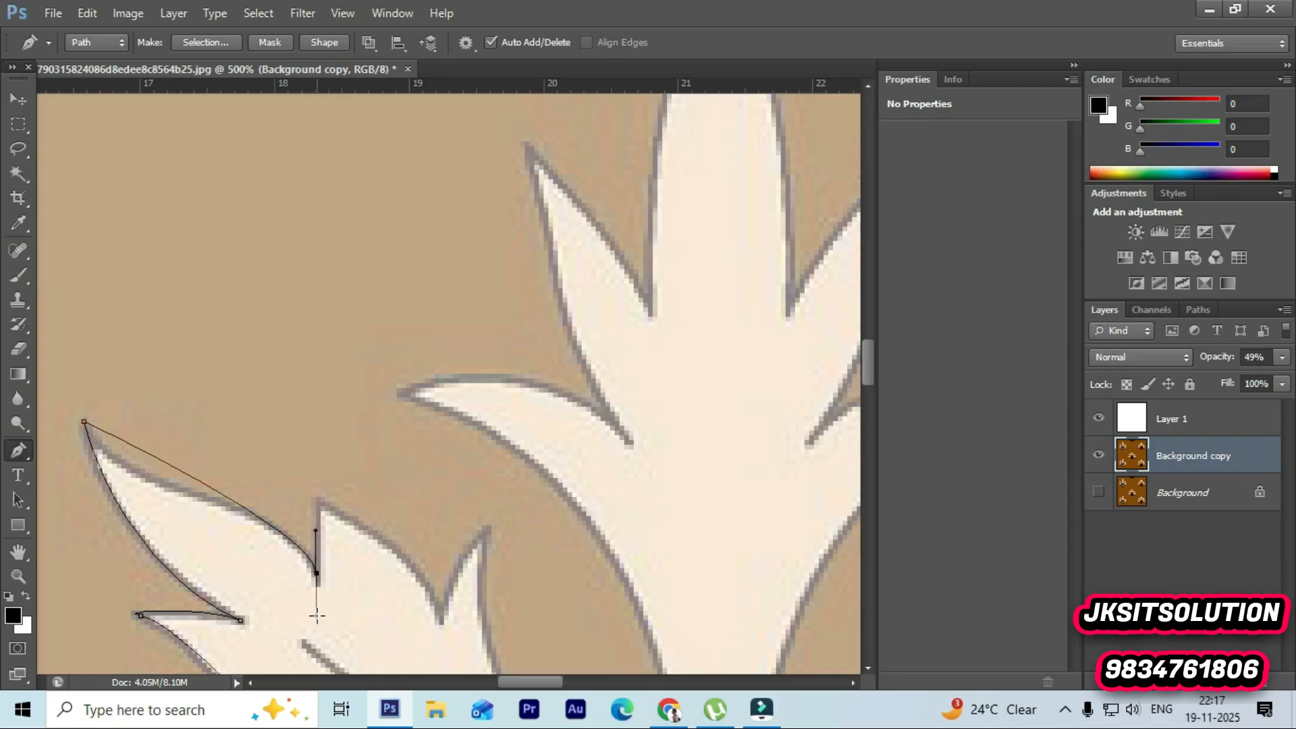
{"action": "left_click_drag", "start_coordinate": [154, 463], "coordinate": [167, 484]}
Step: Try to add anchors at the spike's notch and tip, undoing each attempt
{"action": "left_click", "coordinate": [202, 464], "text": "ctrl"}
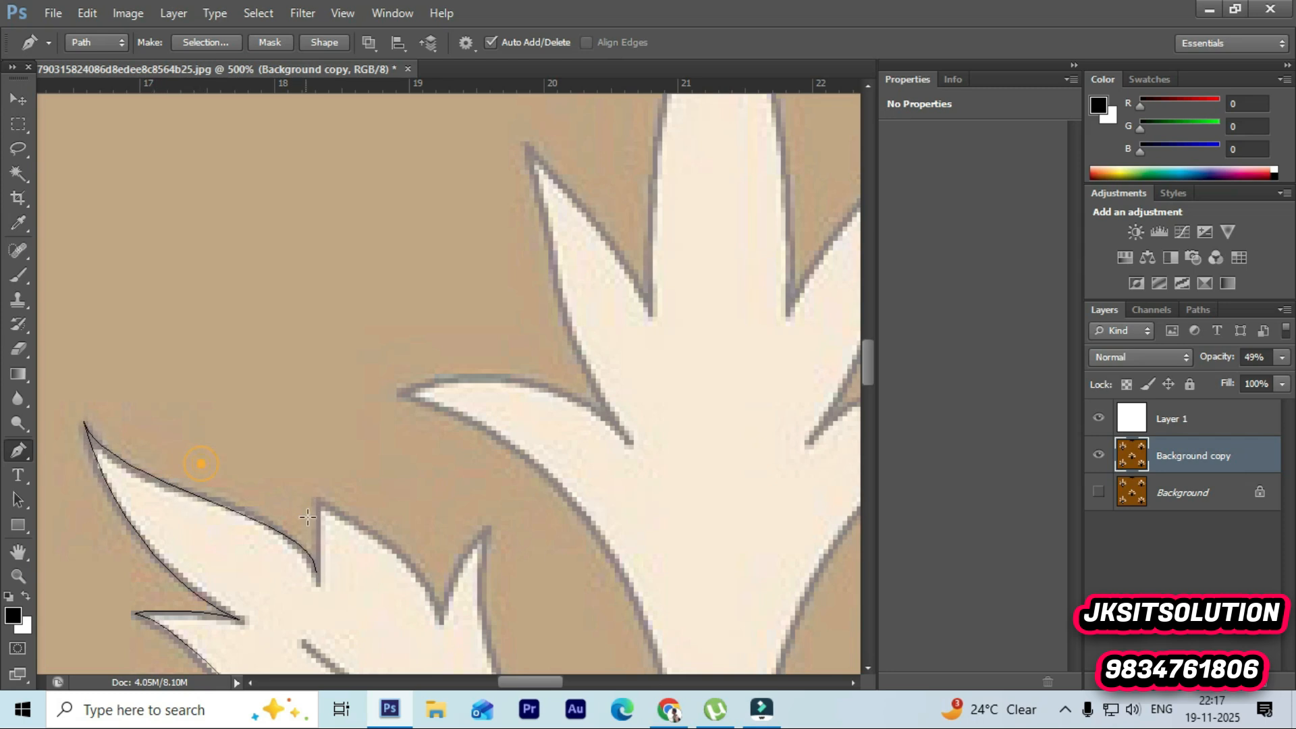
{"action": "scroll", "coordinate": [305, 514], "scroll_direction": "down", "scroll_amount": 1}
{"action": "left_click", "coordinate": [324, 460]}
{"action": "key", "text": "ctrl+z"}
{"action": "key", "text": "ctrl+z"}
{"action": "left_click", "coordinate": [319, 526]}
{"action": "key", "text": "ctrl+z"}
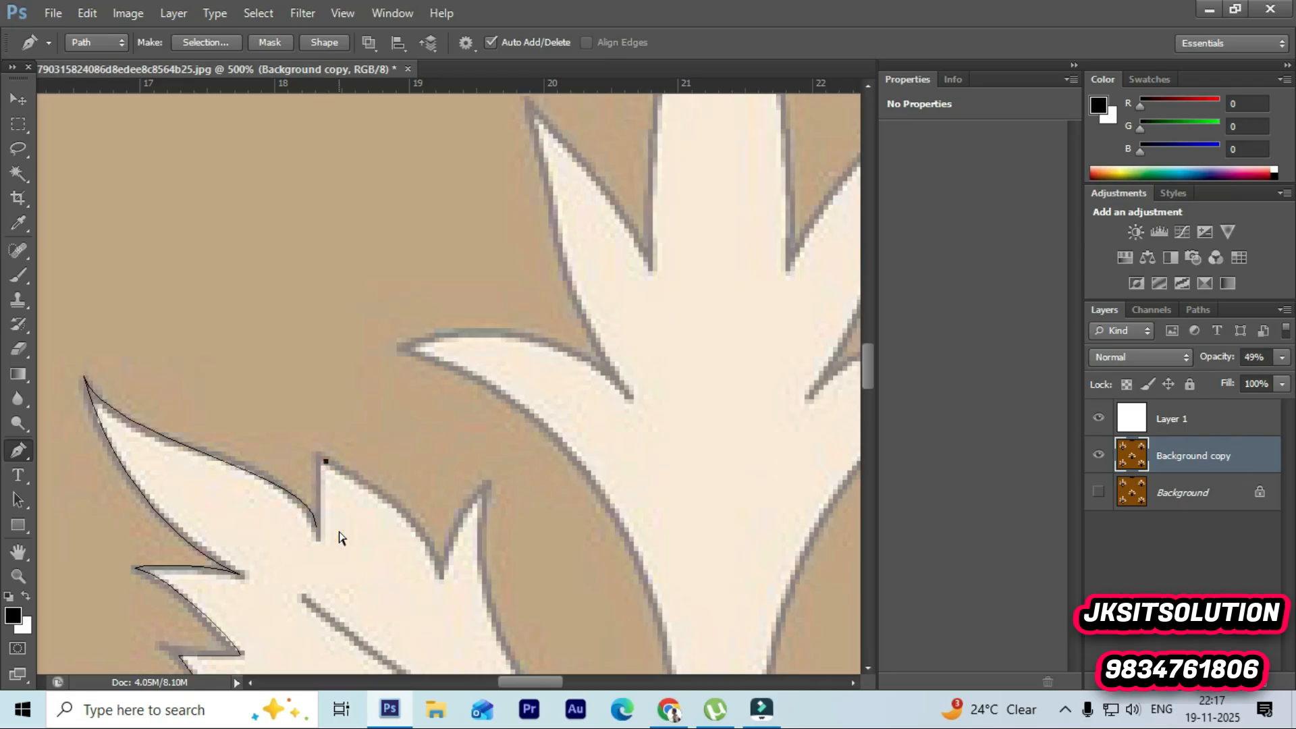
{"action": "left_click", "coordinate": [317, 530]}
{"action": "key", "text": "ctrl+z"}
{"action": "key", "text": "ctrl+z"}
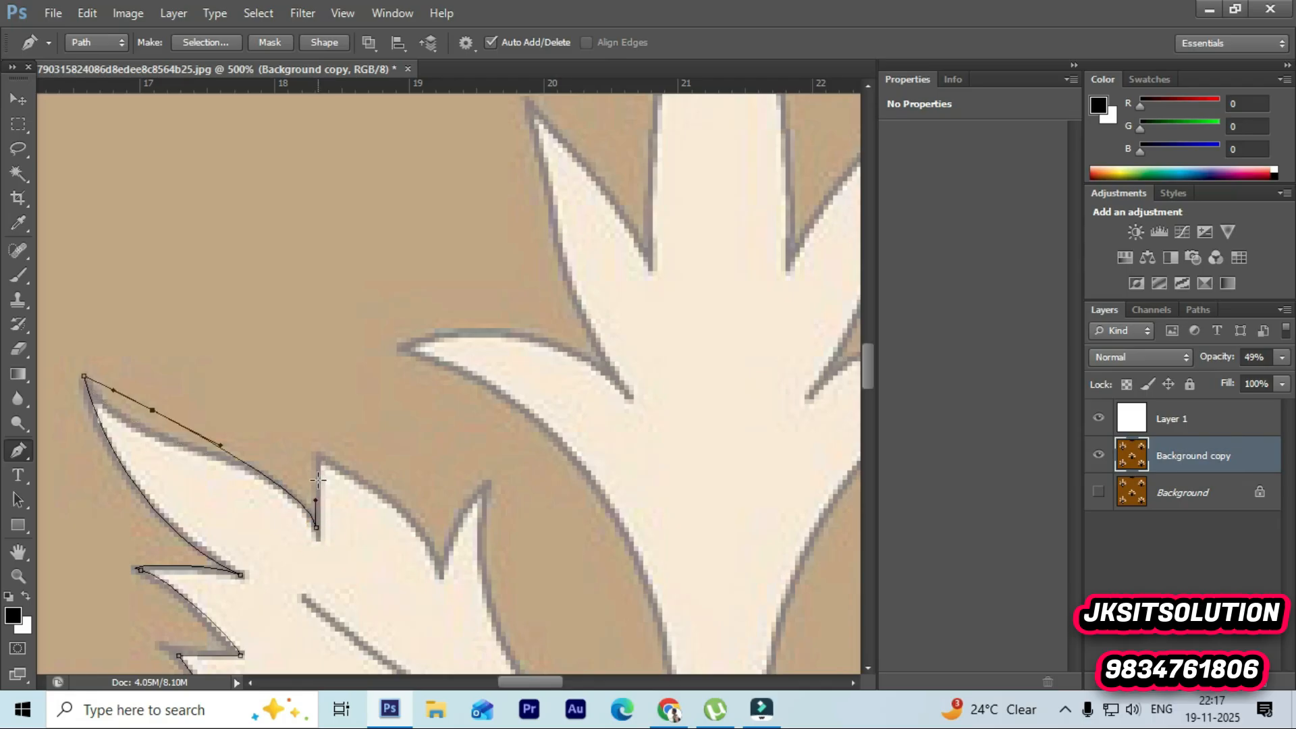
Step: Trace the next spike of the cream leaf with corner anchors at its notches and tip
{"action": "left_click", "coordinate": [153, 410]}
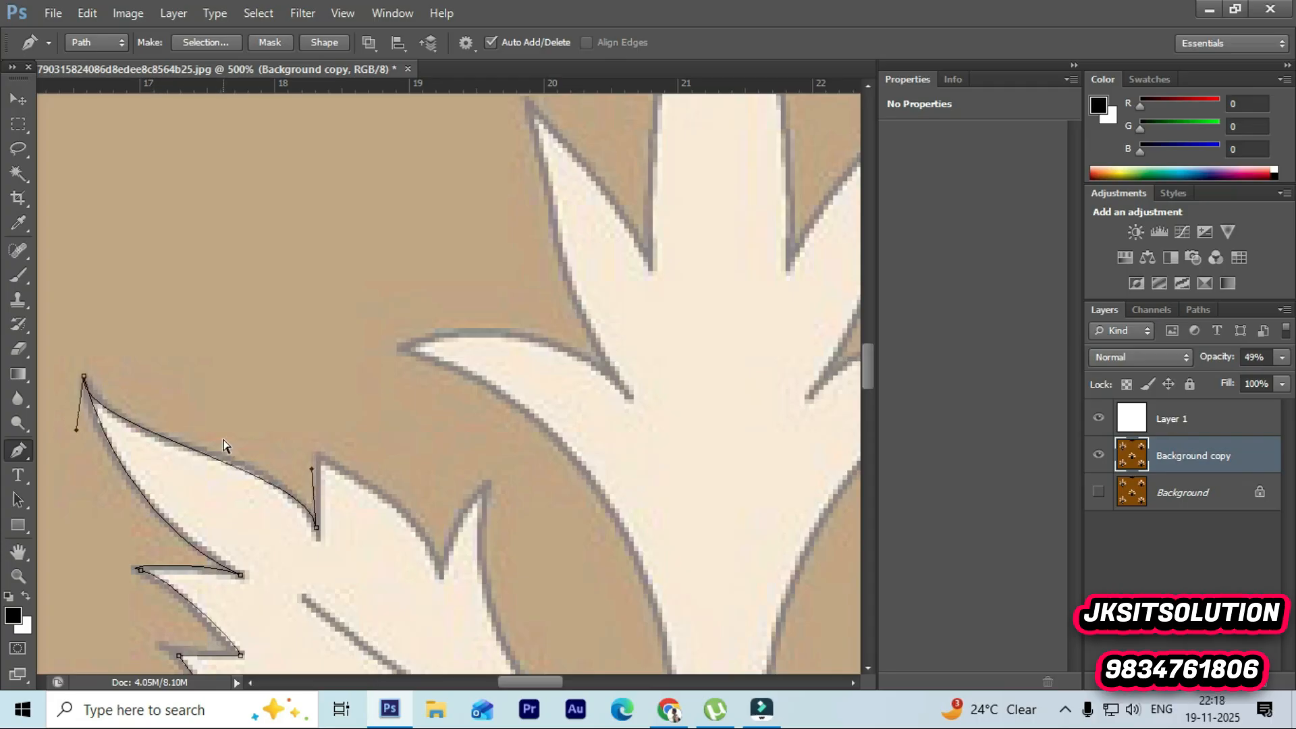
{"action": "left_click", "coordinate": [316, 527]}
{"action": "left_click", "coordinate": [320, 457]}
{"action": "left_click_drag", "start_coordinate": [439, 561], "coordinate": [443, 602]}
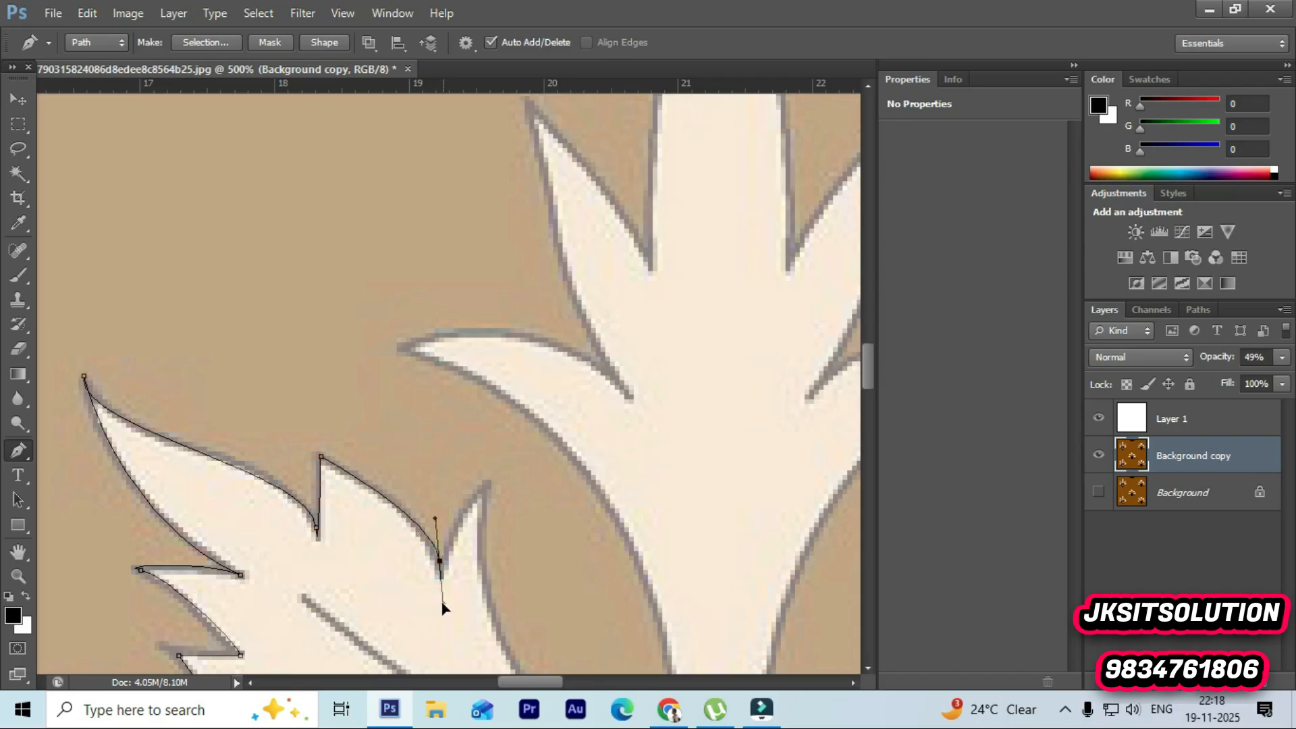
{"action": "left_click", "coordinate": [439, 561]}
Step: Add an anchor at the next spike tip and curve down the leaf's inner edge along the band
{"action": "left_click", "coordinate": [487, 485]}
{"action": "left_click_drag", "start_coordinate": [493, 497], "coordinate": [497, 484]}
{"action": "scroll", "coordinate": [485, 486], "scroll_direction": "down", "scroll_amount": 5}
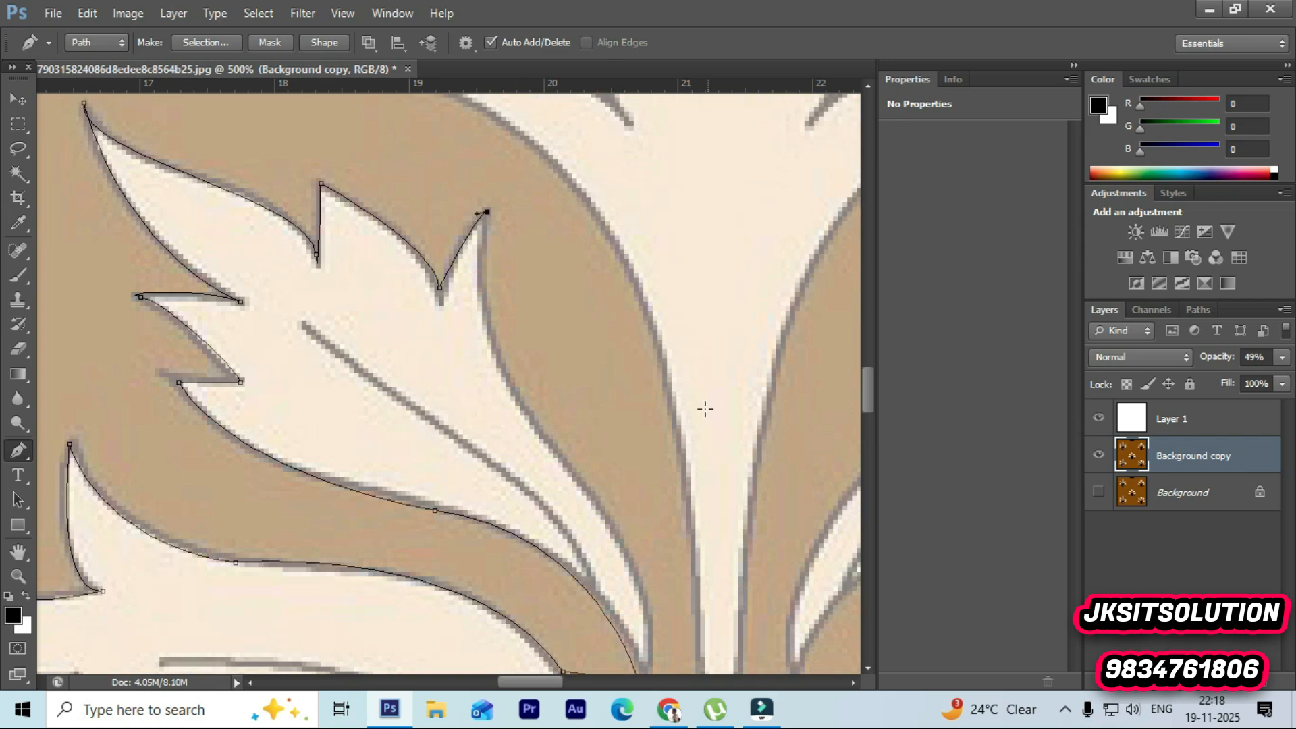
{"action": "left_click_drag", "start_coordinate": [506, 378], "coordinate": [544, 434]}
{"action": "left_click_drag", "start_coordinate": [589, 501], "coordinate": [648, 633]}
Step: Place a corner anchor where the band meets the grey body
{"action": "scroll", "coordinate": [631, 567], "scroll_direction": "down", "scroll_amount": 1}
{"action": "scroll", "coordinate": [645, 615], "scroll_direction": "down", "scroll_amount": 2}
{"action": "left_click", "coordinate": [641, 560]}
{"action": "key", "text": "ctrl+z"}
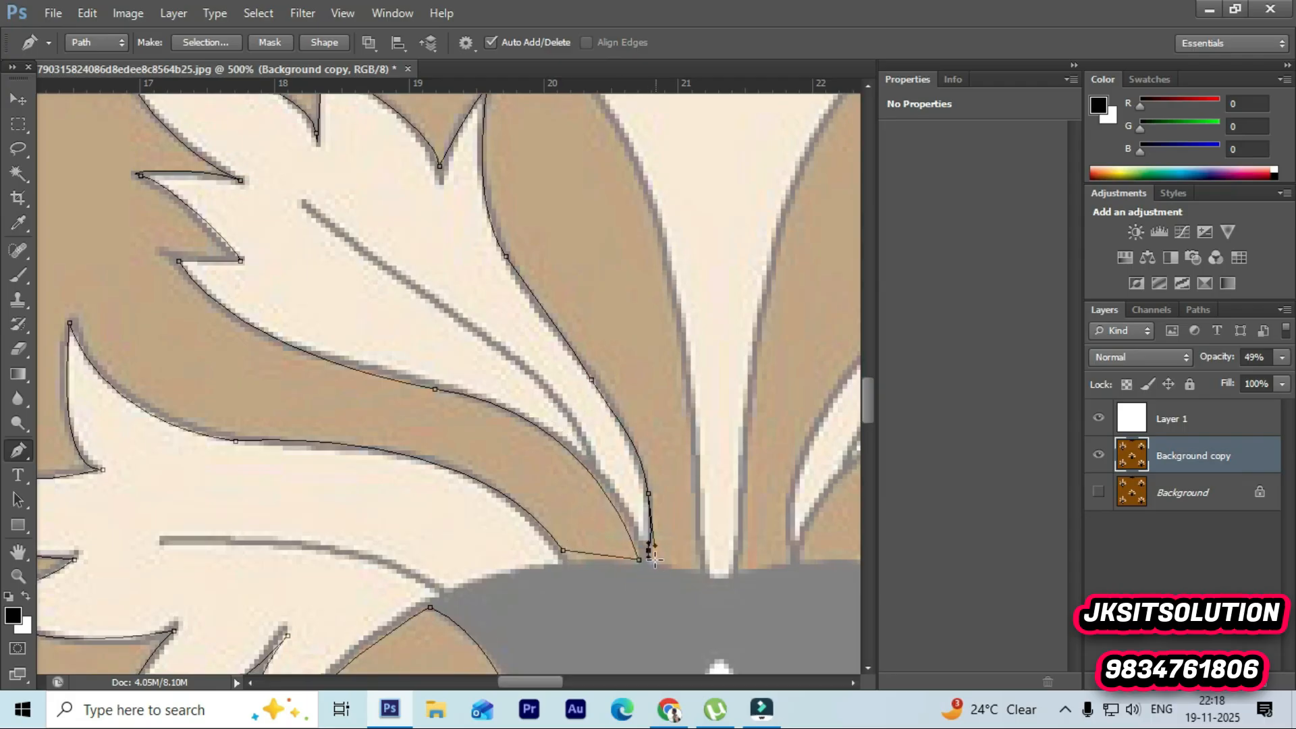
{"action": "left_click", "coordinate": [650, 559]}
Step: Curve back up the band's far edge and around the small cream leaf's tip to its notch
{"action": "scroll", "coordinate": [705, 570], "scroll_direction": "up", "scroll_amount": 3}
{"action": "left_click_drag", "start_coordinate": [658, 364], "coordinate": [513, 232]}
{"action": "scroll", "coordinate": [621, 278], "scroll_direction": "up", "scroll_amount": 2}
{"action": "left_click_drag", "start_coordinate": [412, 170], "coordinate": [369, 174]}
{"action": "left_click_drag", "start_coordinate": [525, 151], "coordinate": [571, 170]}
{"action": "left_click", "coordinate": [629, 213]}
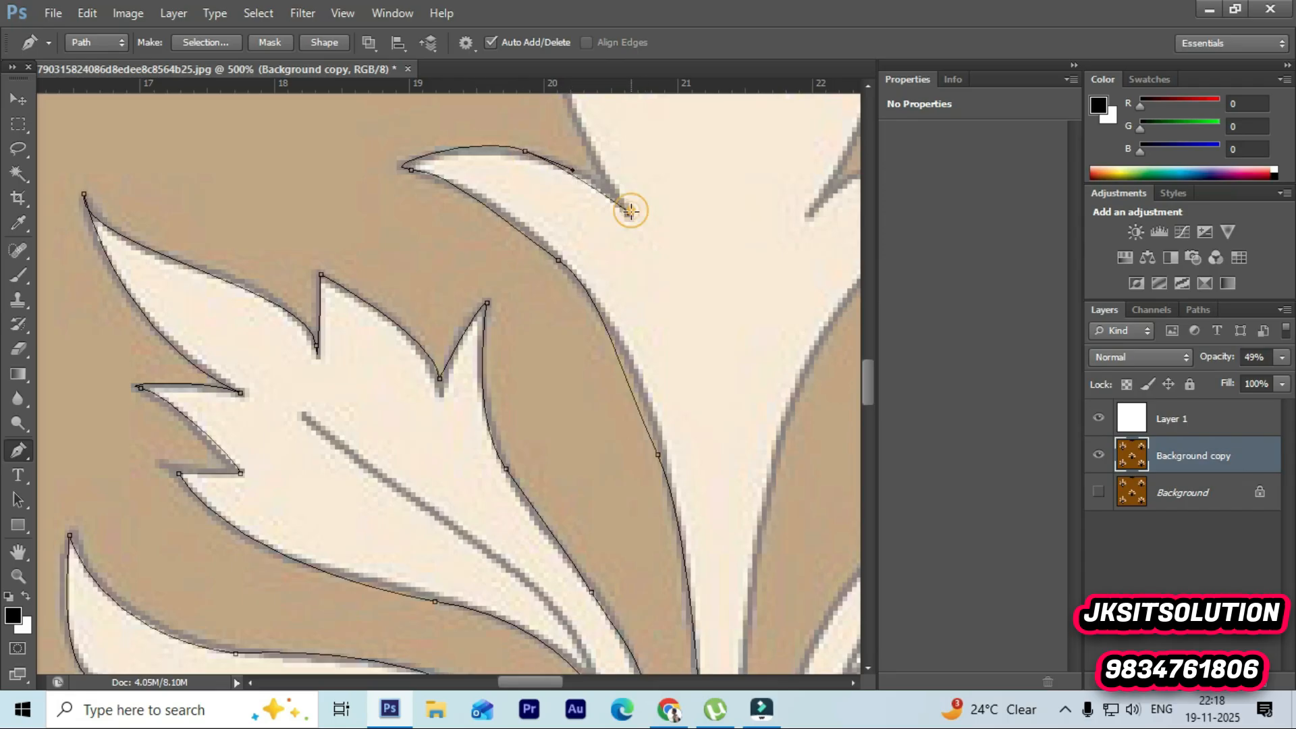
Step: Trace up to the next cream spike's tip and back down to its inner notch
{"action": "scroll", "coordinate": [635, 215], "scroll_direction": "up", "scroll_amount": 2}
{"action": "left_click", "coordinate": [567, 150]}
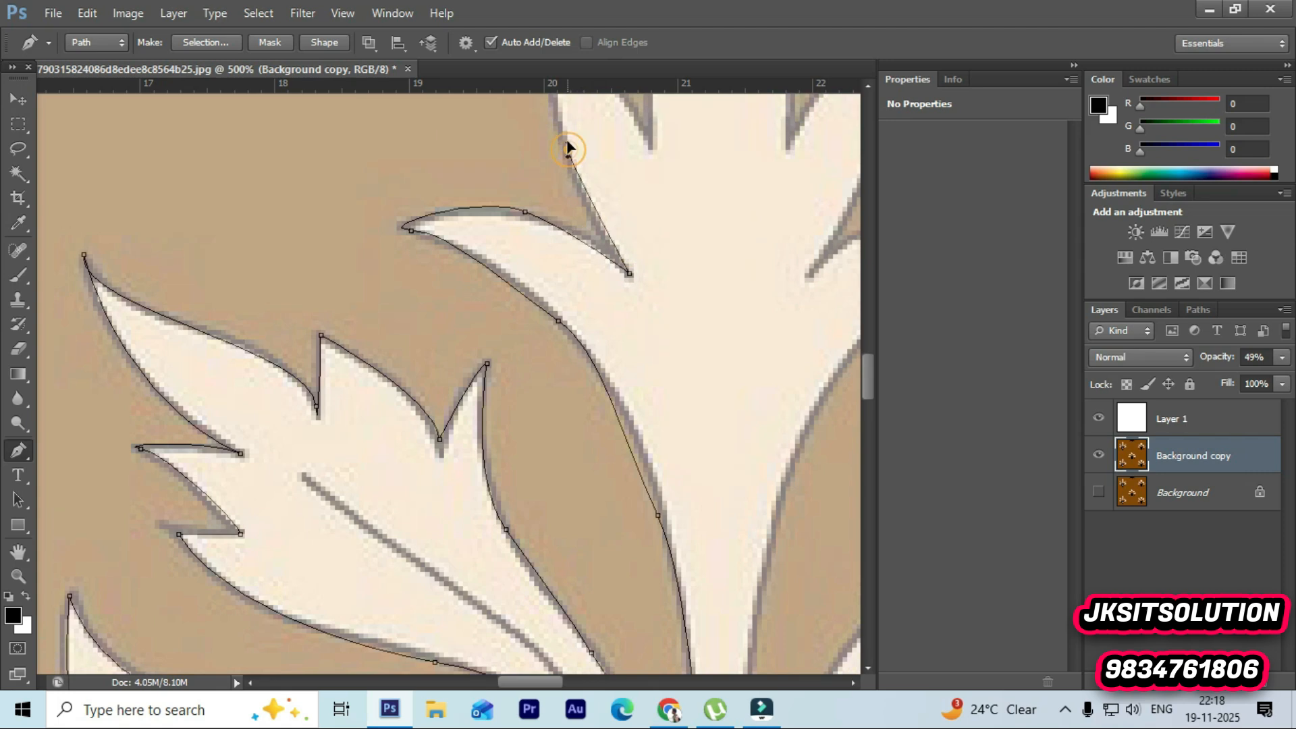
{"action": "scroll", "coordinate": [566, 145], "scroll_direction": "up", "scroll_amount": 6}
{"action": "left_click_drag", "start_coordinate": [534, 196], "coordinate": [526, 145]}
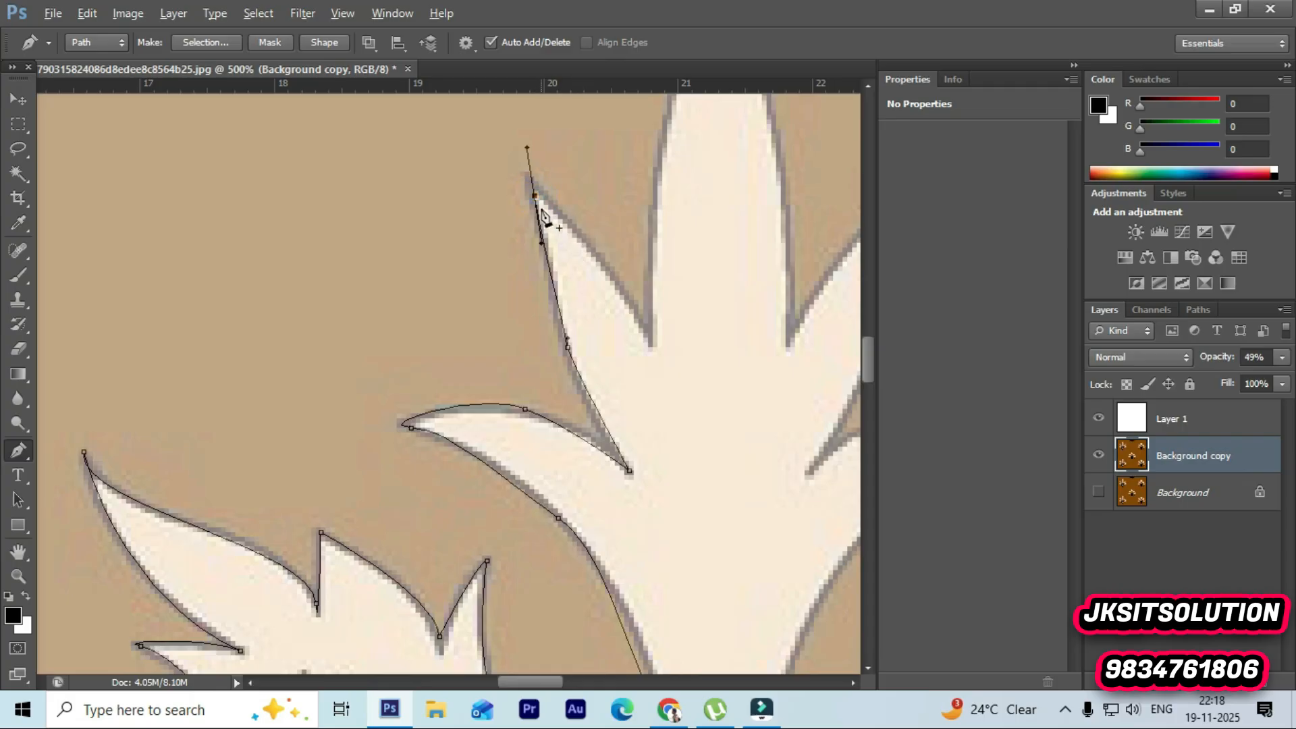
{"action": "left_click_drag", "start_coordinate": [650, 337], "coordinate": [666, 405]}
{"action": "left_click", "coordinate": [648, 338], "text": "alt"}
{"action": "scroll", "coordinate": [651, 338], "scroll_direction": "up", "scroll_amount": 5}
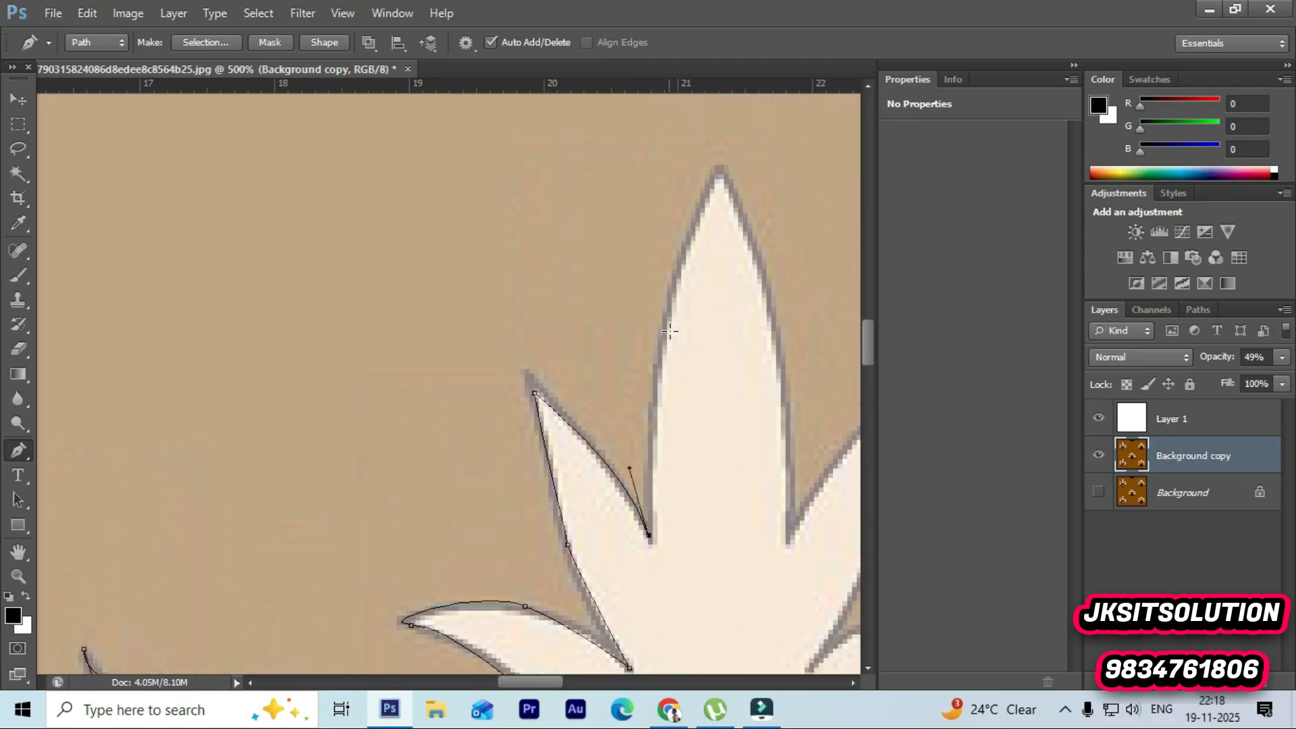
Step: Place a corner anchor at the tip of the tall central cream spike
{"action": "left_click_drag", "start_coordinate": [718, 176], "coordinate": [791, 105]}
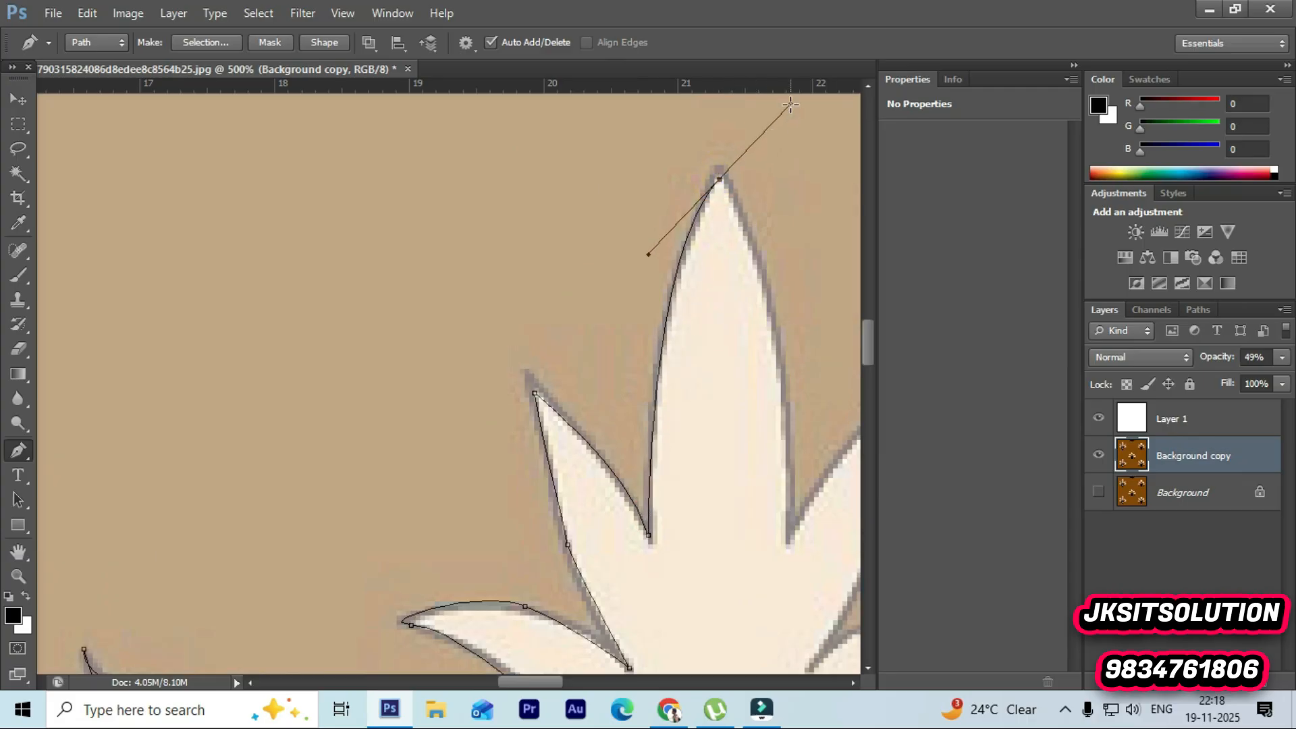
{"action": "left_click", "coordinate": [720, 179], "text": "alt"}
{"action": "left_click_drag", "start_coordinate": [793, 520], "coordinate": [778, 227]}
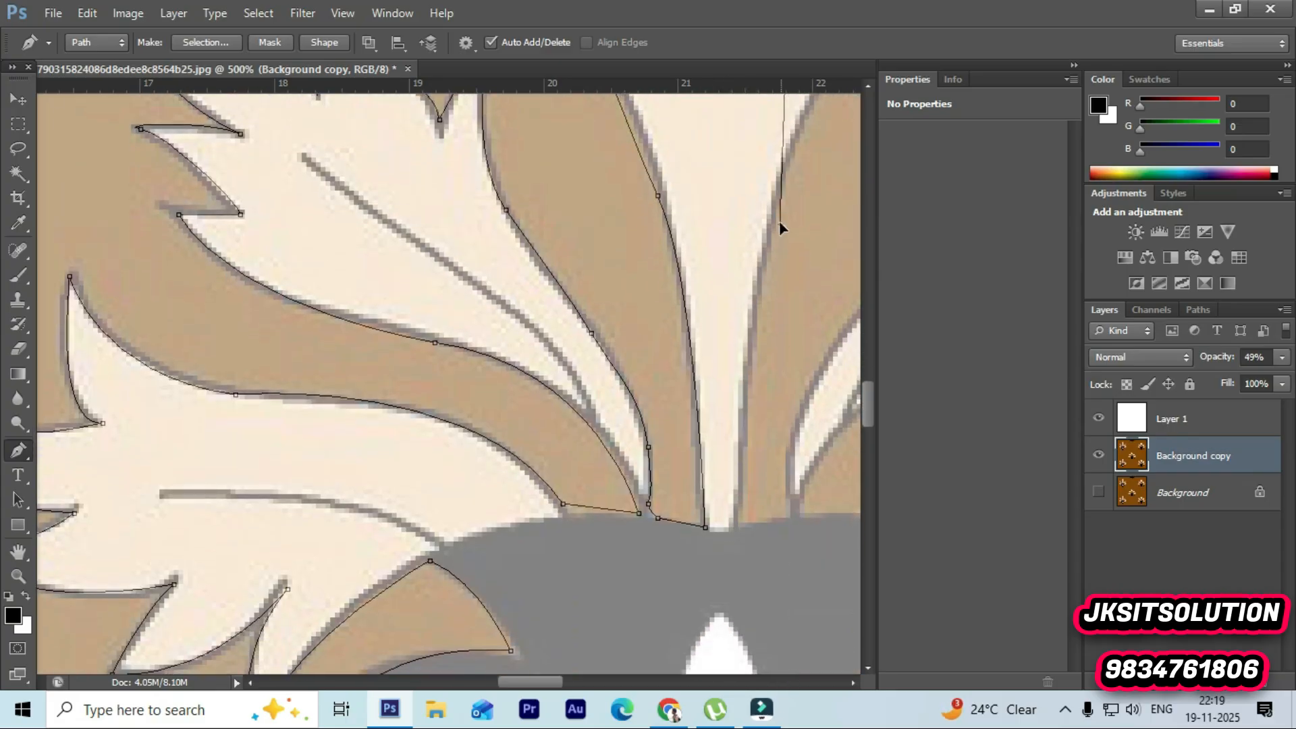
{"action": "scroll", "coordinate": [761, 317], "scroll_direction": "up", "scroll_amount": 10}
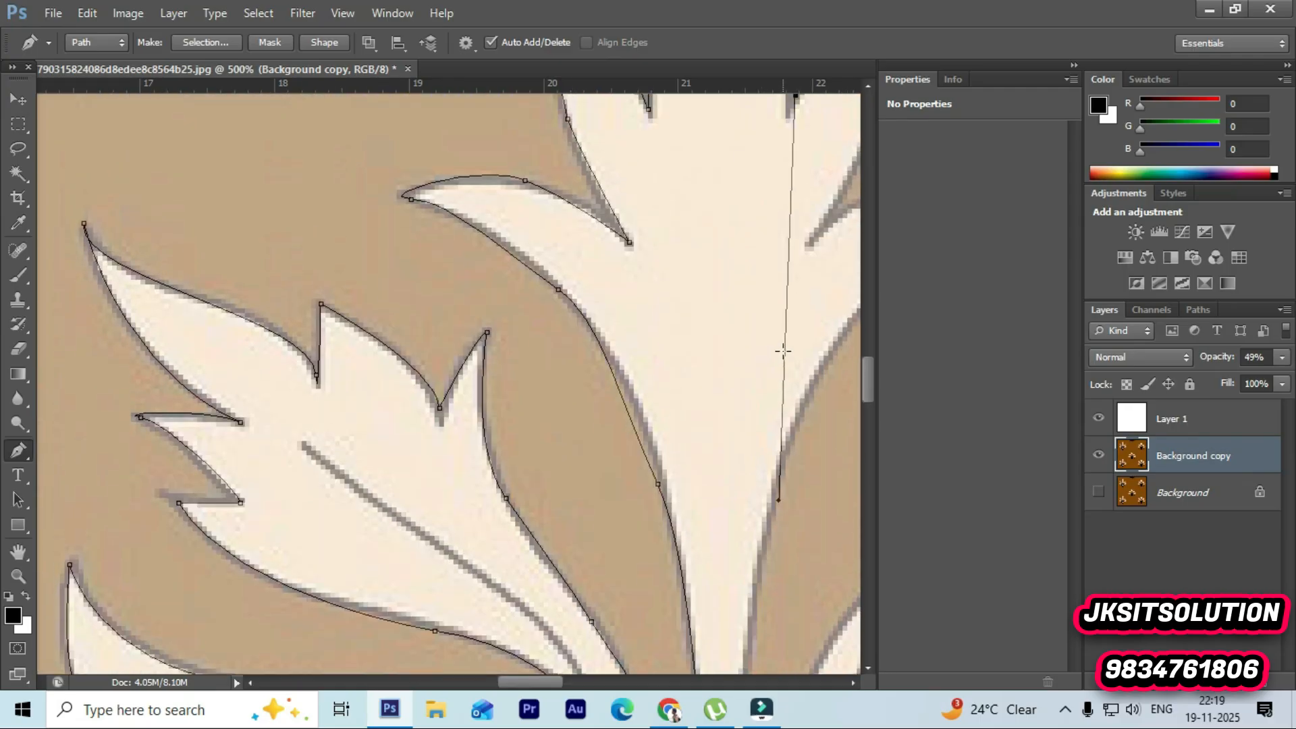
{"action": "scroll", "coordinate": [782, 350], "scroll_direction": "up", "scroll_amount": 1}
{"action": "key", "text": "ctrl+z"}
{"action": "scroll", "coordinate": [787, 347], "scroll_direction": "up", "scroll_amount": 3}
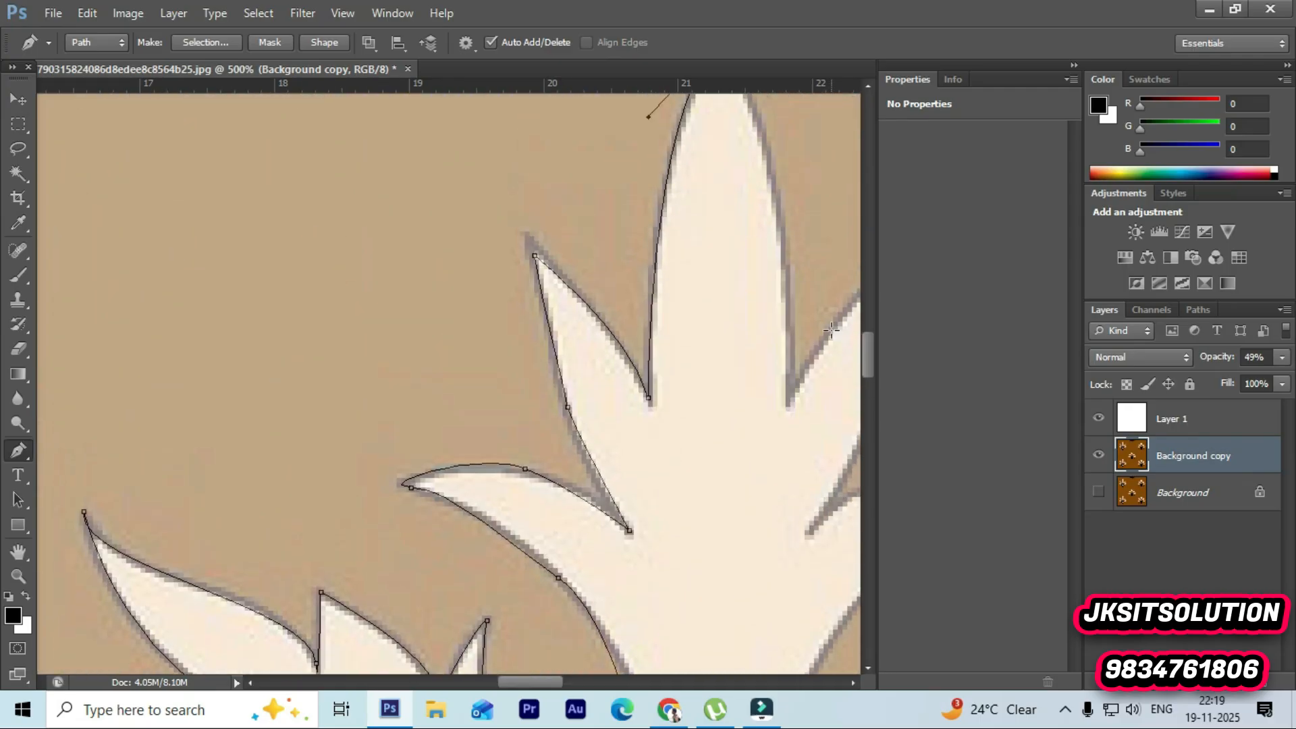
Step: Curve down the central spike's far edge and set a corner anchor at its notch
{"action": "left_click_drag", "start_coordinate": [781, 320], "coordinate": [805, 445]}
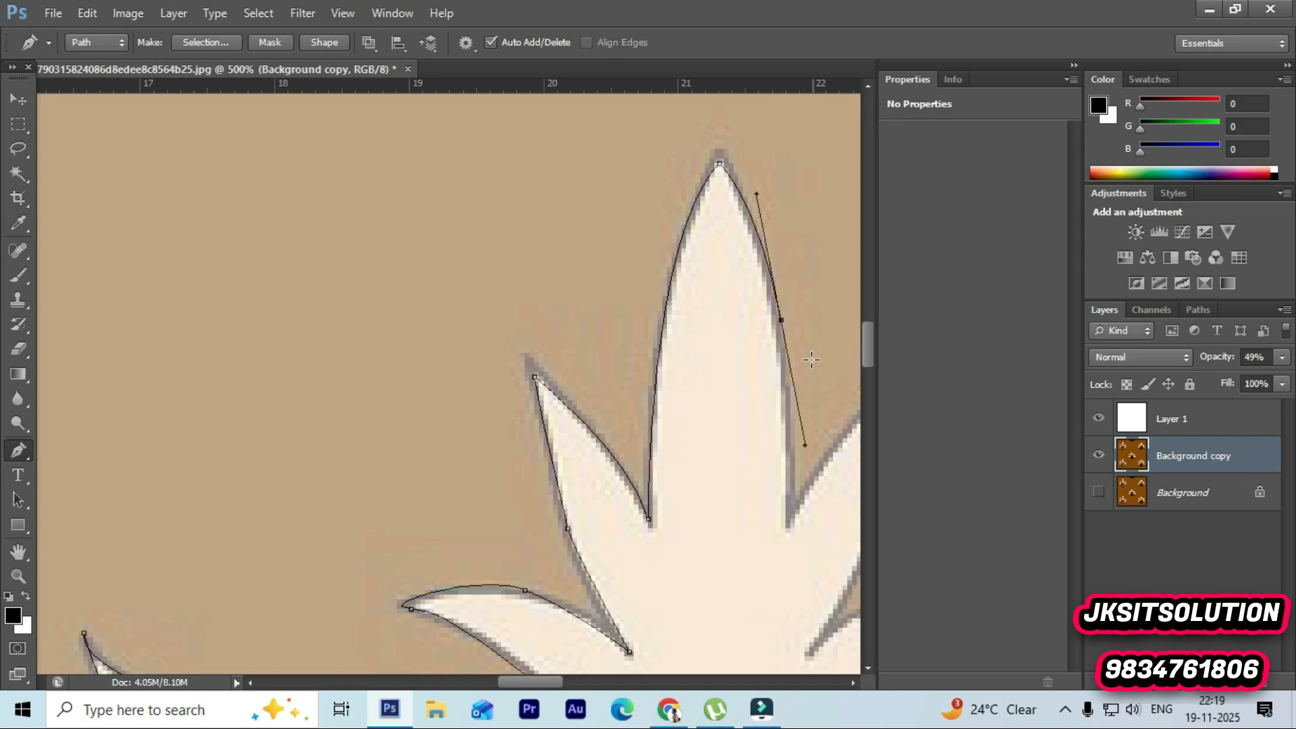
{"action": "left_click", "coordinate": [781, 320]}
{"action": "left_click_drag", "start_coordinate": [795, 494], "coordinate": [791, 534]}
{"action": "left_click", "coordinate": [794, 493]}
Step: Trace the right-hand spike up to its pointed tip and down to the notch beside the side leaf
{"action": "left_click_drag", "start_coordinate": [544, 682], "coordinate": [573, 679]}
{"action": "left_click_drag", "start_coordinate": [548, 373], "coordinate": [591, 349]}
{"action": "left_click", "coordinate": [551, 371]}
{"action": "scroll", "coordinate": [486, 458], "scroll_direction": "down", "scroll_amount": 5}
{"action": "left_click_drag", "start_coordinate": [467, 435], "coordinate": [413, 477]}
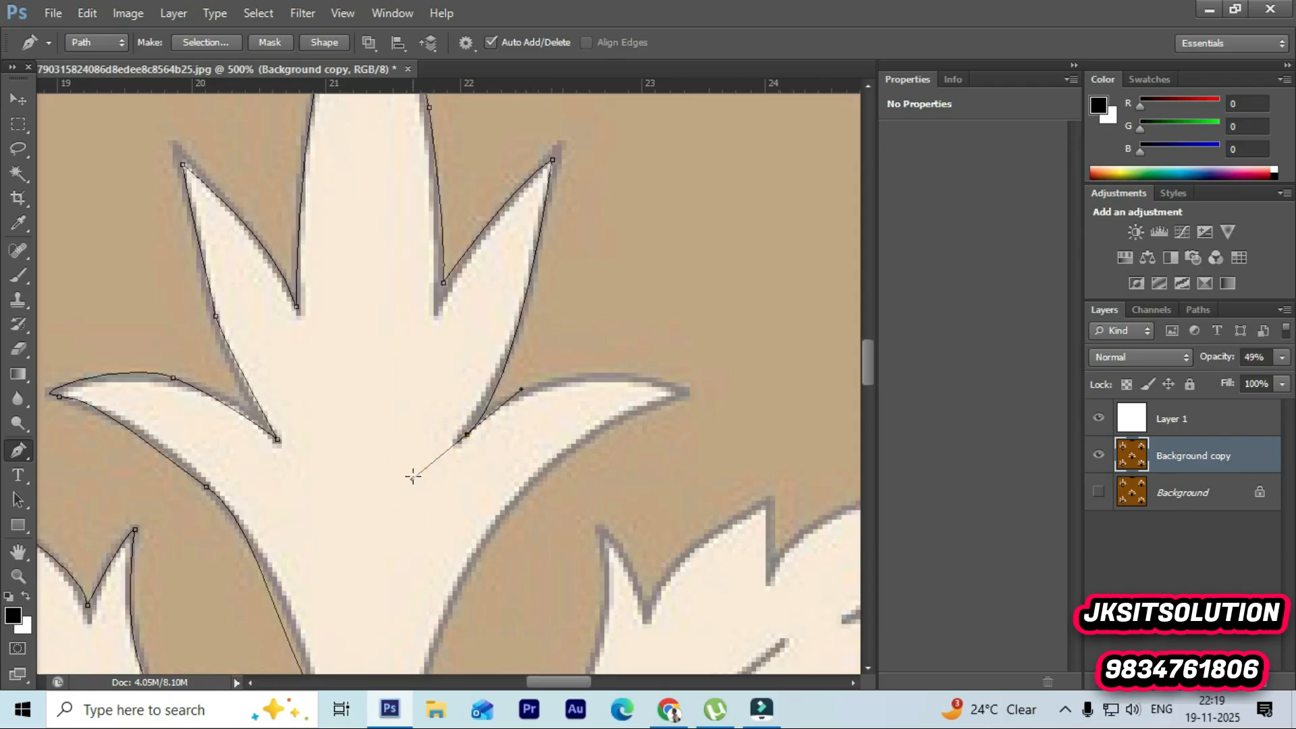
{"action": "left_click", "coordinate": [469, 433]}
Step: Add a smooth anchor at the side leaf's pointed tip and adjust its handle
{"action": "left_click_drag", "start_coordinate": [680, 388], "coordinate": [754, 442]}
{"action": "left_click_drag", "start_coordinate": [780, 428], "coordinate": [810, 426]}
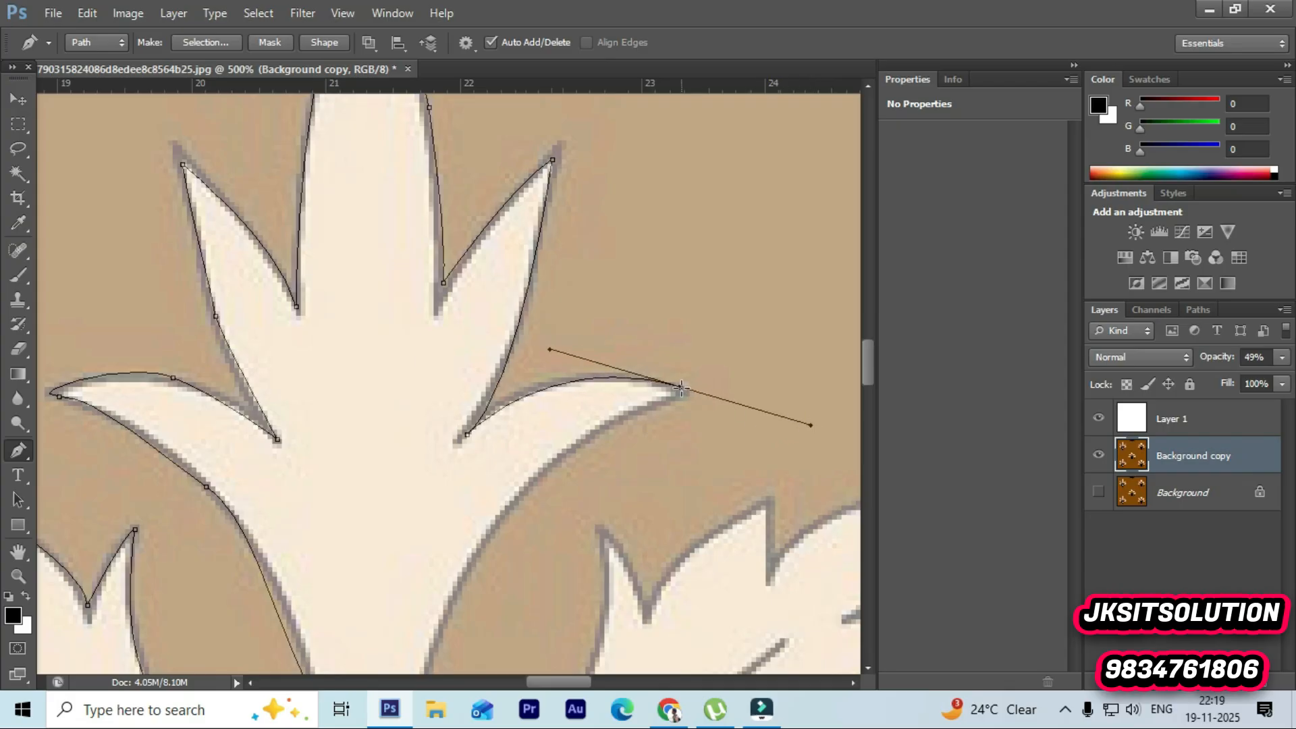
Step: Curve down the side leaf's inner edge along the band to where it meets the grey body
{"action": "scroll", "coordinate": [680, 386], "scroll_direction": "down", "scroll_amount": 5}
{"action": "left_click_drag", "start_coordinate": [491, 365], "coordinate": [451, 448]}
{"action": "scroll", "coordinate": [493, 367], "scroll_direction": "down", "scroll_amount": 5}
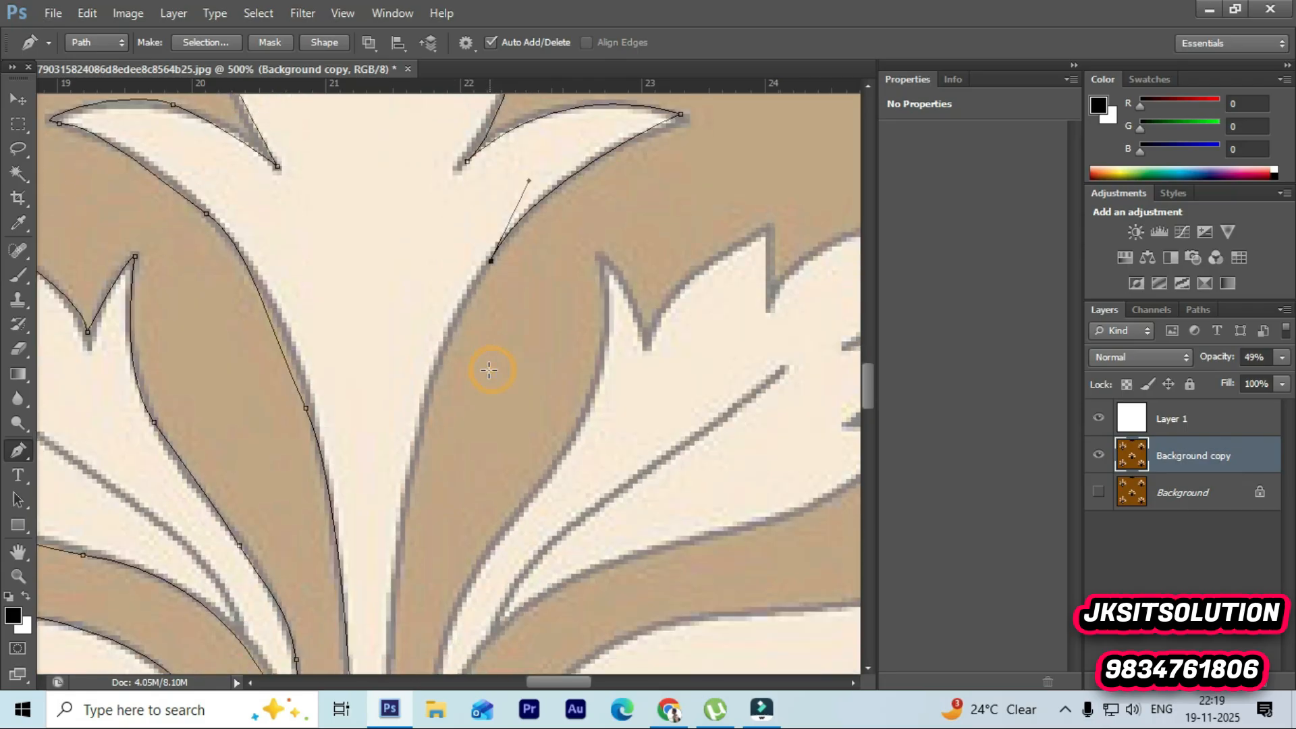
{"action": "left_click_drag", "start_coordinate": [412, 399], "coordinate": [416, 480]}
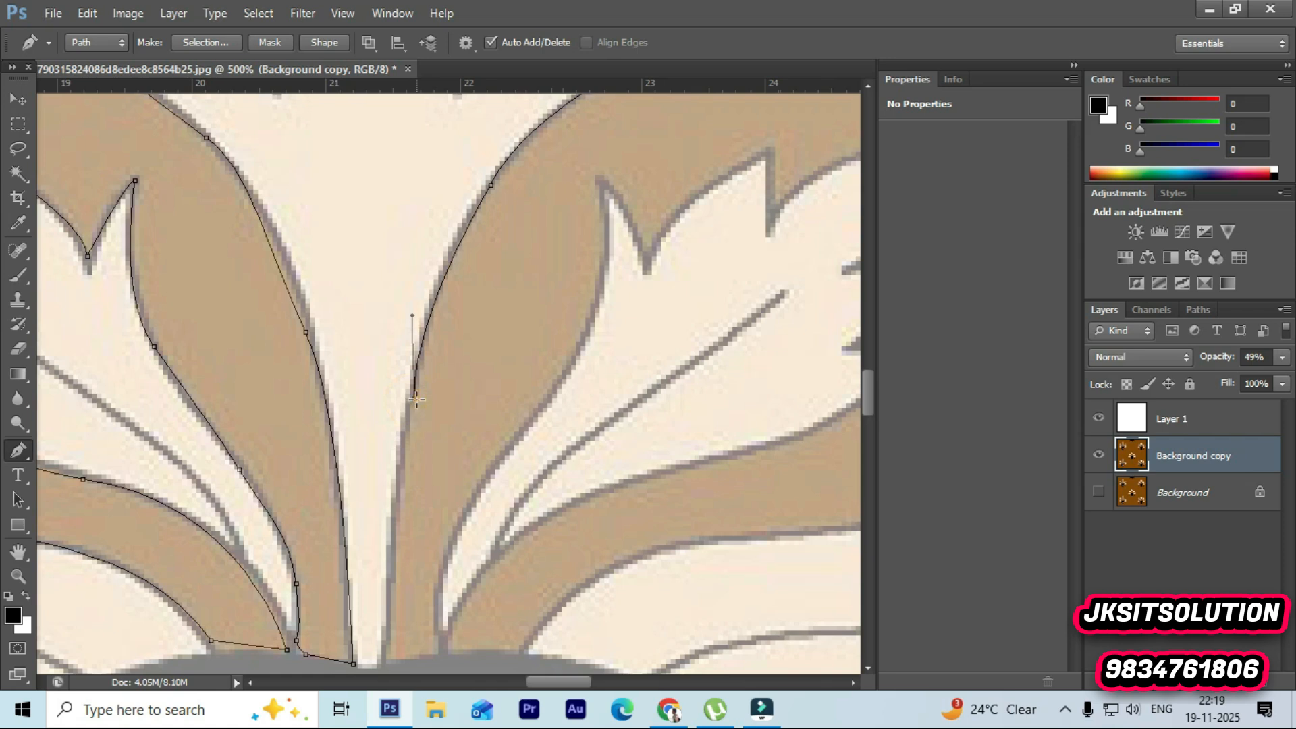
{"action": "scroll", "coordinate": [413, 432], "scroll_direction": "down", "scroll_amount": 5}
{"action": "mouse_move", "coordinate": [390, 477]}
{"action": "left_mouse_down"}
{"action": "mouse_move", "coordinate": [405, 514]}
{"action": "mouse_move", "coordinate": [437, 469]}
{"action": "mouse_move", "coordinate": [457, 339]}
{"action": "mouse_move", "coordinate": [444, 321]}
{"action": "left_mouse_up"}
{"action": "left_click", "coordinate": [391, 476]}
Step: Curve up the band's far edge around the small leaf's tip and notch to the next spike
{"action": "scroll", "coordinate": [515, 277], "scroll_direction": "up", "scroll_amount": 1}
{"action": "left_click_drag", "start_coordinate": [539, 271], "coordinate": [548, 261]}
{"action": "mouse_move", "coordinate": [589, 178]}
{"action": "left_mouse_down"}
{"action": "mouse_move", "coordinate": [590, 163]}
{"action": "mouse_move", "coordinate": [595, 178]}
{"action": "left_mouse_up"}
{"action": "scroll", "coordinate": [591, 169], "scroll_direction": "up", "scroll_amount": 3}
{"action": "left_click_drag", "start_coordinate": [646, 270], "coordinate": [654, 293]}
{"action": "left_click_drag", "start_coordinate": [766, 166], "coordinate": [294, 367]}
{"action": "left_click", "coordinate": [205, 425], "text": "ctrl"}
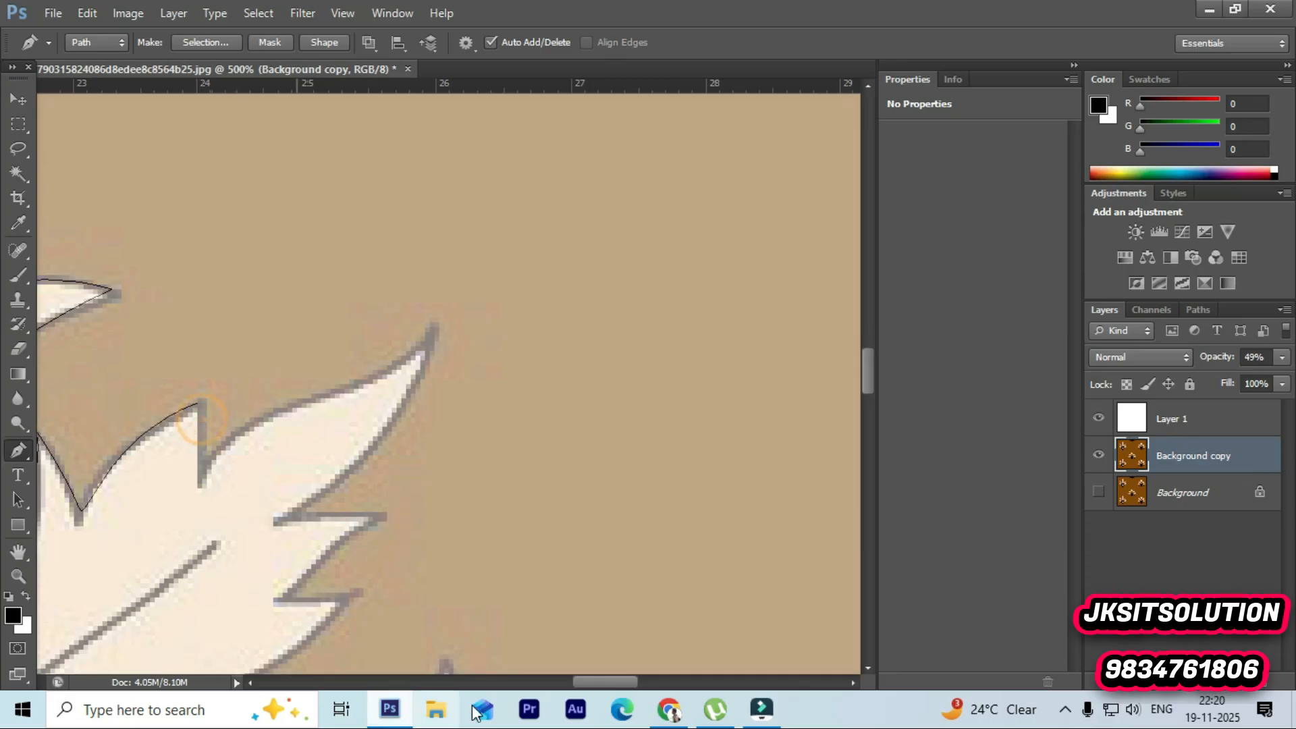
Step: Add a corner at the notch below the spike and curve up to the right leaf's pointed tip
{"action": "left_click_drag", "start_coordinate": [598, 680], "coordinate": [565, 682]}
{"action": "scroll", "coordinate": [626, 531], "scroll_direction": "down", "scroll_amount": 1}
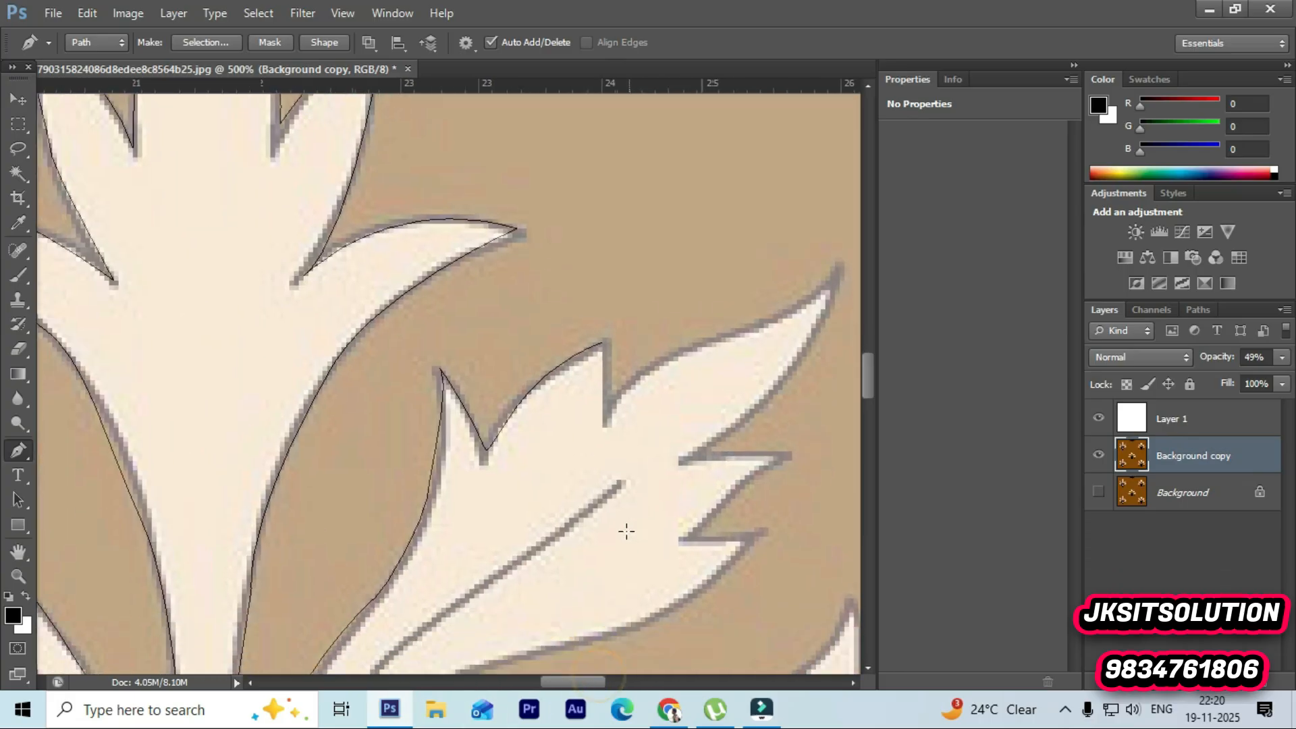
{"action": "left_click", "coordinate": [605, 340]}
{"action": "left_click", "coordinate": [603, 422]}
{"action": "key", "text": "ctrl+z"}
{"action": "left_click", "coordinate": [603, 343]}
{"action": "left_click", "coordinate": [602, 404]}
{"action": "left_click_drag", "start_coordinate": [712, 339], "coordinate": [764, 333]}
{"action": "left_click_drag", "start_coordinate": [834, 279], "coordinate": [837, 268]}
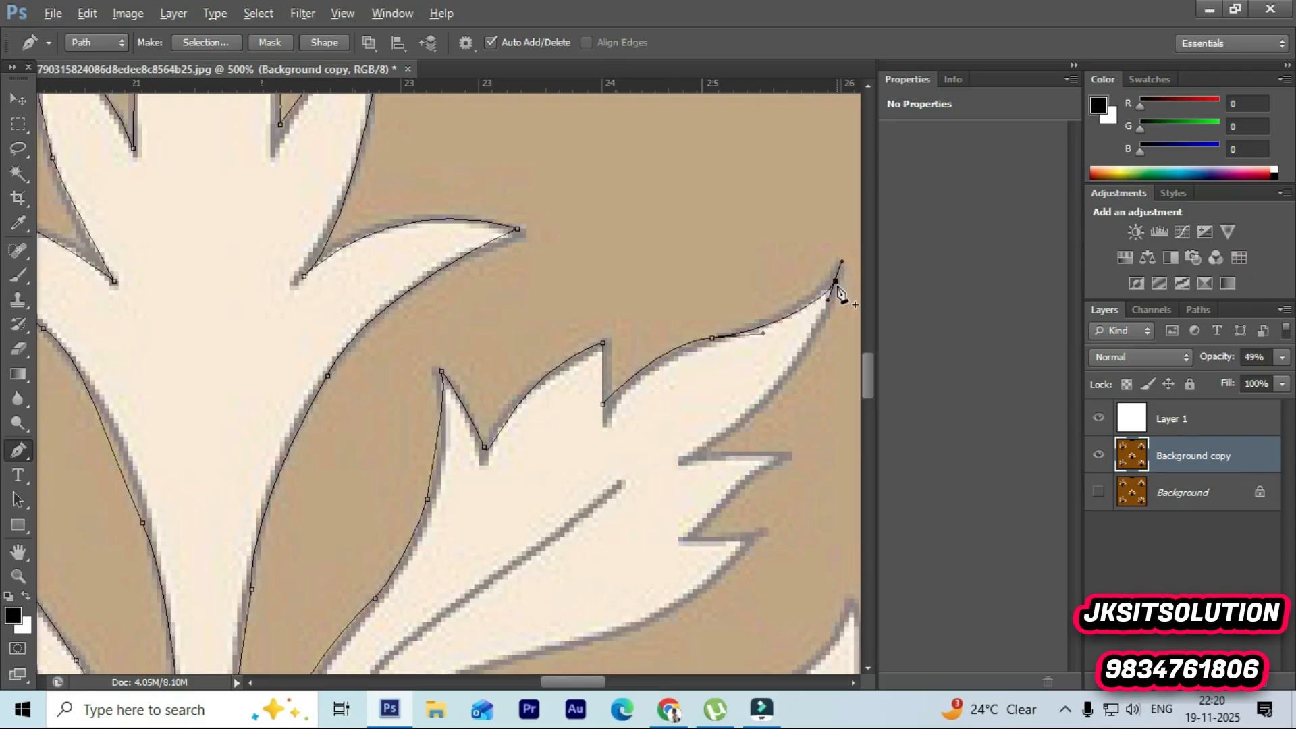
{"action": "left_click", "coordinate": [835, 280]}
Step: Trace the zigzag points on the right leaf's lower edge with corner anchors
{"action": "left_click_drag", "start_coordinate": [698, 456], "coordinate": [602, 499]}
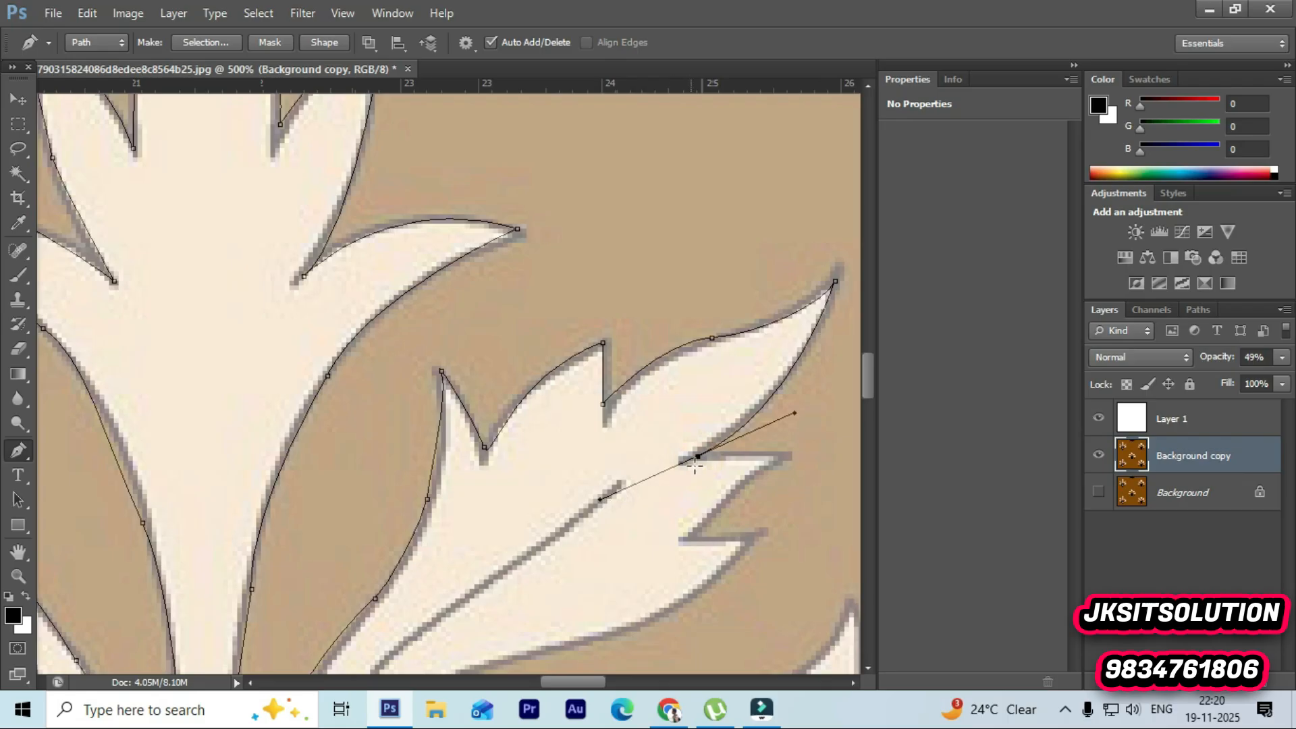
{"action": "left_click", "coordinate": [697, 457]}
{"action": "left_click", "coordinate": [788, 452]}
{"action": "scroll", "coordinate": [789, 464], "scroll_direction": "down", "scroll_amount": 1}
{"action": "scroll", "coordinate": [790, 463], "scroll_direction": "down", "scroll_amount": 1}
{"action": "mouse_move", "coordinate": [693, 457]}
{"action": "left_mouse_down"}
{"action": "mouse_move", "coordinate": [686, 467]}
{"action": "mouse_move", "coordinate": [694, 456]}
{"action": "left_mouse_up"}
{"action": "left_click", "coordinate": [763, 466]}
{"action": "scroll", "coordinate": [758, 463], "scroll_direction": "down", "scroll_amount": 2}
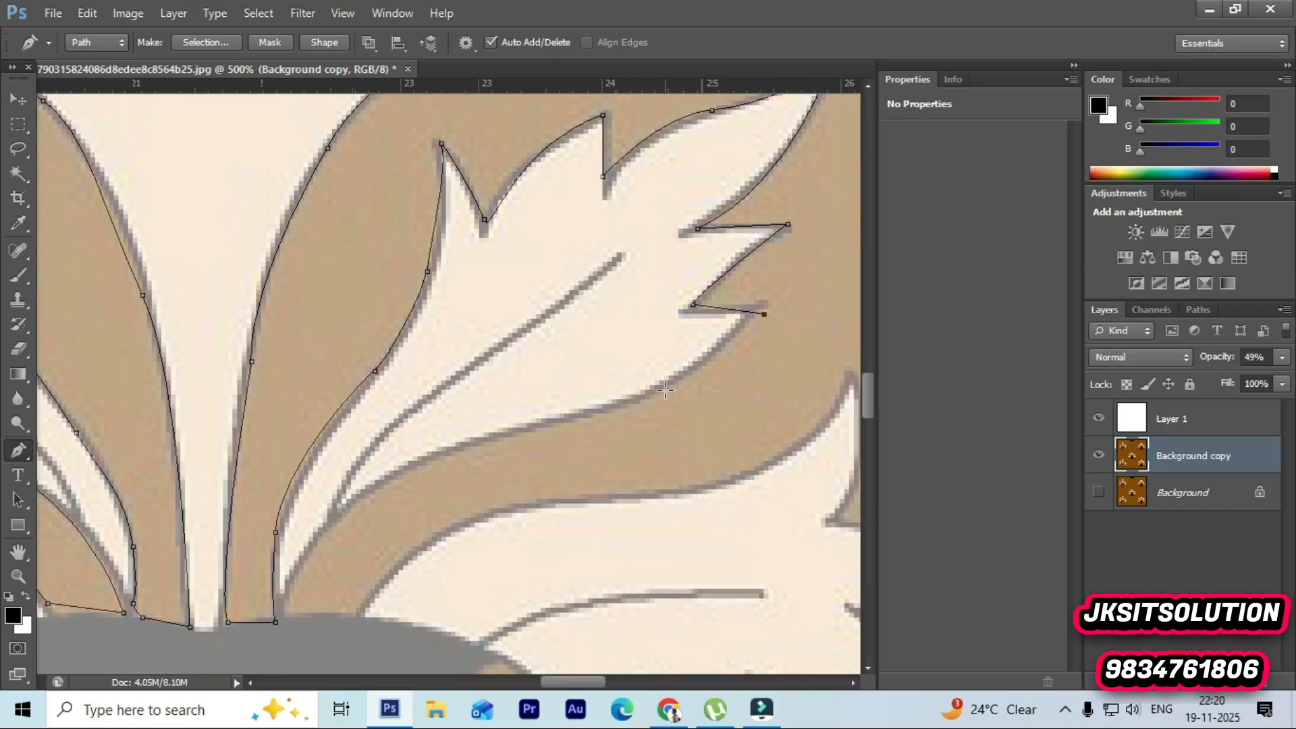
Step: Curve down the leaf's long lower edge and the band to the grey body
{"action": "left_click_drag", "start_coordinate": [631, 405], "coordinate": [629, 403]}
{"action": "left_click_drag", "start_coordinate": [537, 431], "coordinate": [485, 430]}
{"action": "key", "text": "ctrl+z"}
{"action": "left_click_drag", "start_coordinate": [370, 486], "coordinate": [365, 492]}
{"action": "scroll", "coordinate": [337, 472], "scroll_direction": "down", "scroll_amount": 2}
{"action": "left_click", "coordinate": [319, 469]}
{"action": "left_click", "coordinate": [295, 502]}
{"action": "left_click", "coordinate": [295, 540]}
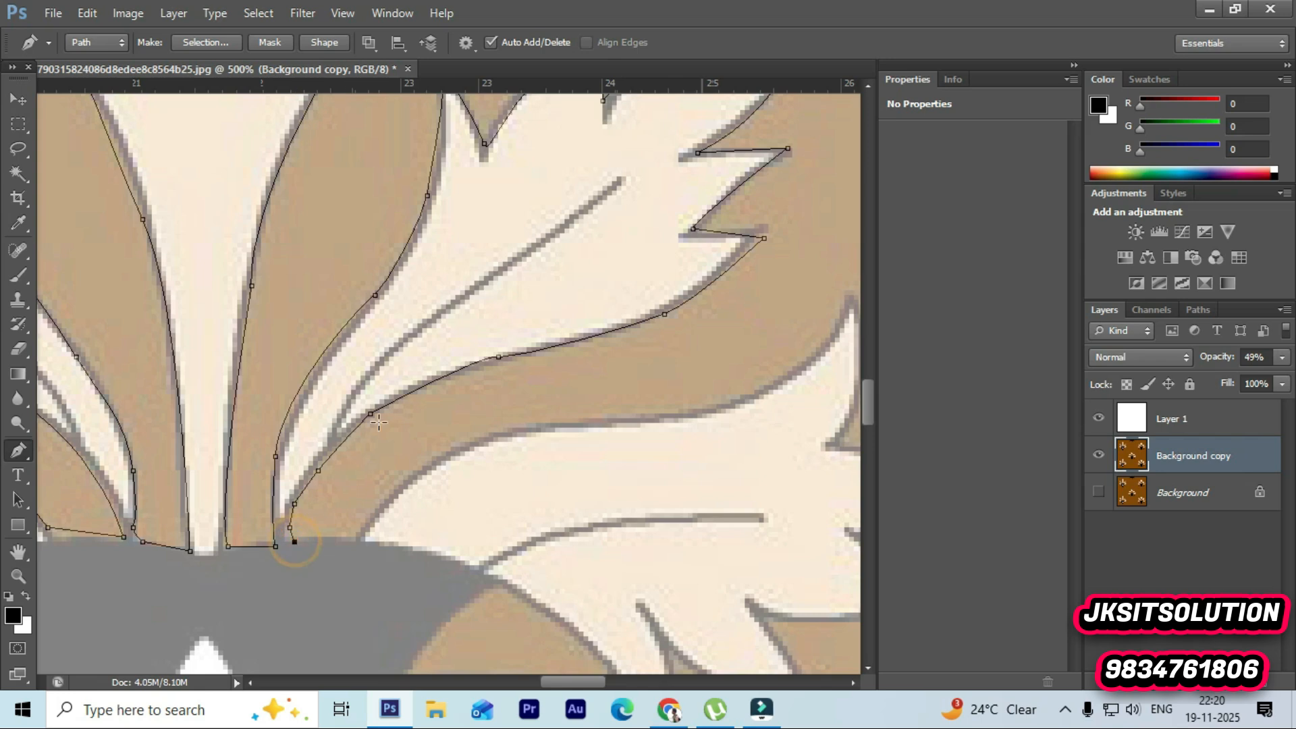
Step: Follow the grey body's edge and trace up the outer leaf's spike to its tip and notch
{"action": "scroll", "coordinate": [443, 510], "scroll_direction": "up", "scroll_amount": 1}
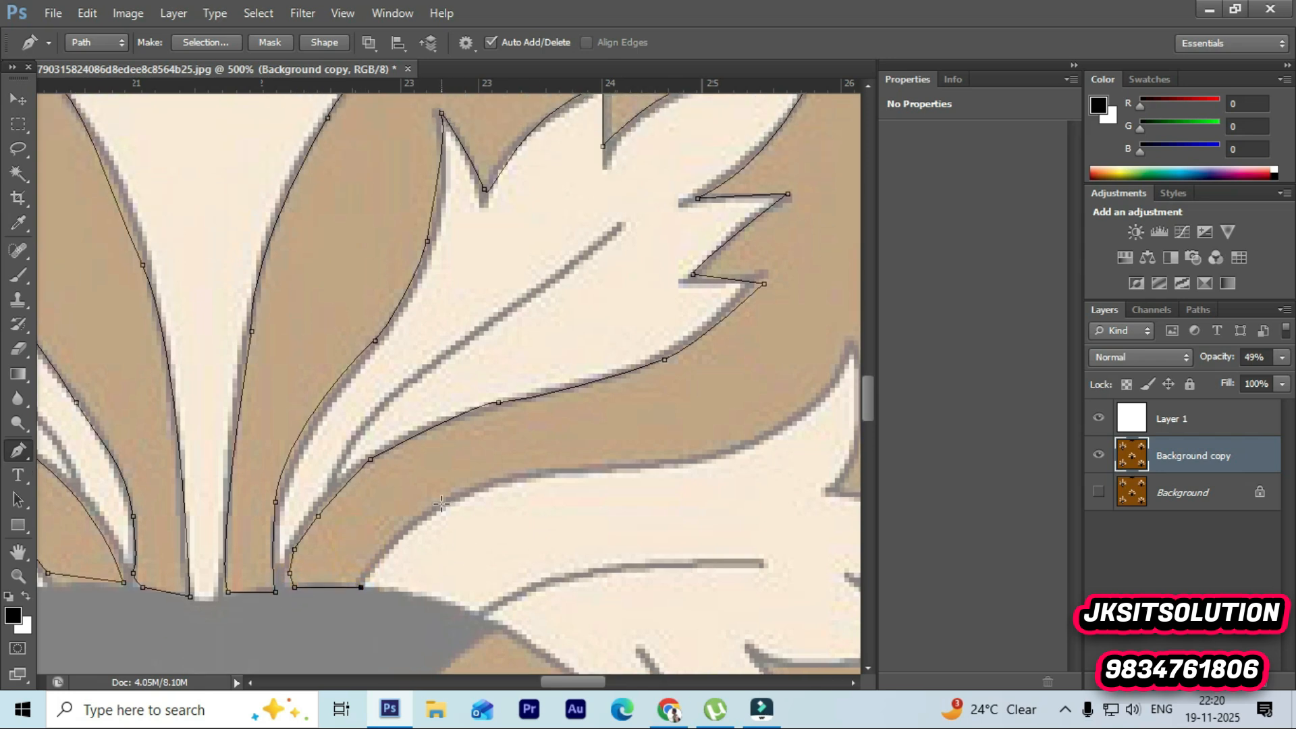
{"action": "left_click_drag", "start_coordinate": [592, 474], "coordinate": [772, 473]}
{"action": "left_click", "coordinate": [594, 472], "text": "alt"}
{"action": "scroll", "coordinate": [605, 366], "scroll_direction": "right", "scroll_amount": 5}
{"action": "left_click_drag", "start_coordinate": [571, 350], "coordinate": [599, 224]}
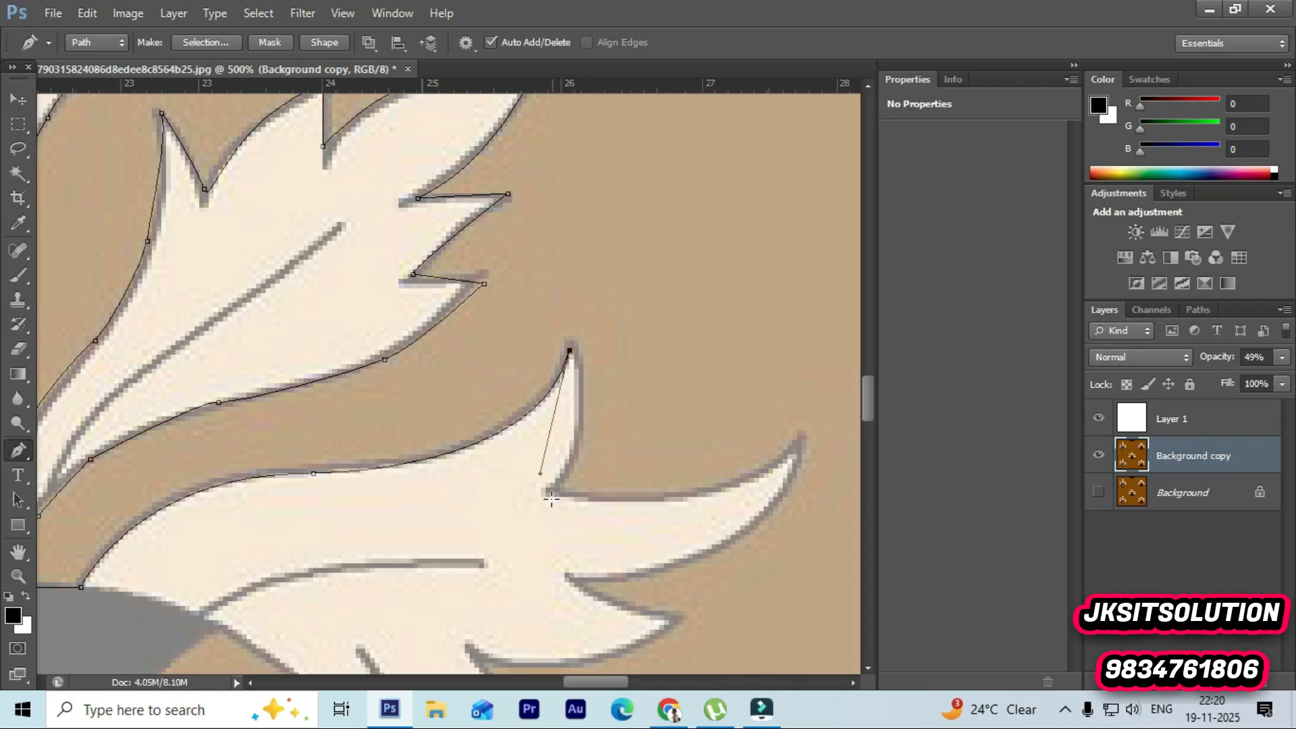
{"action": "left_click_drag", "start_coordinate": [560, 493], "coordinate": [517, 554]}
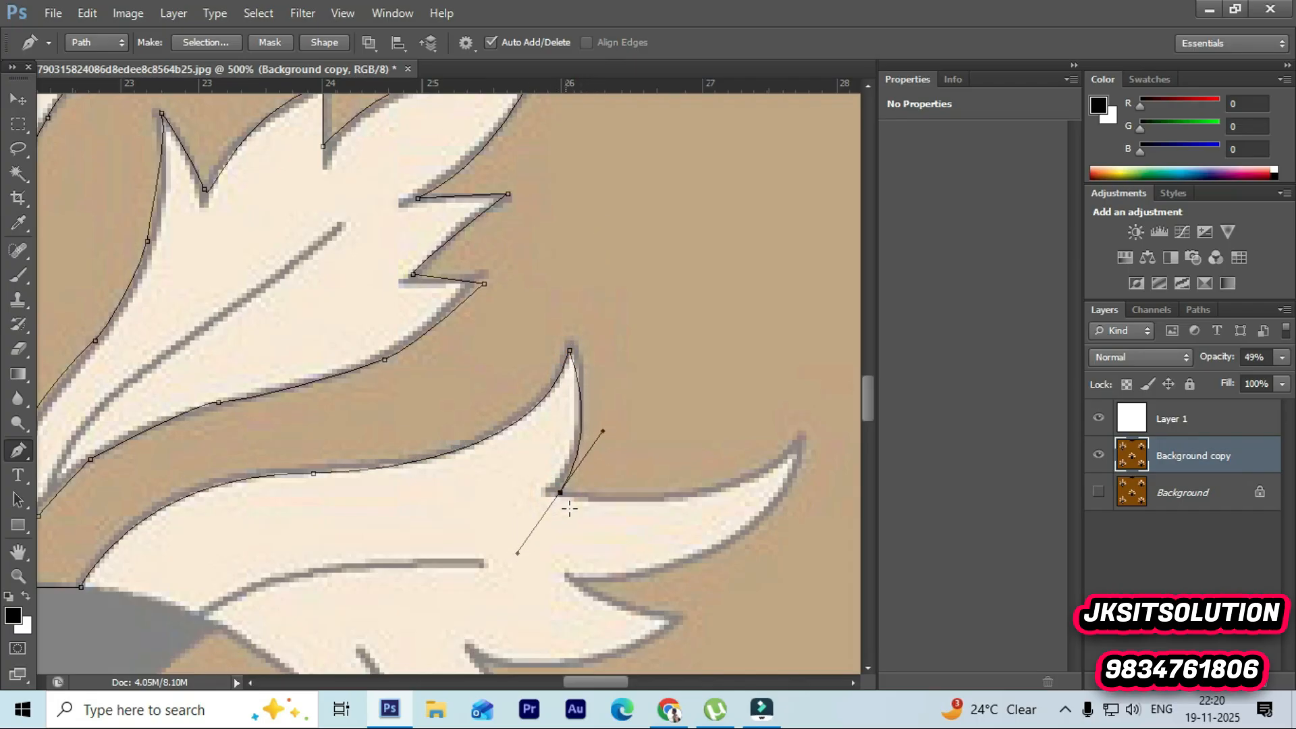
{"action": "left_click", "coordinate": [560, 493], "text": "alt"}
Step: Trace around the outer leaf's long tip and the next small point with corner anchors
{"action": "left_click_drag", "start_coordinate": [802, 449], "coordinate": [817, 395]}
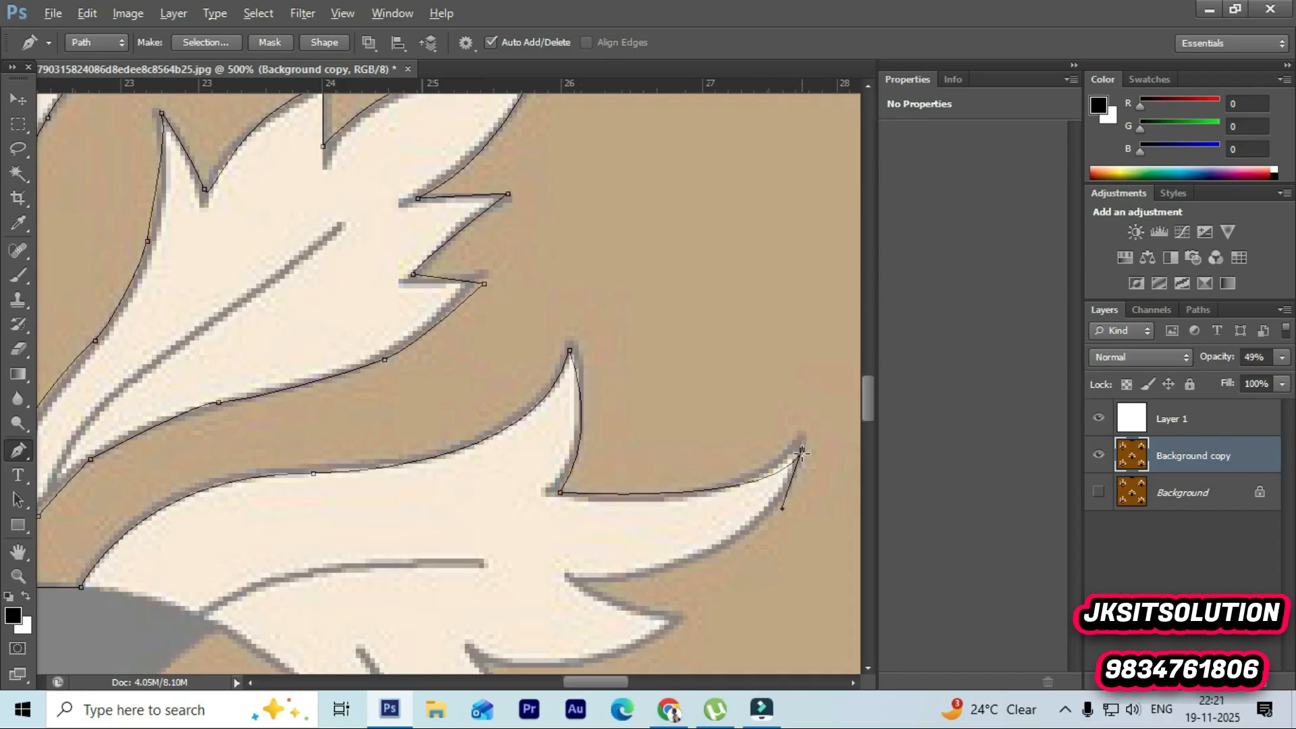
{"action": "left_click", "coordinate": [801, 449], "text": "alt"}
{"action": "scroll", "coordinate": [800, 451], "scroll_direction": "down", "scroll_amount": 3}
{"action": "left_click_drag", "start_coordinate": [571, 445], "coordinate": [348, 451]}
{"action": "left_click", "coordinate": [570, 445], "text": "alt"}
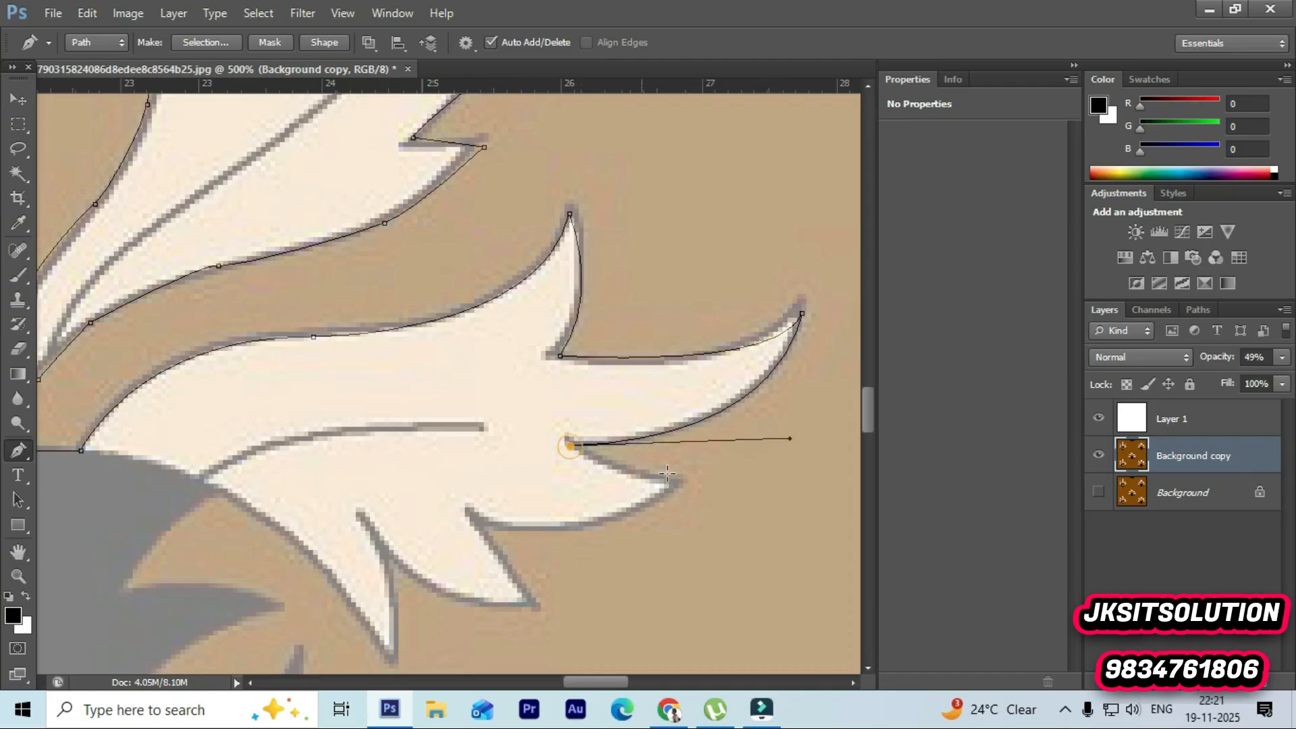
{"action": "left_click_drag", "start_coordinate": [678, 492], "coordinate": [679, 508]}
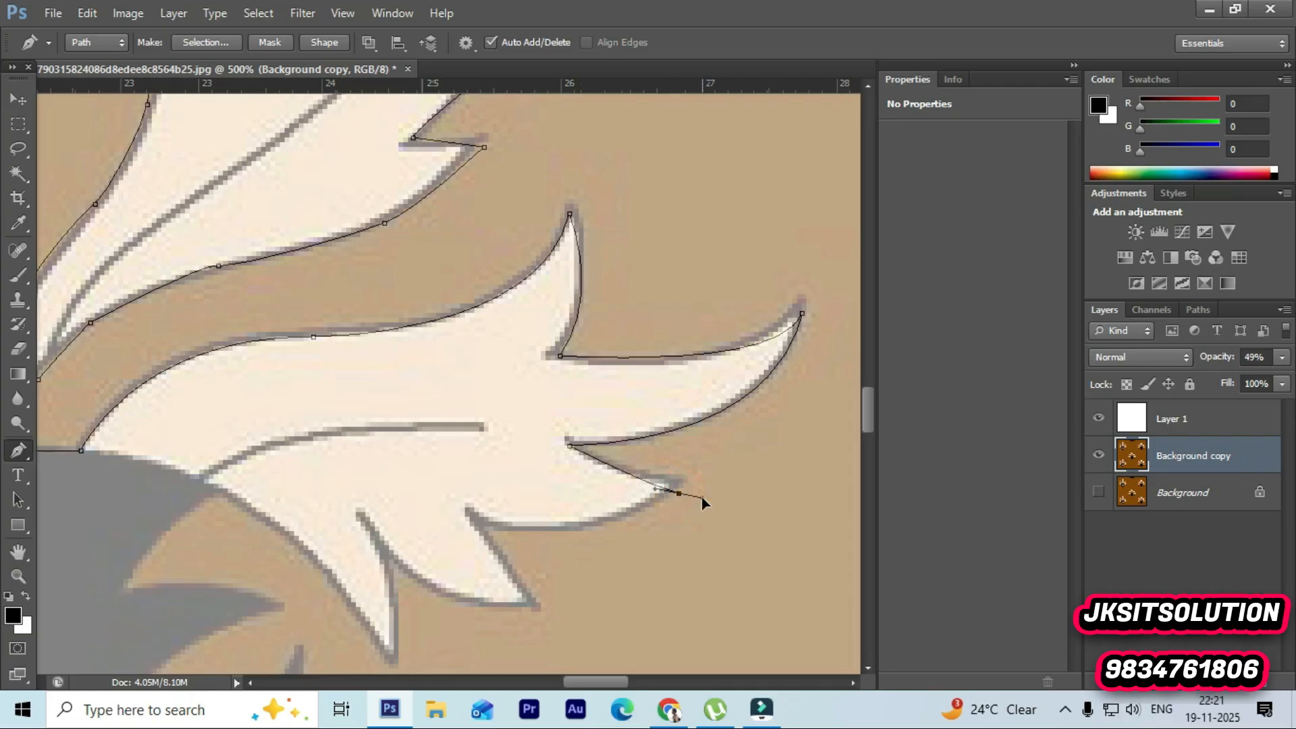
{"action": "left_click", "coordinate": [678, 493], "text": "alt"}
Step: Trace down and around the outer leaf's two lower spikes with corner anchors
{"action": "left_click_drag", "start_coordinate": [470, 516], "coordinate": [428, 475]}
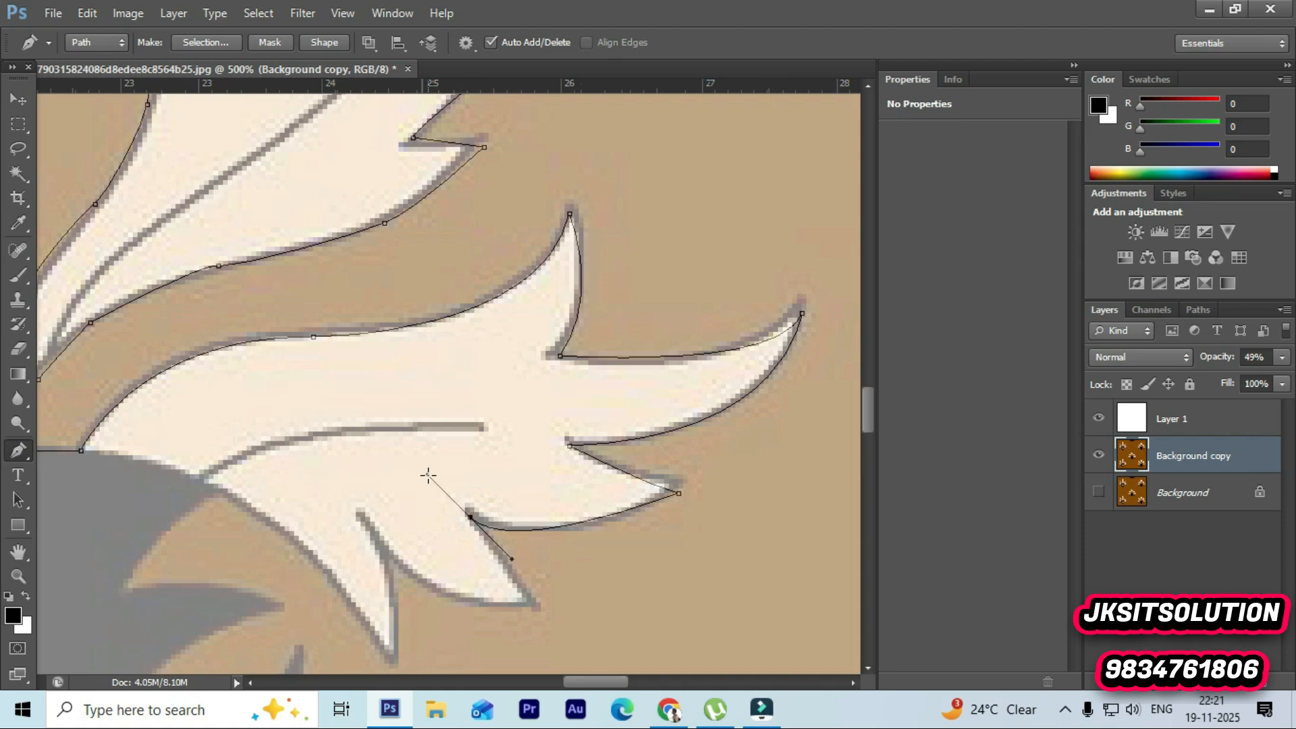
{"action": "left_click", "coordinate": [470, 520], "text": "alt"}
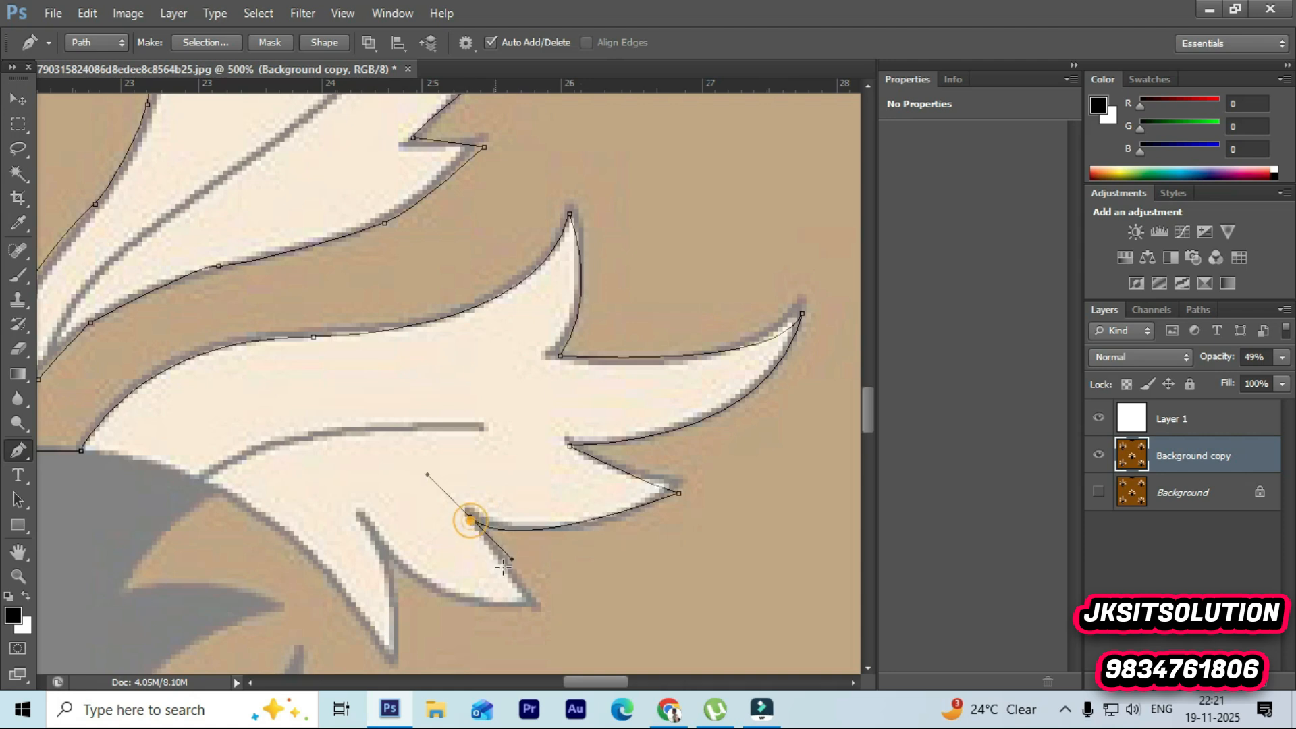
{"action": "left_click", "coordinate": [470, 517], "text": "alt"}
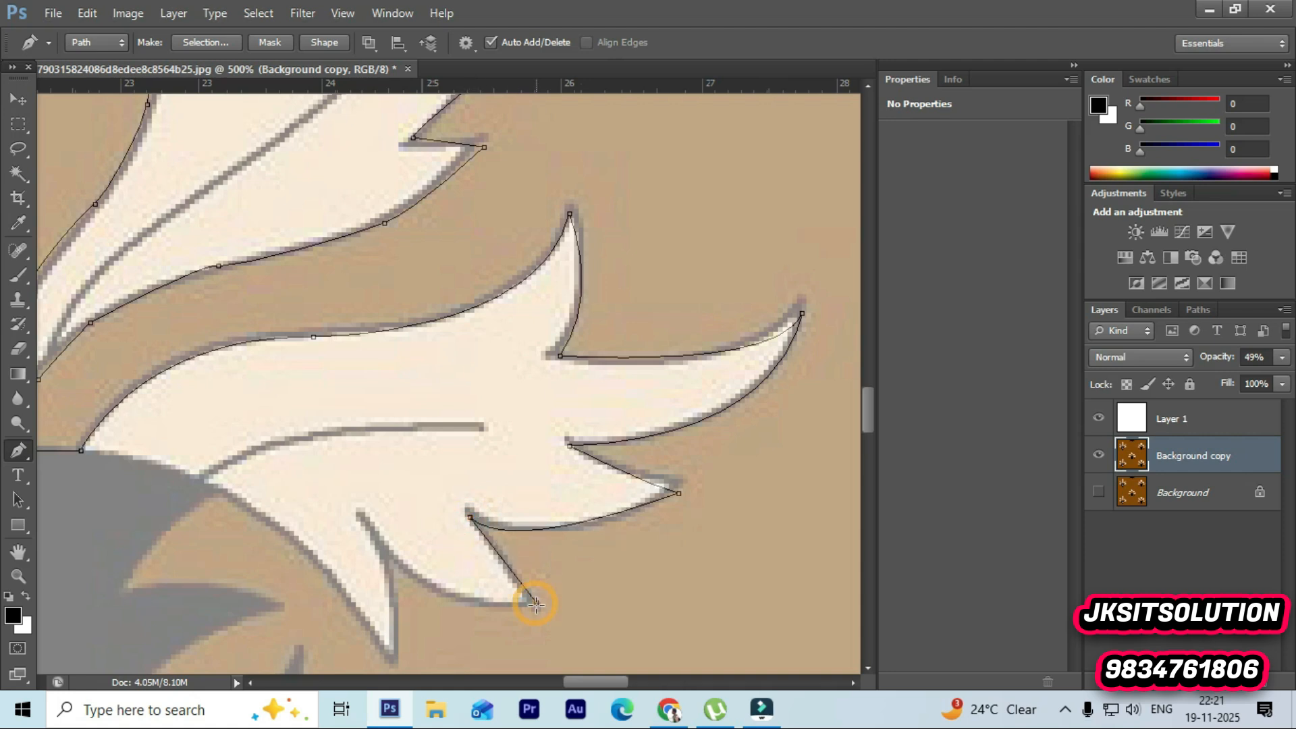
{"action": "left_click_drag", "start_coordinate": [370, 525], "coordinate": [334, 449]}
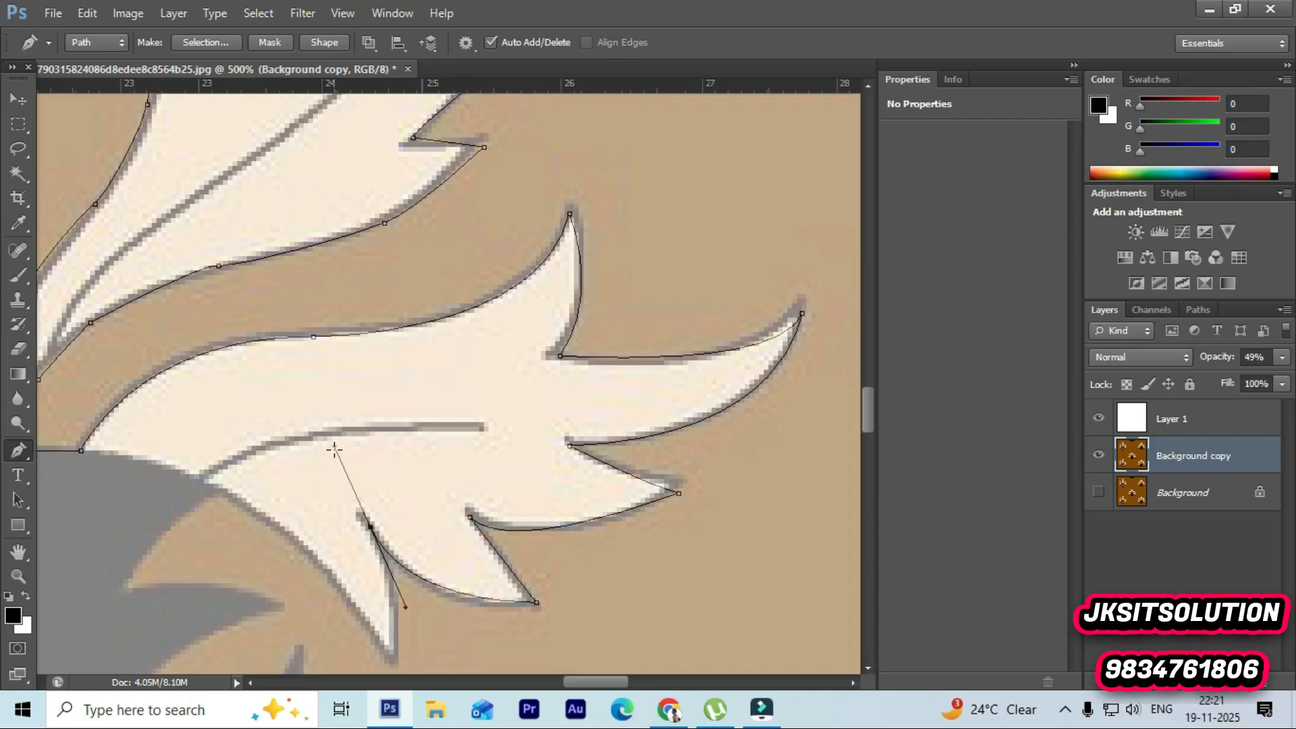
{"action": "left_click", "coordinate": [371, 526], "text": "alt"}
{"action": "left_click_drag", "start_coordinate": [394, 663], "coordinate": [379, 584]}
{"action": "left_click", "coordinate": [392, 499], "text": "alt"}
Step: Continue the outline along the grey body's upper edge toward the centre
{"action": "left_click", "coordinate": [212, 326]}
{"action": "left_click_drag", "start_coordinate": [212, 327], "coordinate": [161, 331]}
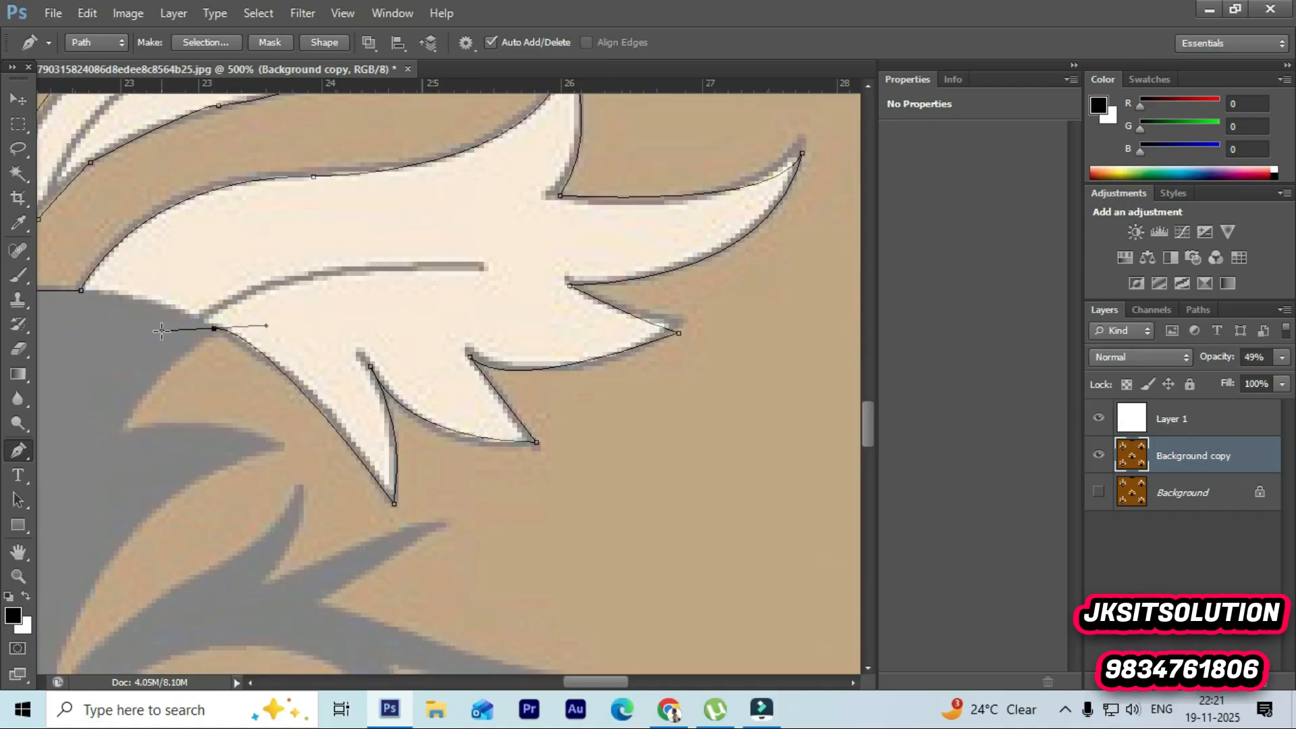
{"action": "left_click", "coordinate": [83, 291]}
{"action": "key", "text": "ctrl+z"}
{"action": "left_click_drag", "start_coordinate": [101, 291], "coordinate": [387, 293]}
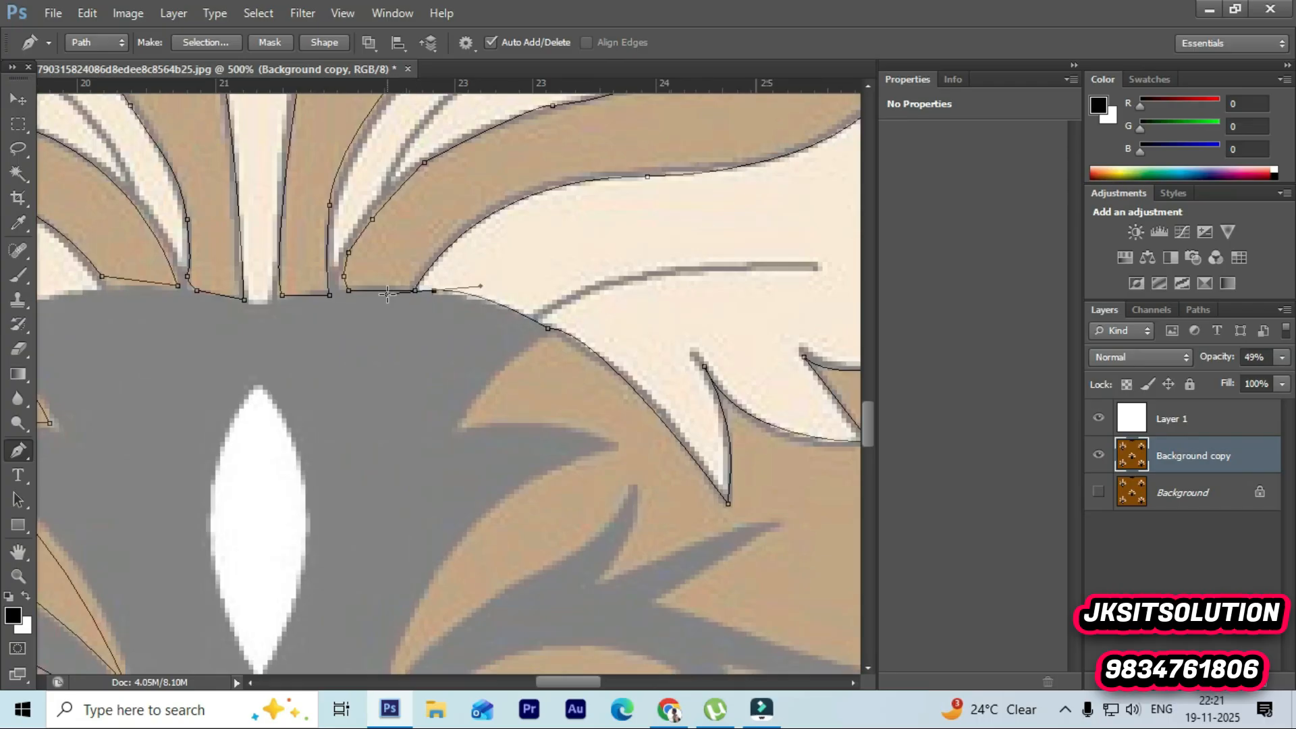
{"action": "left_click", "coordinate": [571, 297], "text": "ctrl"}
{"action": "left_click", "coordinate": [534, 317]}
Step: Connect the outline back to its starting anchor to close the path
{"action": "left_click_drag", "start_coordinate": [815, 266], "coordinate": [25, 278]}
{"action": "left_click_drag", "start_coordinate": [682, 683], "coordinate": [574, 681]}
{"action": "key", "text": "ctrl+z"}
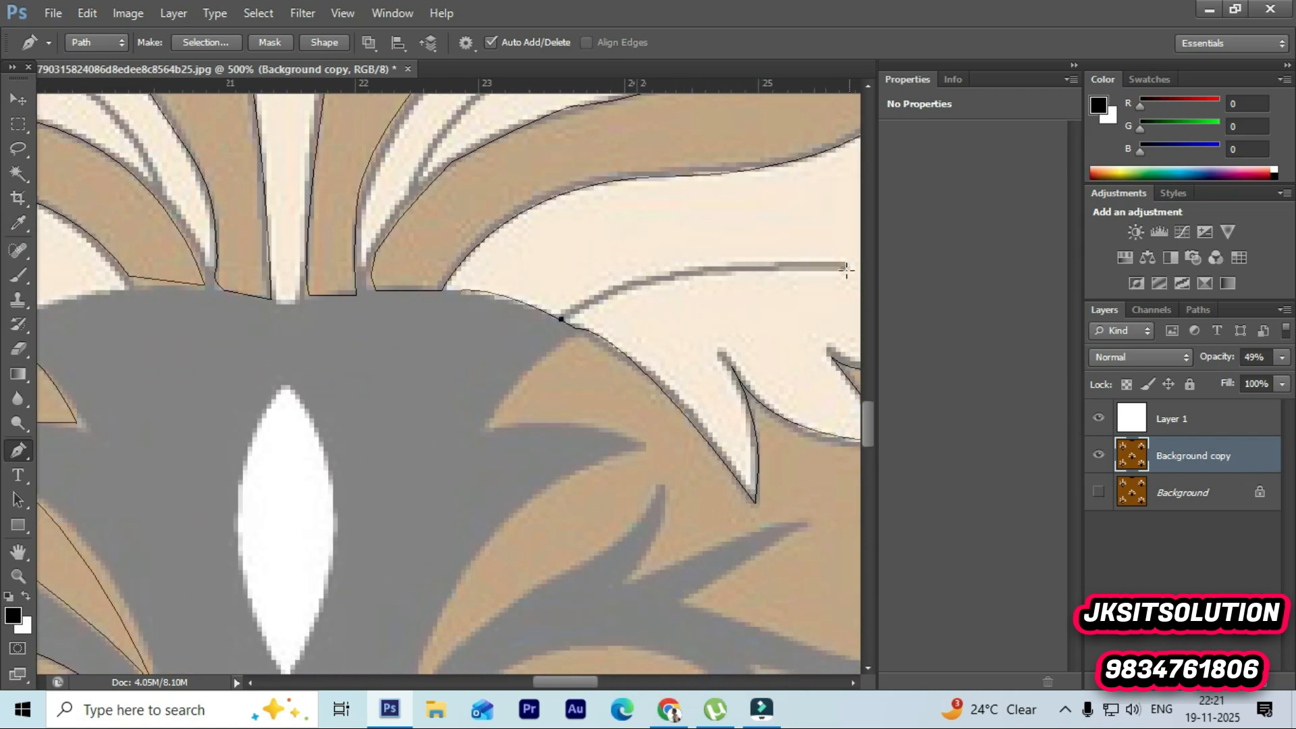
{"action": "mouse_move", "coordinate": [844, 268]}
{"action": "left_mouse_down"}
{"action": "mouse_move", "coordinate": [871, 283]}
{"action": "mouse_move", "coordinate": [587, 269]}
{"action": "mouse_move", "coordinate": [725, 275]}
{"action": "left_mouse_up"}
{"action": "left_click", "coordinate": [554, 290], "text": "ctrl"}
{"action": "left_click_drag", "start_coordinate": [637, 448], "coordinate": [575, 446], "text": "ctrl"}
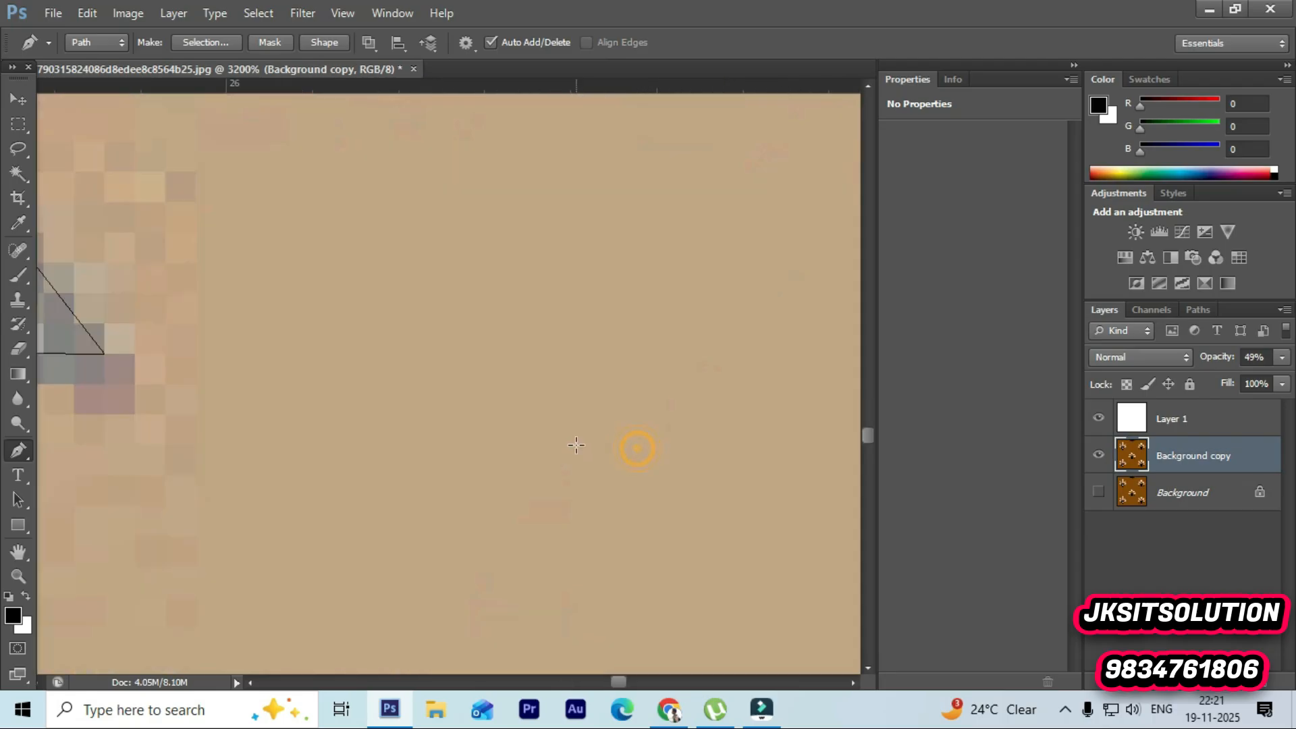
Step: Zoom out to review the whole traced motif outline, zoom back in, and return to the Pen tool
{"action": "left_click", "coordinate": [18, 575]}
{"action": "left_click", "coordinate": [355, 330]}
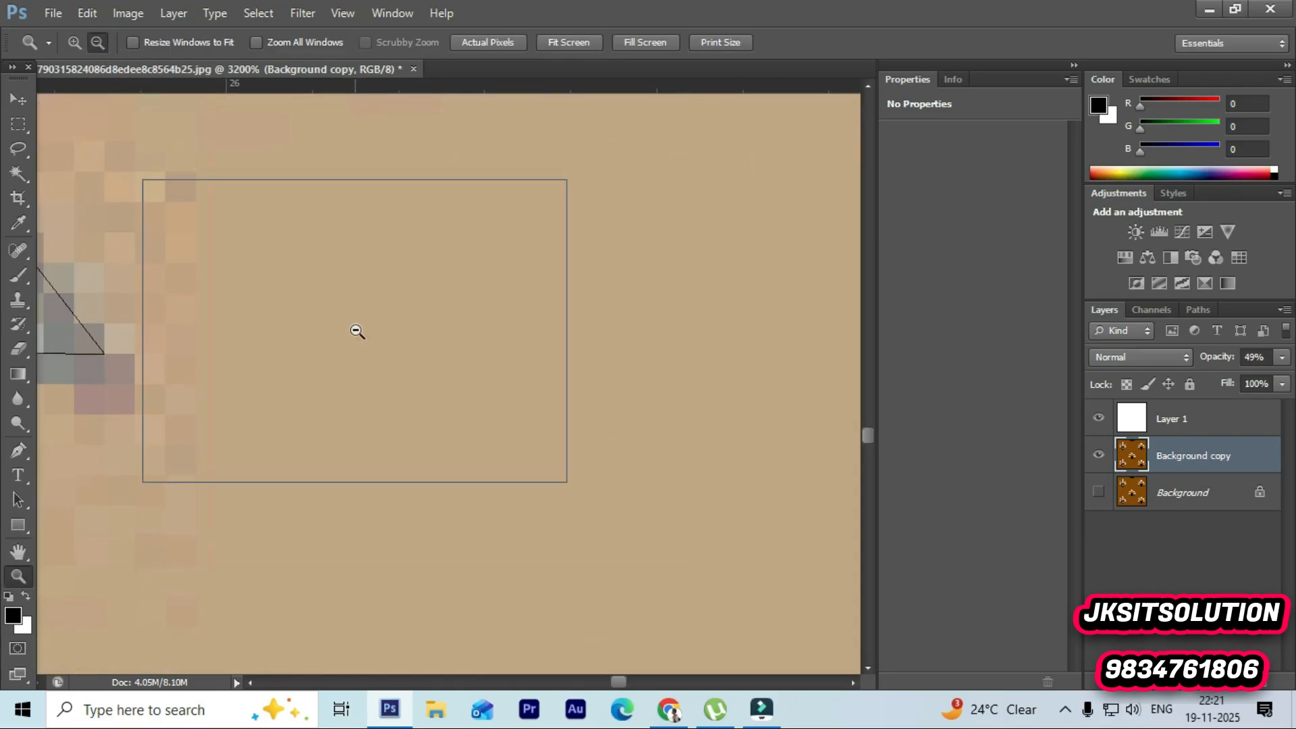
{"action": "left_click", "coordinate": [355, 330]}
{"action": "left_click", "coordinate": [355, 331]}
{"action": "left_click", "coordinate": [353, 329]}
{"action": "left_click", "coordinate": [300, 306]}
{"action": "left_click", "coordinate": [287, 305]}
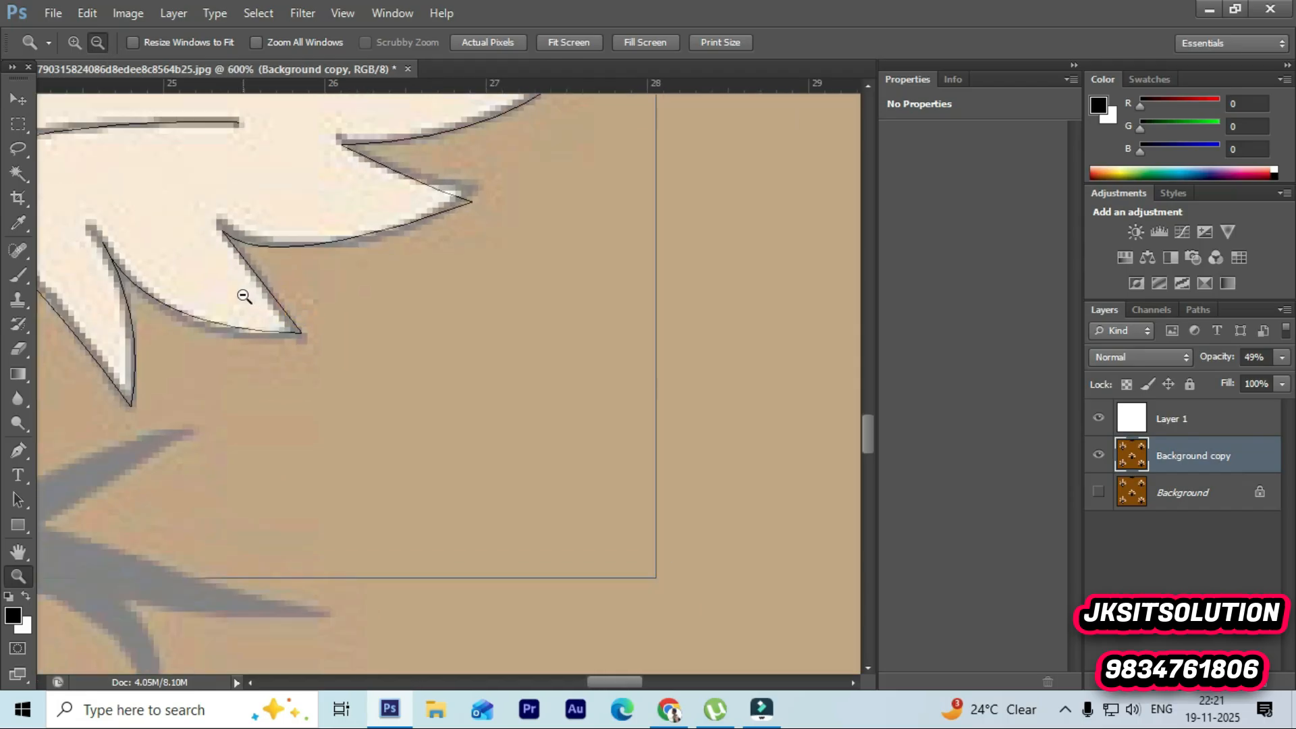
{"action": "left_click", "coordinate": [243, 293]}
{"action": "left_click", "coordinate": [243, 293]}
{"action": "left_click", "coordinate": [244, 296]}
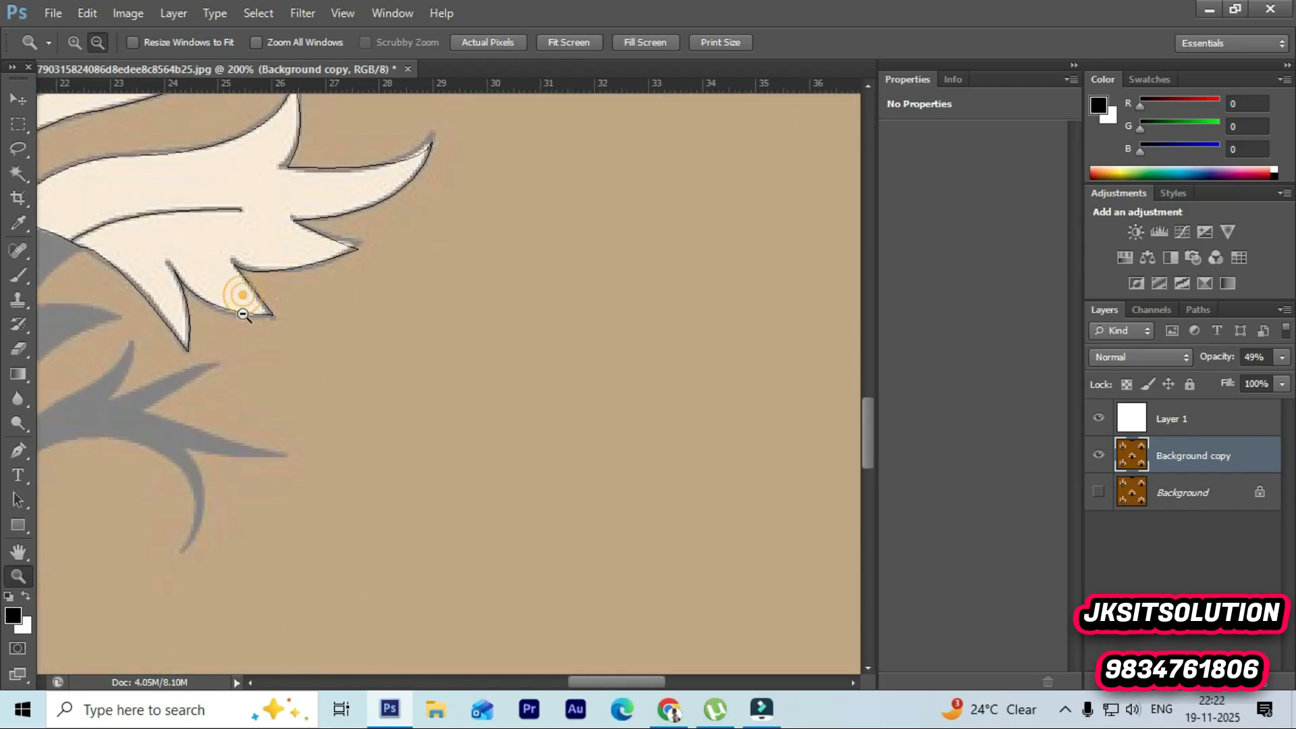
{"action": "left_click", "coordinate": [243, 296]}
{"action": "left_click_drag", "start_coordinate": [584, 677], "coordinate": [475, 611]}
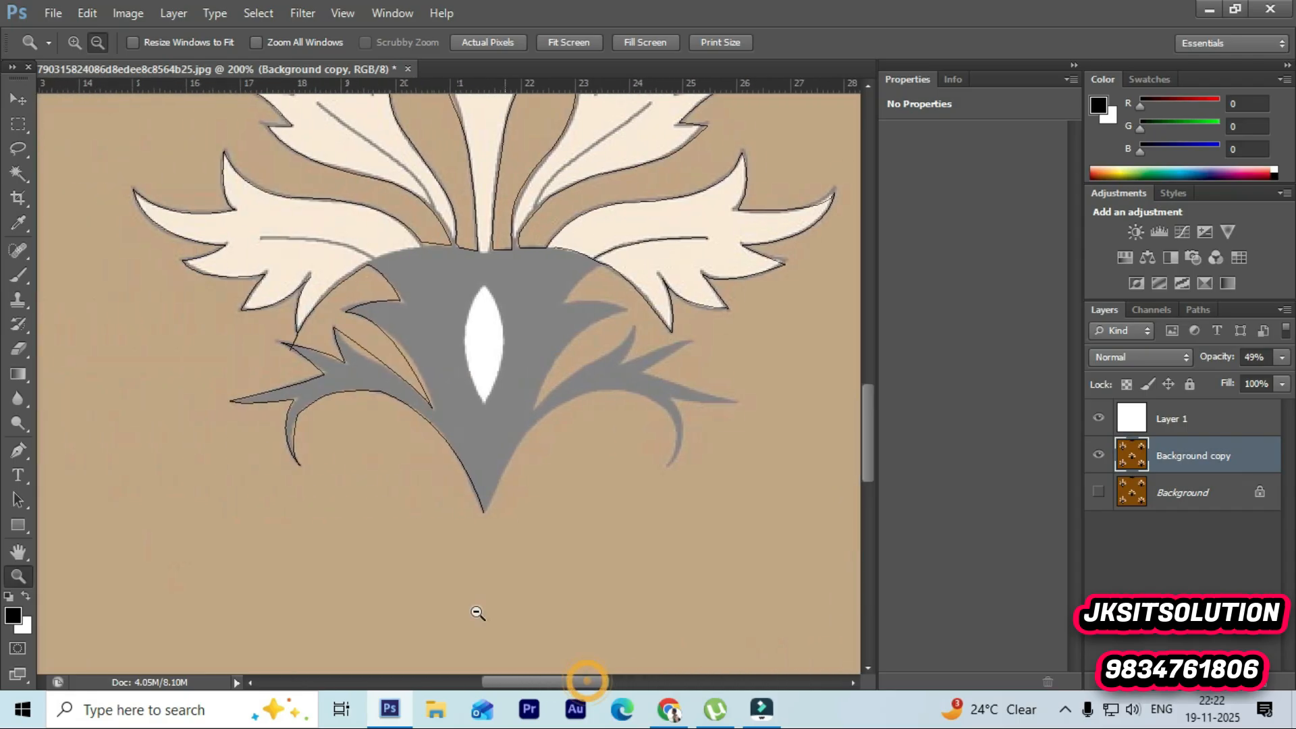
{"action": "left_click", "coordinate": [530, 374]}
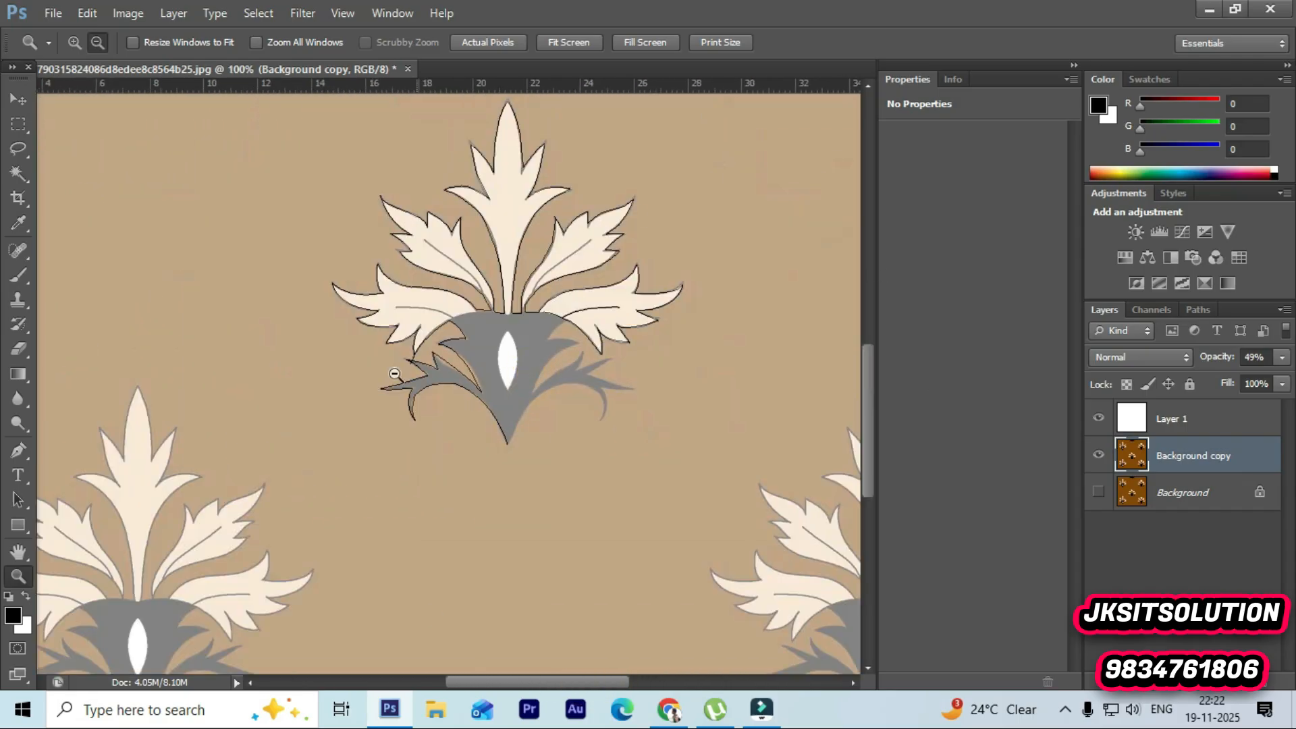
{"action": "left_click", "coordinate": [557, 289], "text": "alt"}
{"action": "left_click", "coordinate": [556, 289], "text": "alt"}
{"action": "left_click", "coordinate": [556, 289], "text": "alt"}
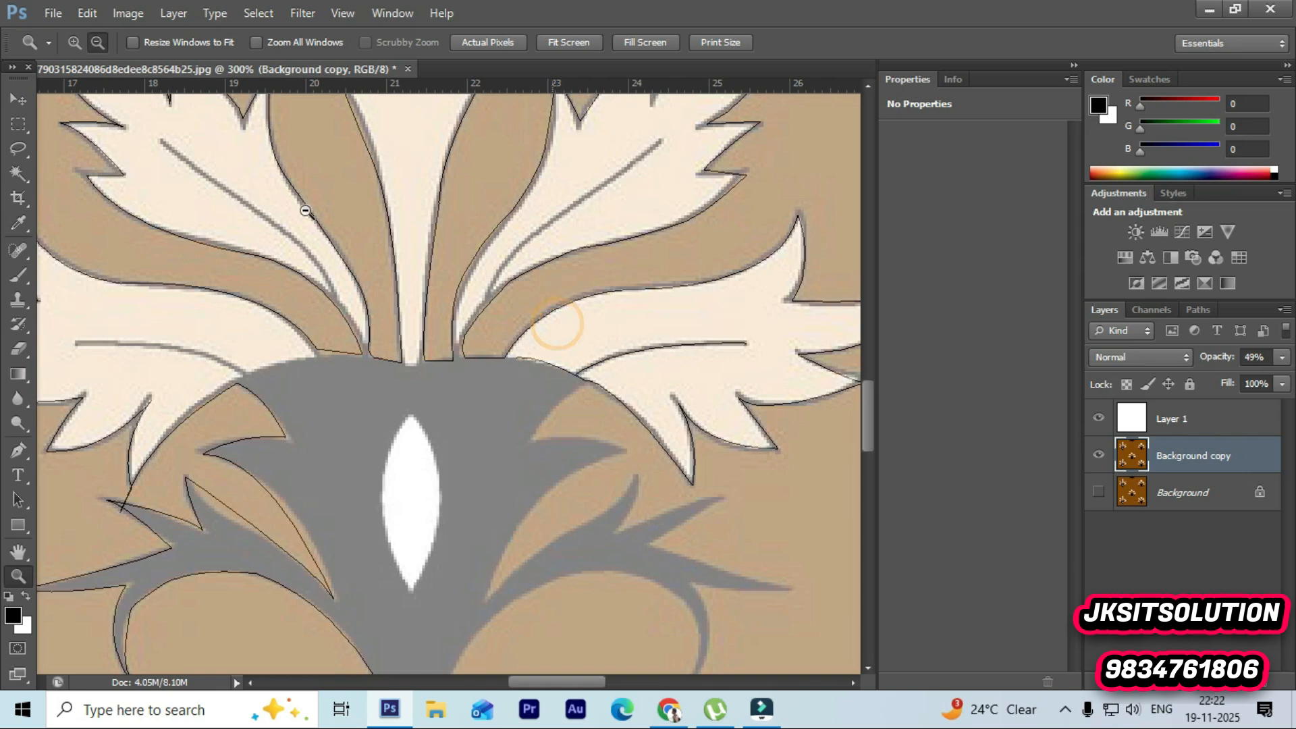
{"action": "left_click", "coordinate": [18, 452]}
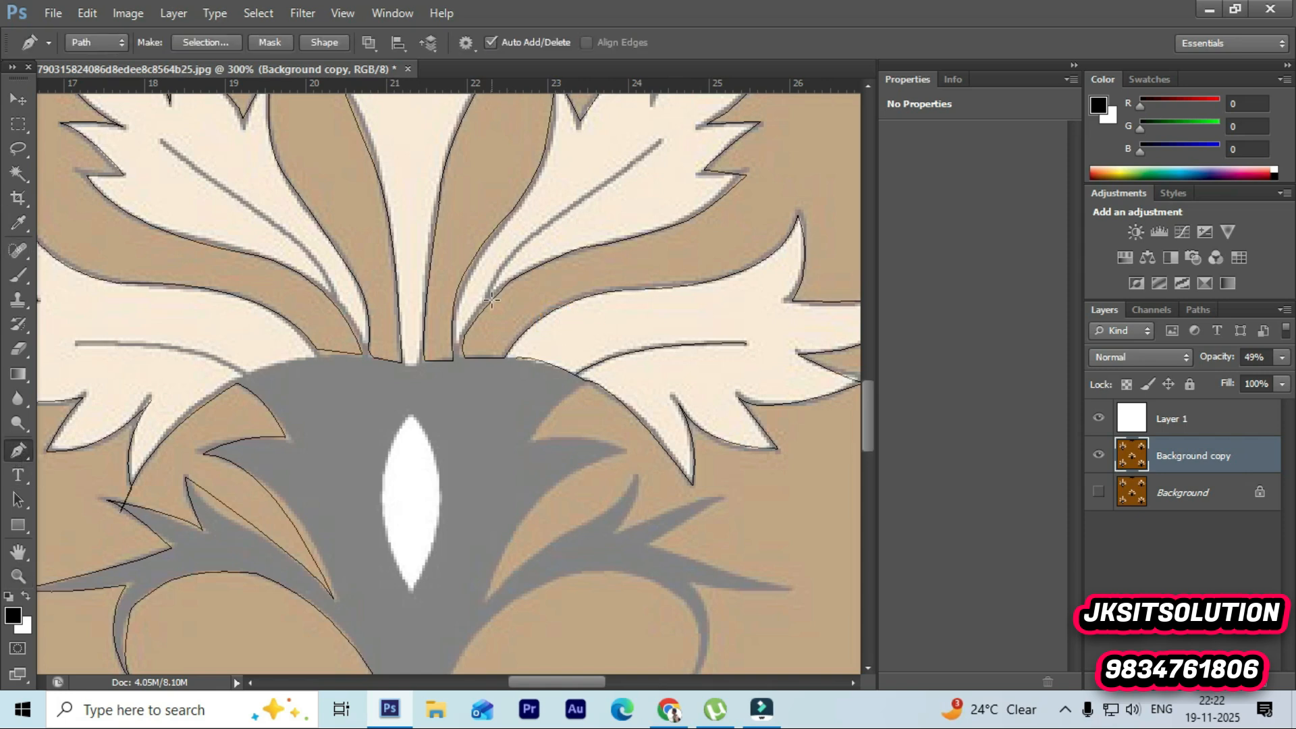
Step: Trace the left leaf's inner vein line and its lower edge where it meets the grey arm with new anchors
{"action": "left_click_drag", "start_coordinate": [661, 143], "coordinate": [778, 440]}
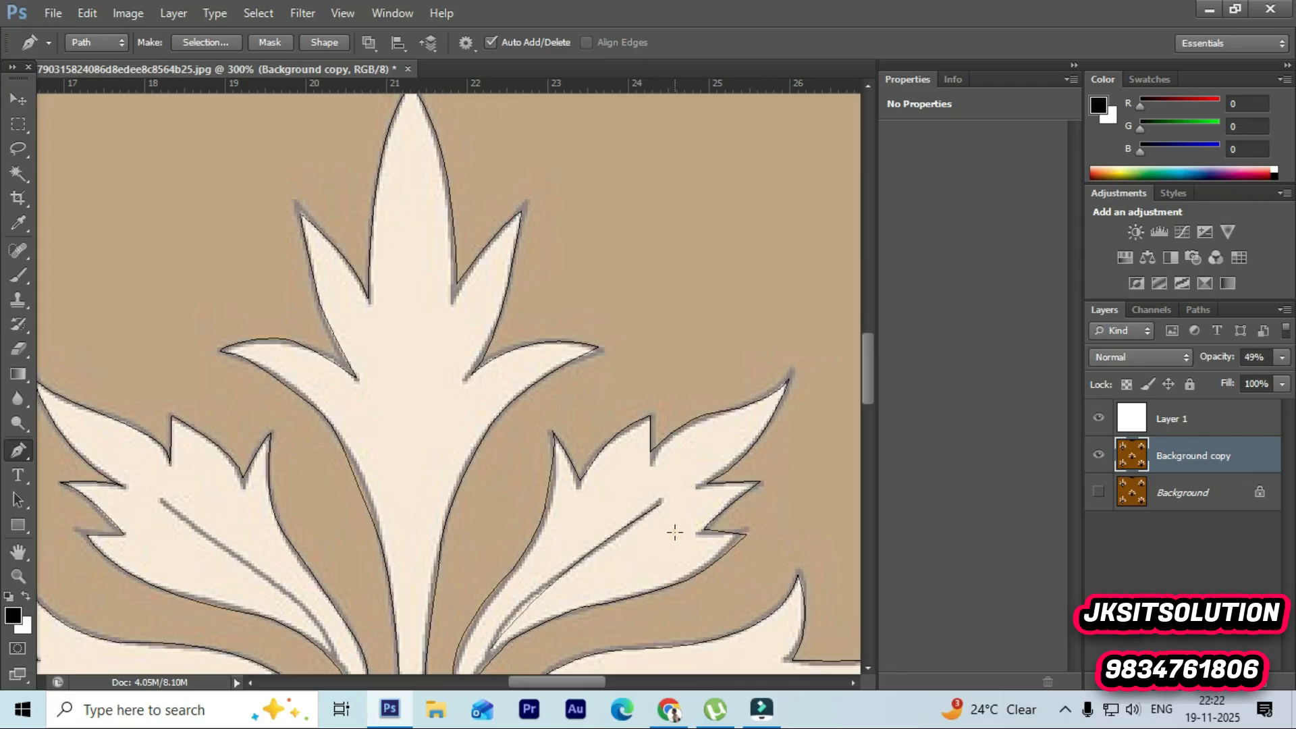
{"action": "scroll", "coordinate": [671, 531], "scroll_direction": "down", "scroll_amount": 5}
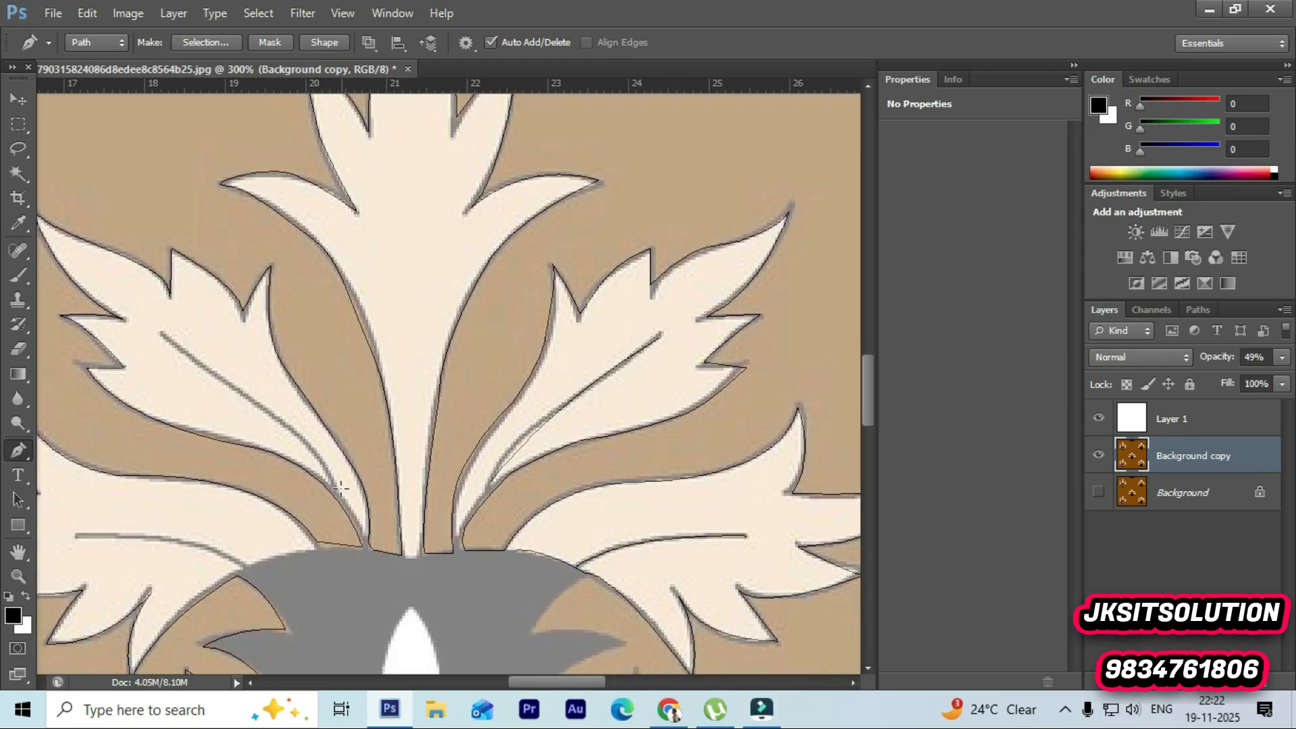
{"action": "left_click", "coordinate": [334, 480]}
{"action": "left_click_drag", "start_coordinate": [158, 336], "coordinate": [84, 301]}
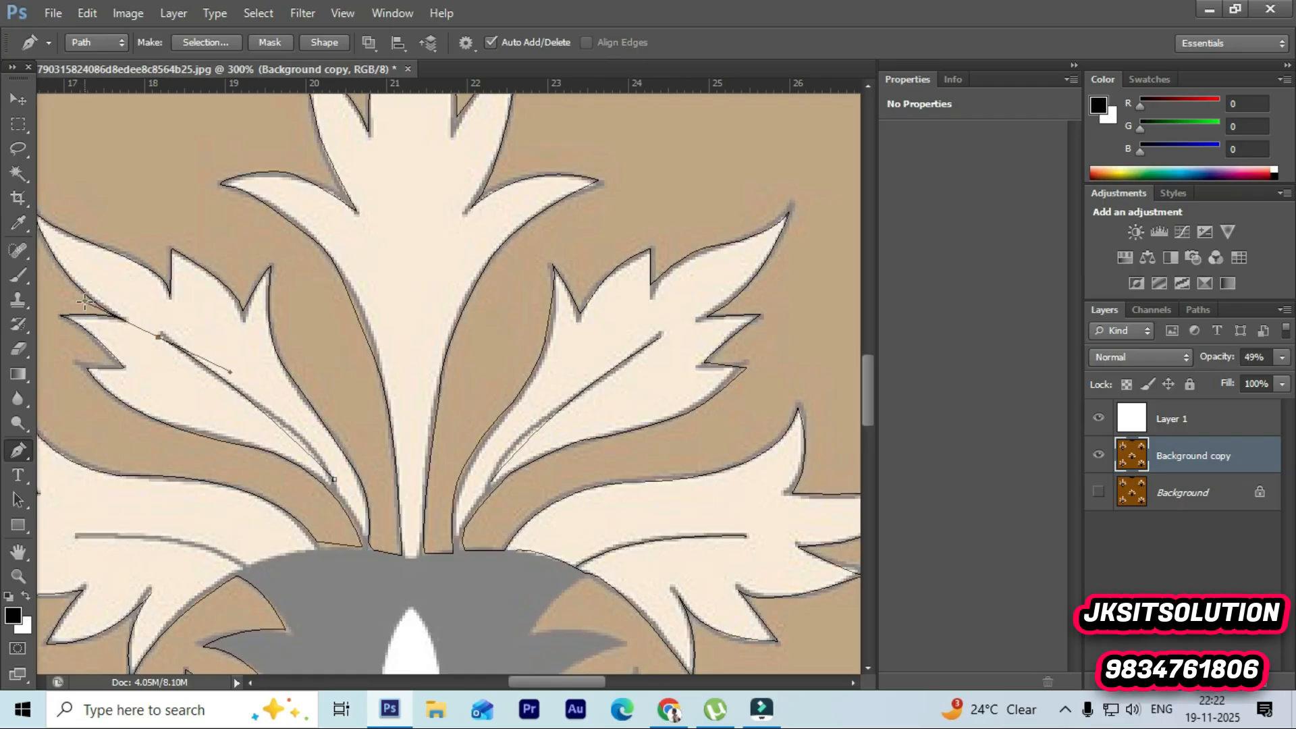
{"action": "scroll", "coordinate": [246, 337], "scroll_direction": "down", "scroll_amount": 3}
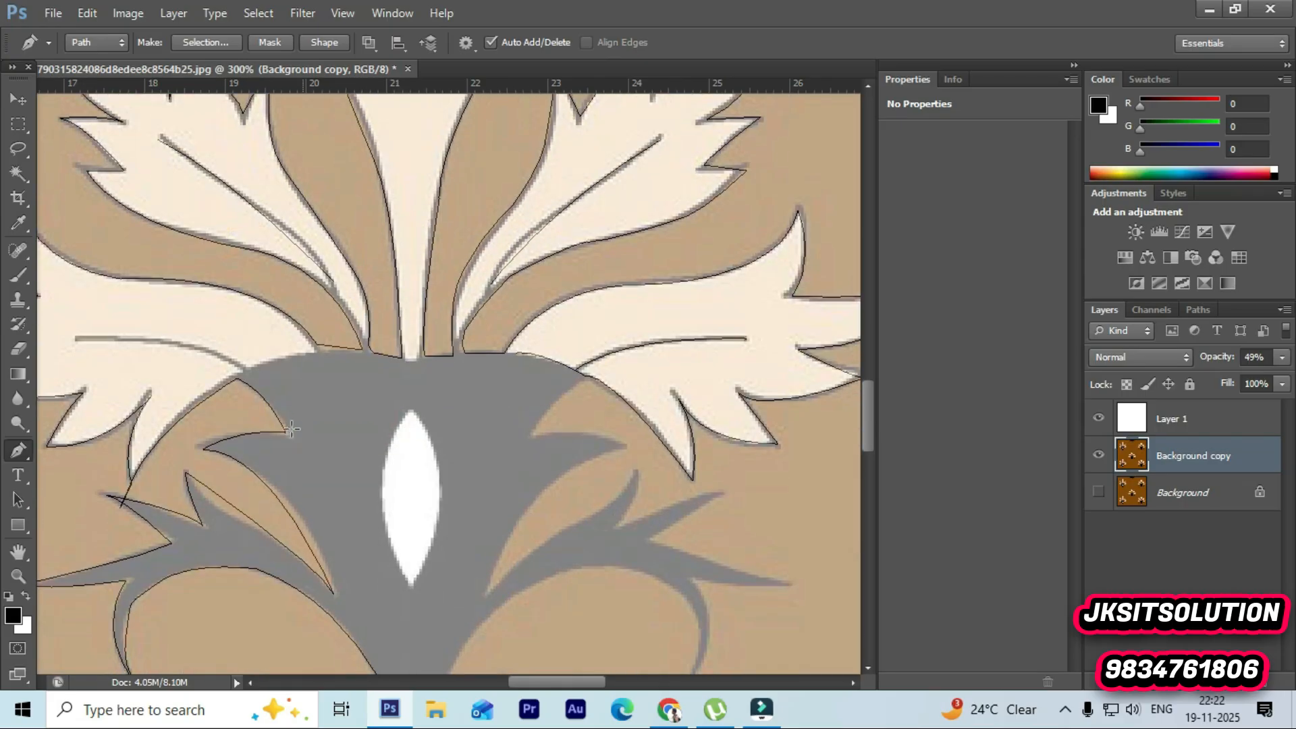
{"action": "left_click", "coordinate": [245, 369], "text": "alt"}
{"action": "left_click_drag", "start_coordinate": [81, 344], "coordinate": [21, 375]}
{"action": "left_click", "coordinate": [144, 367], "text": "ctrl"}
Step: Zoom in closely on the left arm's spike junction to inspect the path, and zoom back to 300%
{"action": "scroll", "coordinate": [224, 391], "scroll_direction": "down", "scroll_amount": 3}
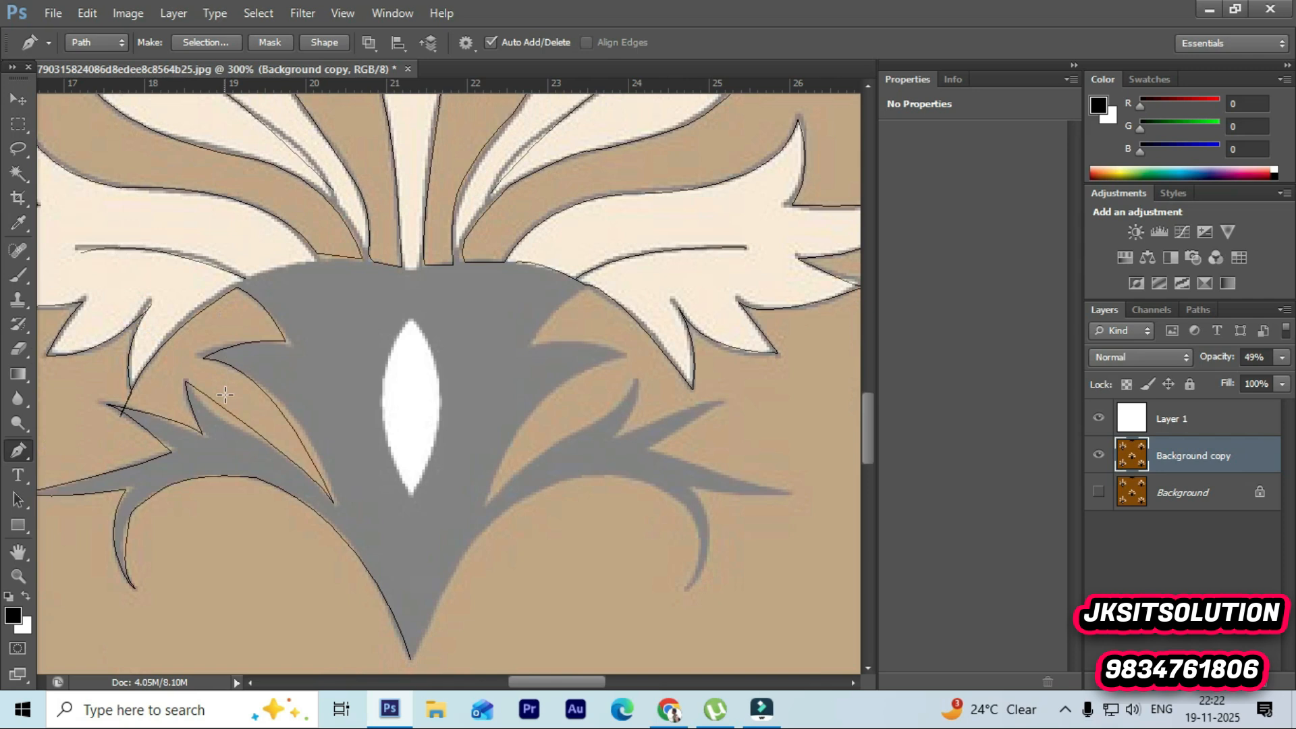
{"action": "scroll", "coordinate": [282, 423], "scroll_direction": "down", "scroll_amount": 1}
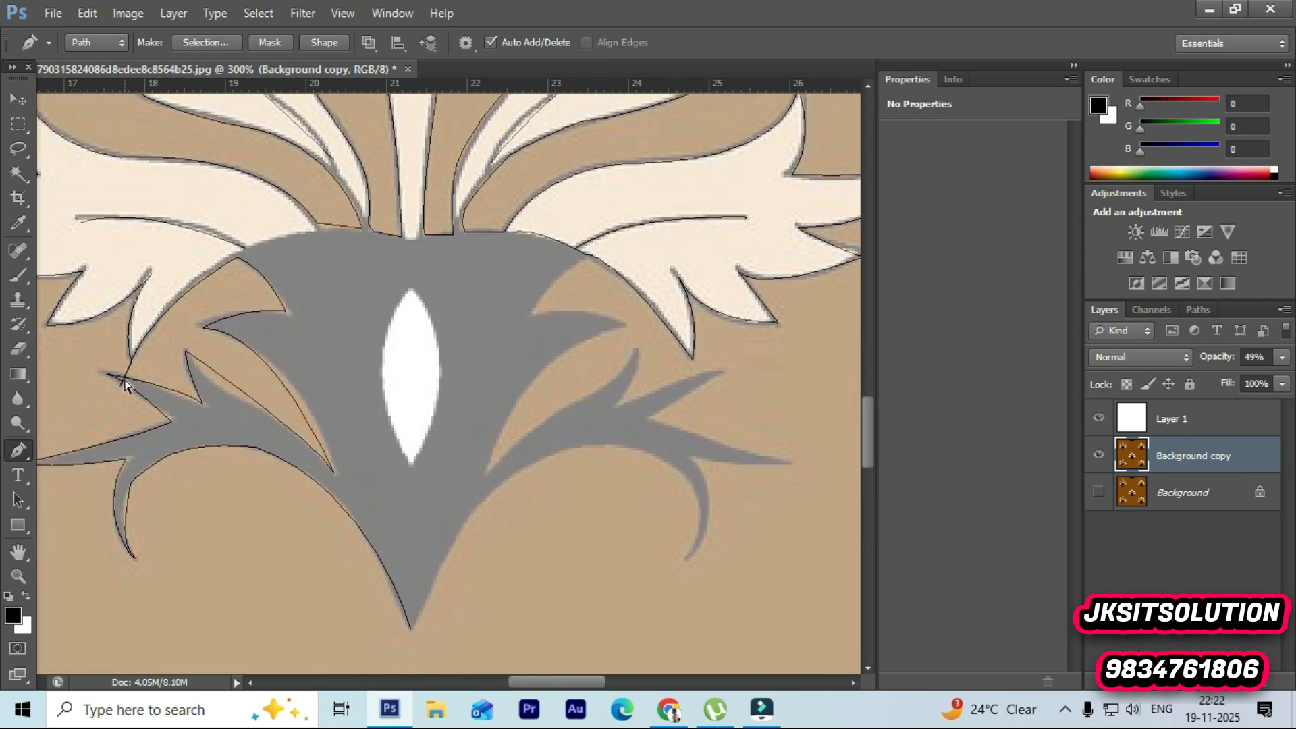
{"action": "scroll", "coordinate": [196, 456], "scroll_direction": "up", "scroll_amount": 5}
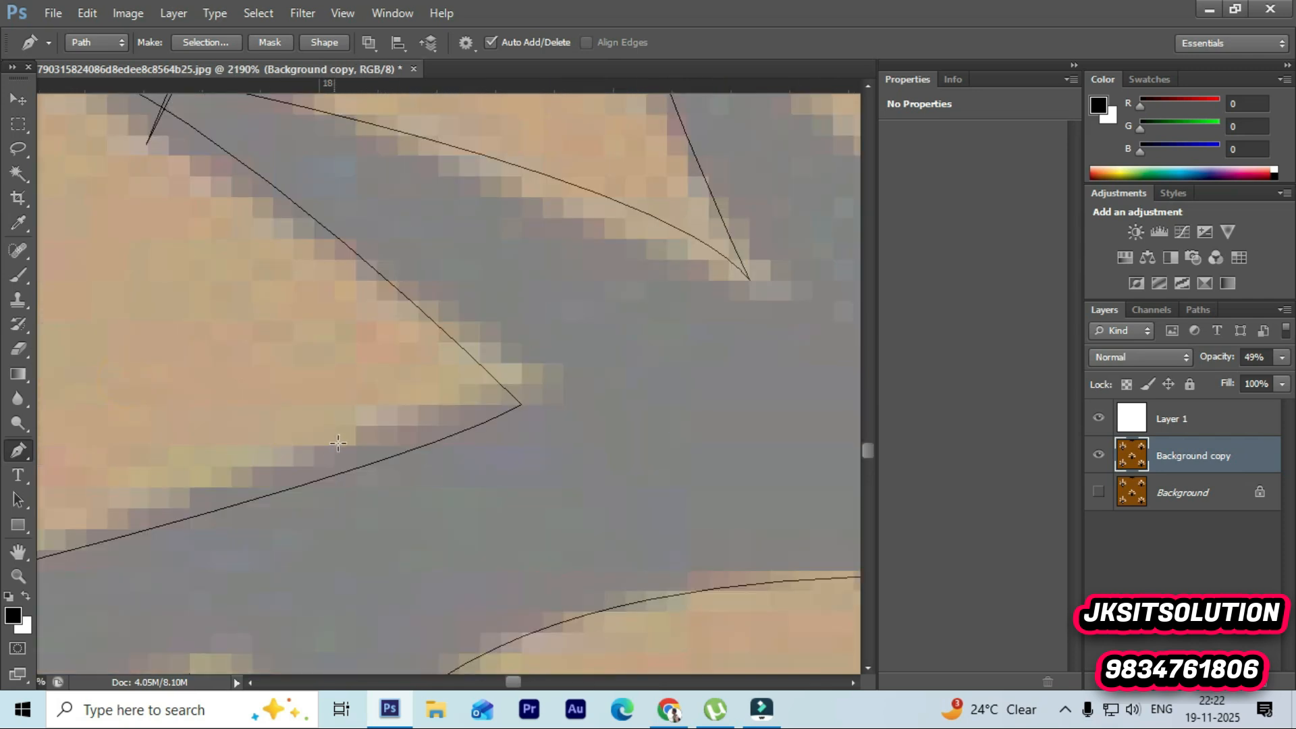
{"action": "left_click", "coordinate": [18, 575]}
{"action": "left_click", "coordinate": [356, 338]}
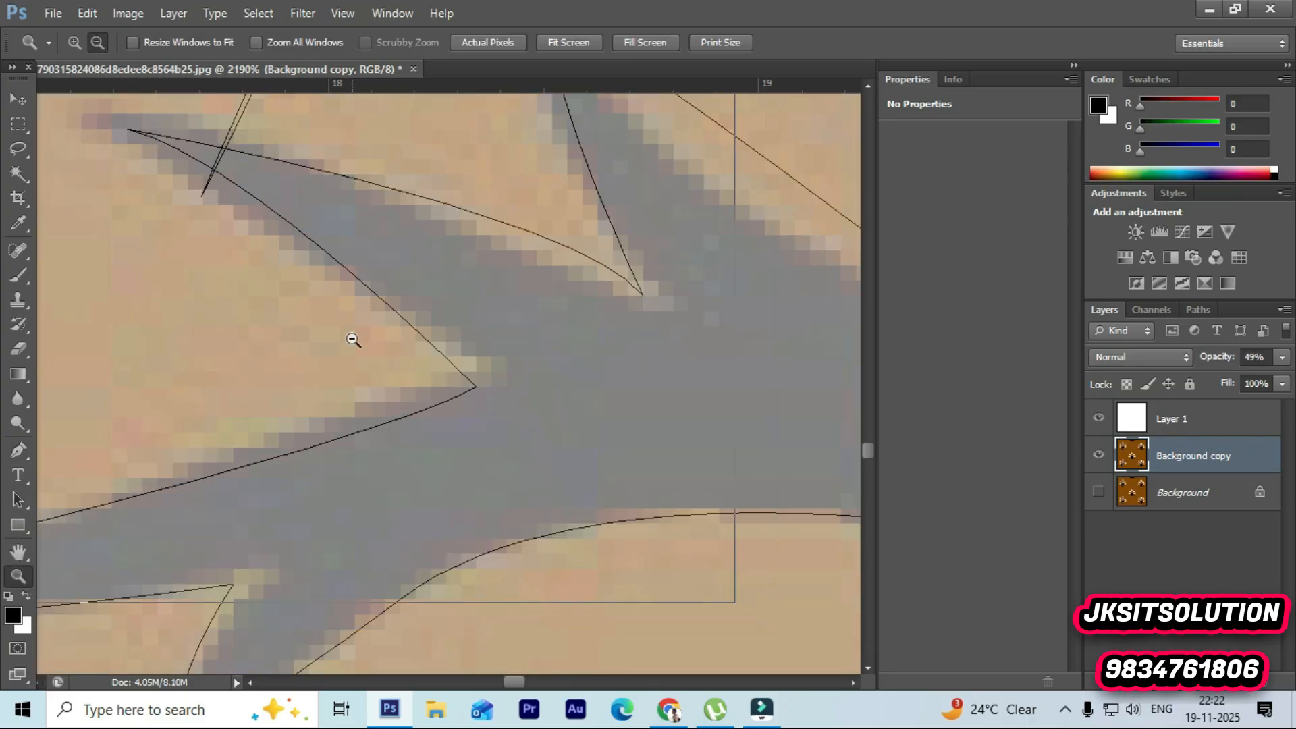
{"action": "left_click", "coordinate": [356, 338]}
{"action": "left_click", "coordinate": [354, 340]}
{"action": "left_click", "coordinate": [353, 340]}
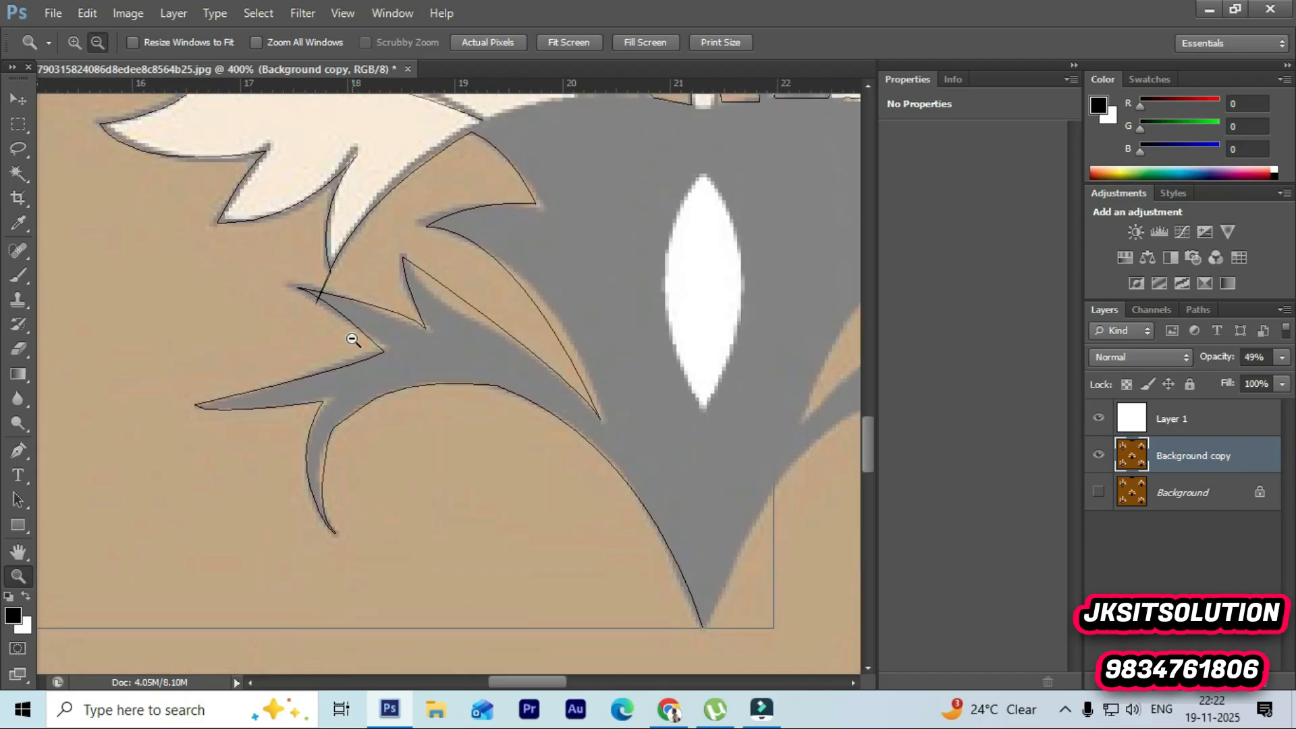
{"action": "scroll", "coordinate": [711, 384], "scroll_direction": "up", "scroll_amount": 1}
{"action": "left_click", "coordinate": [564, 376]}
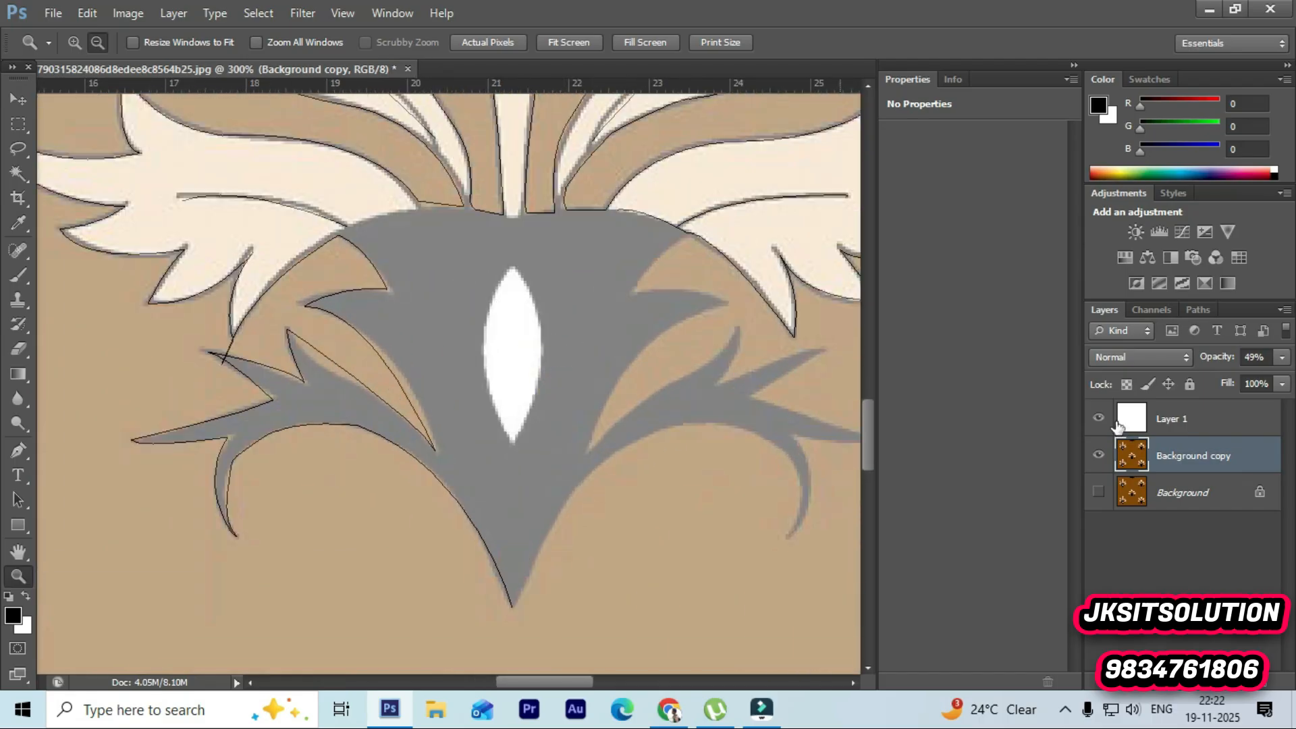
Step: Trace the central white eye shape with the Pen tool, placing smooth anchors at its bottom and top tips
{"action": "left_click", "coordinate": [17, 451]}
{"action": "left_click_drag", "start_coordinate": [509, 440], "coordinate": [567, 558]}
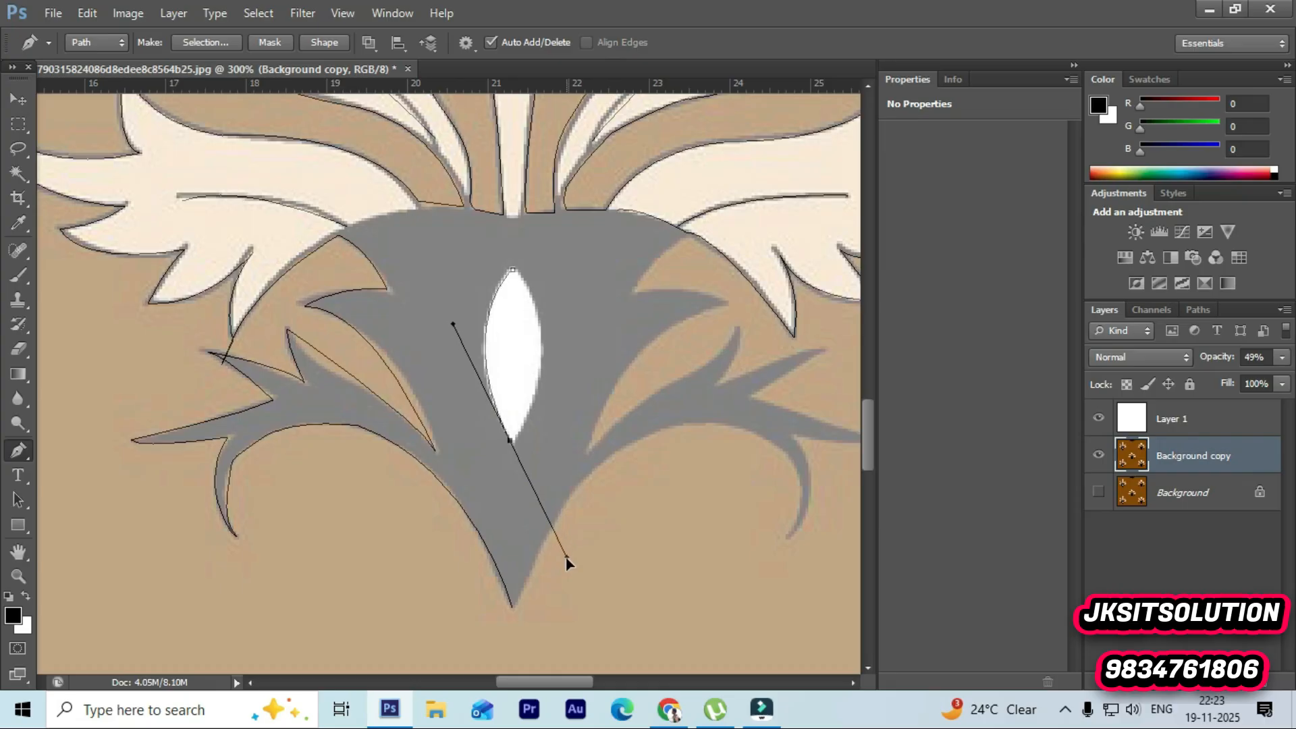
{"action": "left_click", "coordinate": [511, 441]}
{"action": "left_click_drag", "start_coordinate": [513, 271], "coordinate": [444, 195]}
Step: Trace the grey body's right side from its bottom tip along the right arm and around its lower curled spike
{"action": "scroll", "coordinate": [595, 375], "scroll_direction": "down", "scroll_amount": 1}
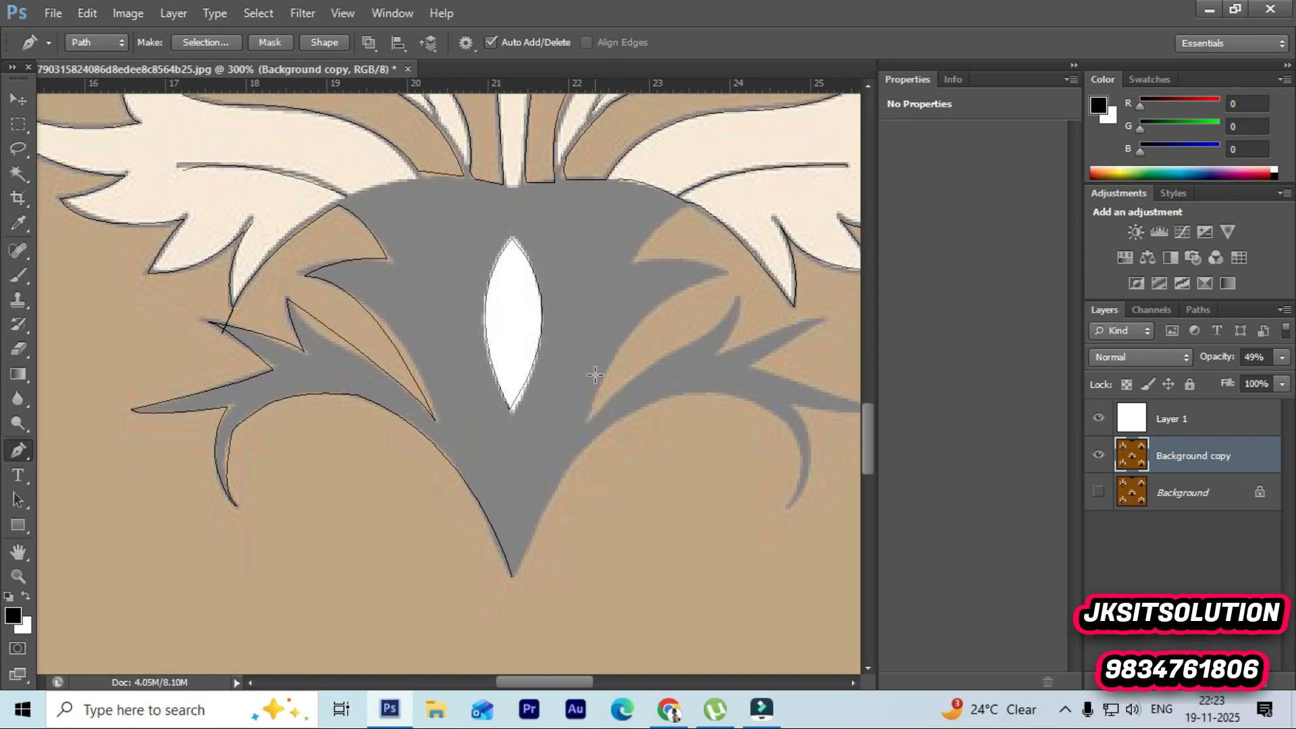
{"action": "left_click", "coordinate": [512, 575]}
{"action": "left_click_drag", "start_coordinate": [629, 412], "coordinate": [690, 396]}
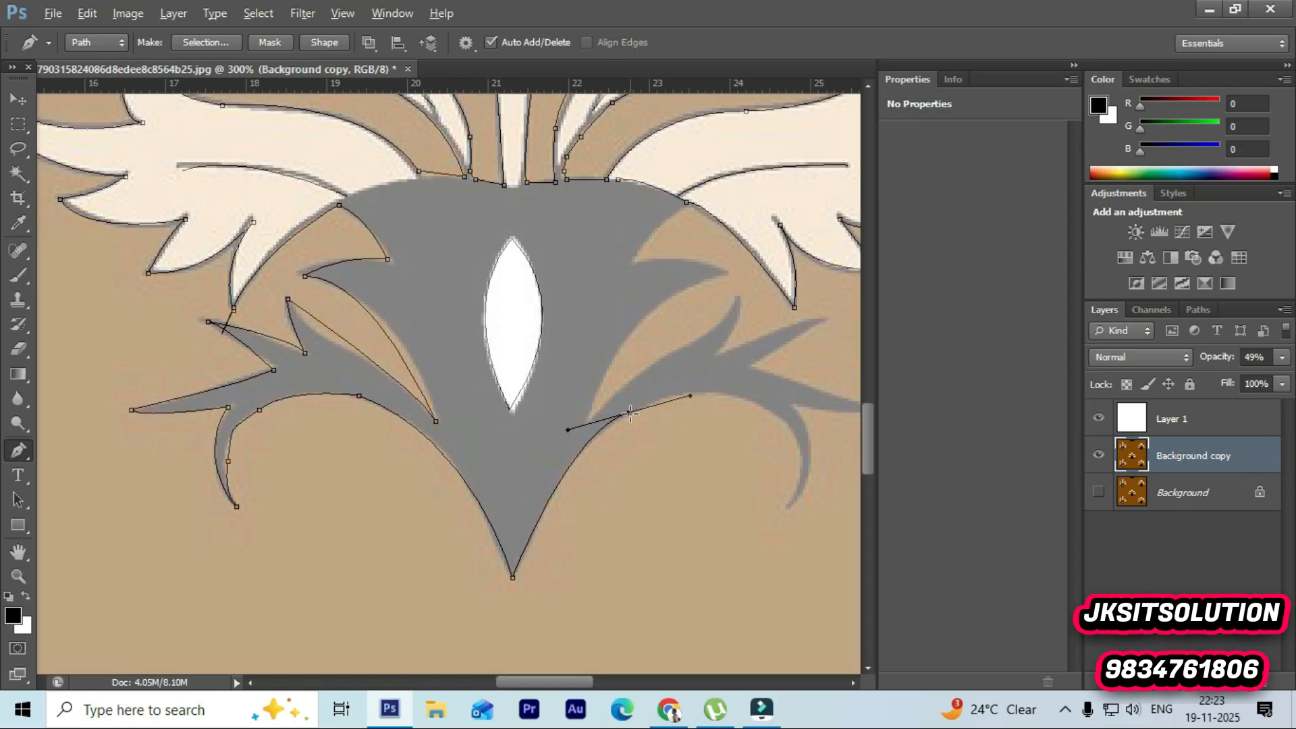
{"action": "left_click_drag", "start_coordinate": [745, 401], "coordinate": [796, 425]}
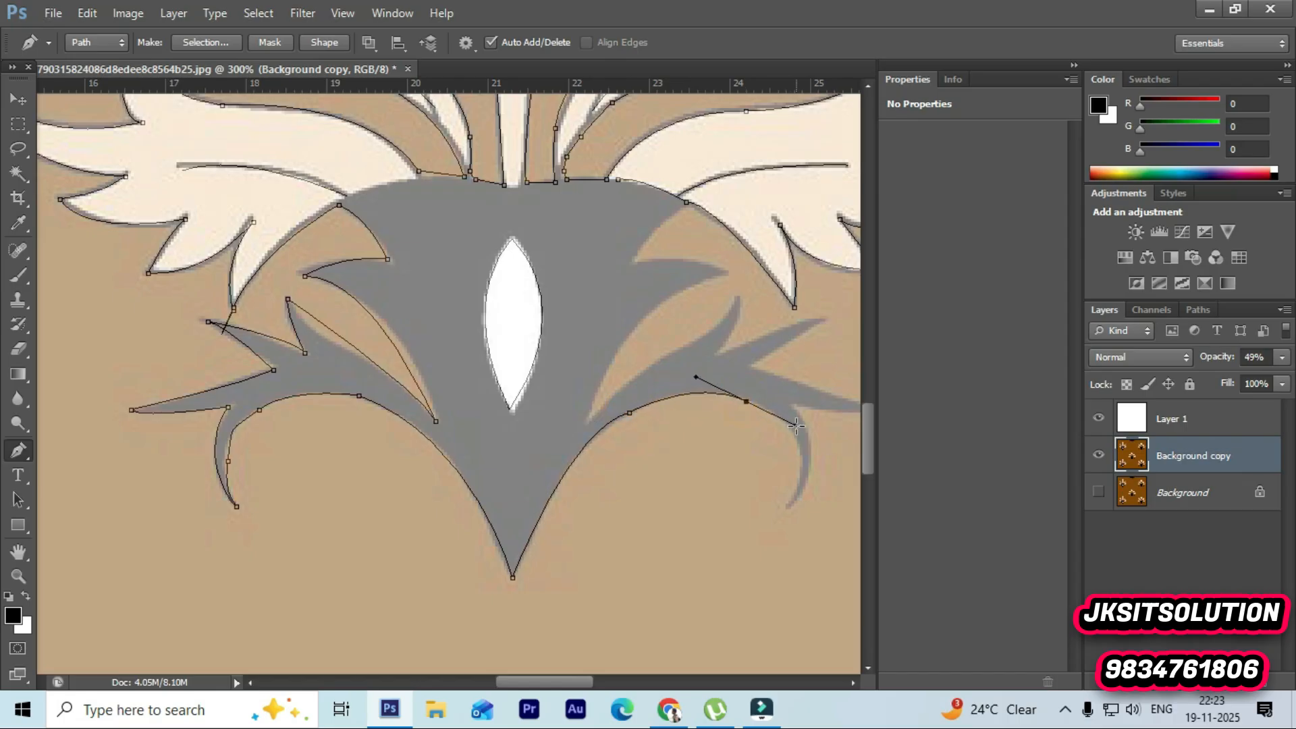
{"action": "left_click", "coordinate": [745, 401]}
{"action": "left_click_drag", "start_coordinate": [790, 504], "coordinate": [752, 581]}
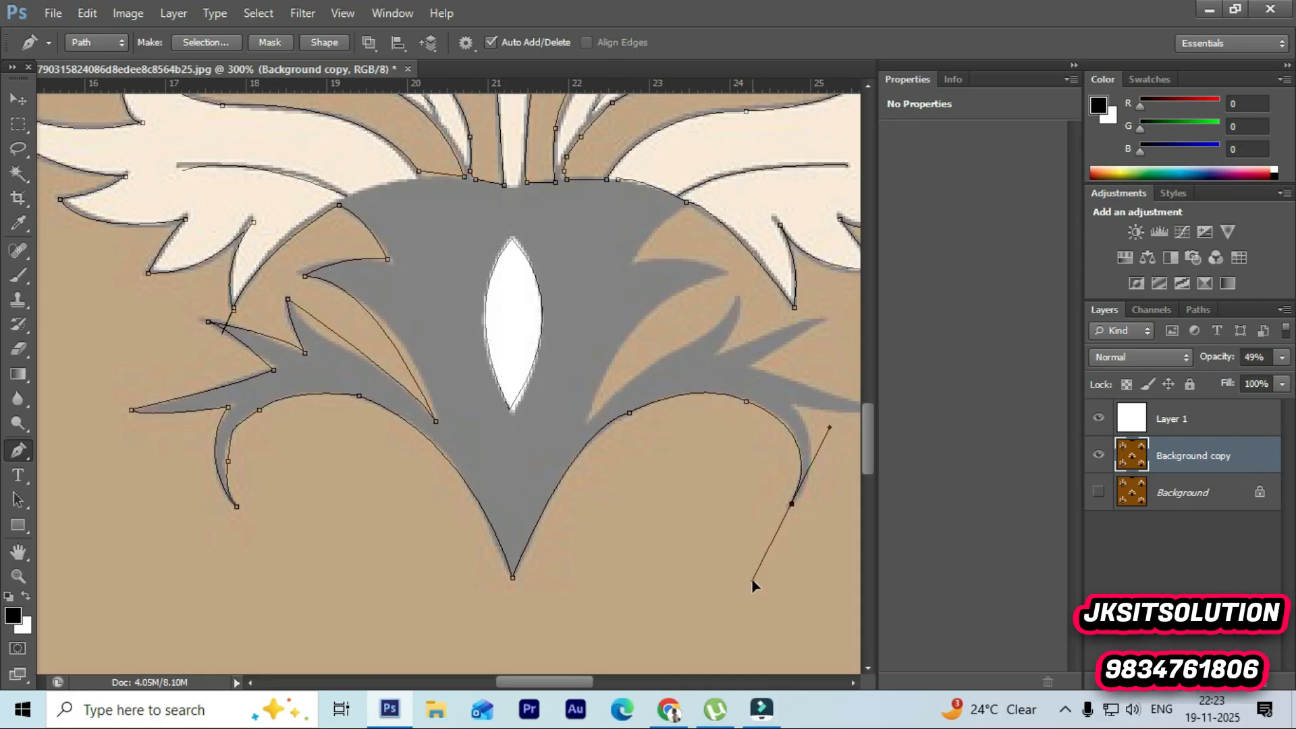
{"action": "left_click", "coordinate": [791, 503]}
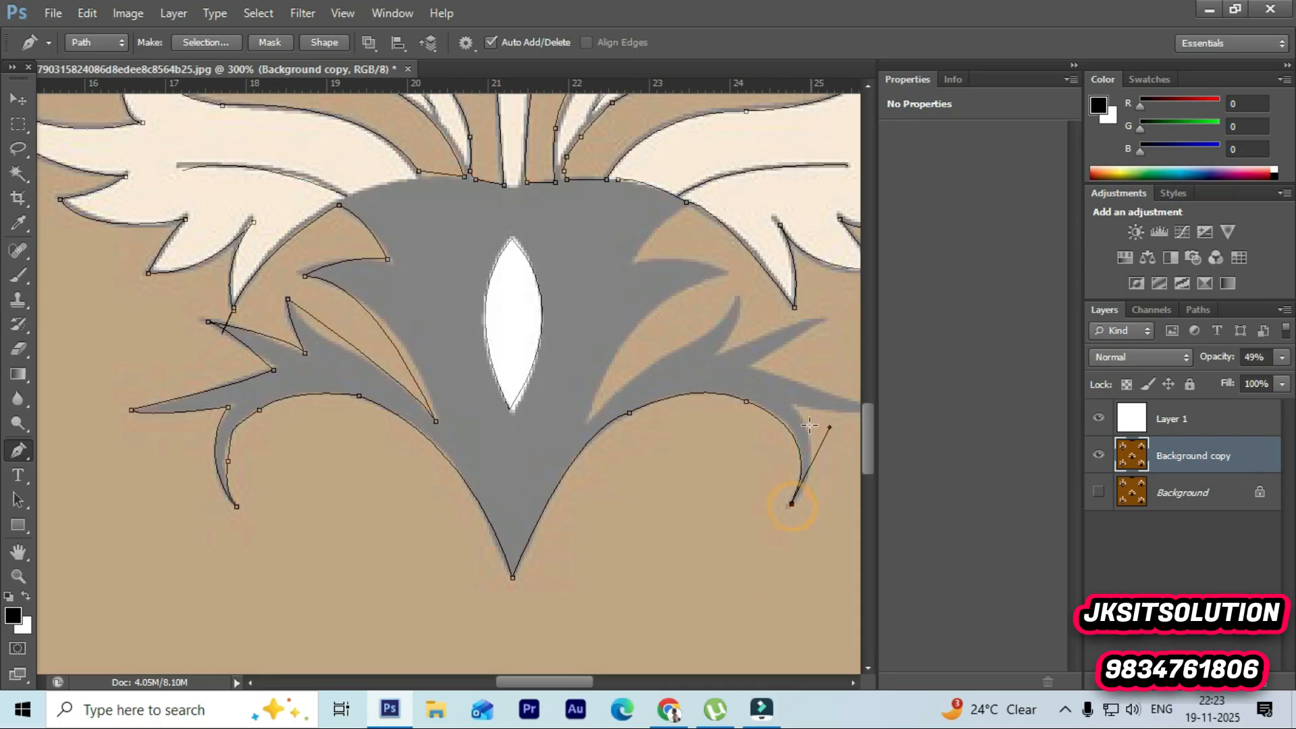
{"action": "left_click_drag", "start_coordinate": [789, 406], "coordinate": [789, 370]}
{"action": "left_click", "coordinate": [809, 418]}
Step: Continue the outline around the right arm's long horizontal spike and the smaller spike above it
{"action": "left_click_drag", "start_coordinate": [568, 683], "coordinate": [597, 683]}
{"action": "left_click_drag", "start_coordinate": [653, 415], "coordinate": [668, 411]}
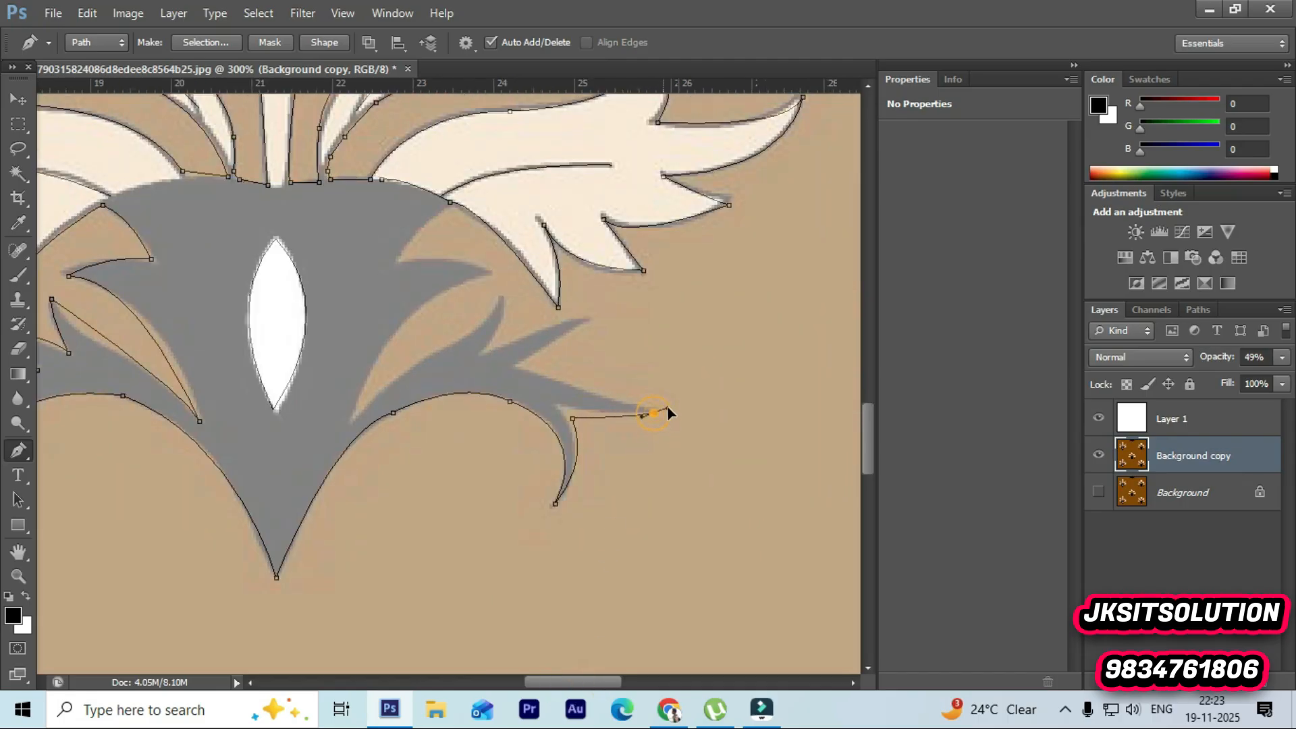
{"action": "left_click", "coordinate": [652, 412]}
{"action": "left_click", "coordinate": [518, 364]}
{"action": "left_click_drag", "start_coordinate": [502, 345], "coordinate": [502, 345]}
{"action": "left_click", "coordinate": [518, 364], "text": "alt"}
{"action": "left_click_drag", "start_coordinate": [594, 324], "coordinate": [628, 322]}
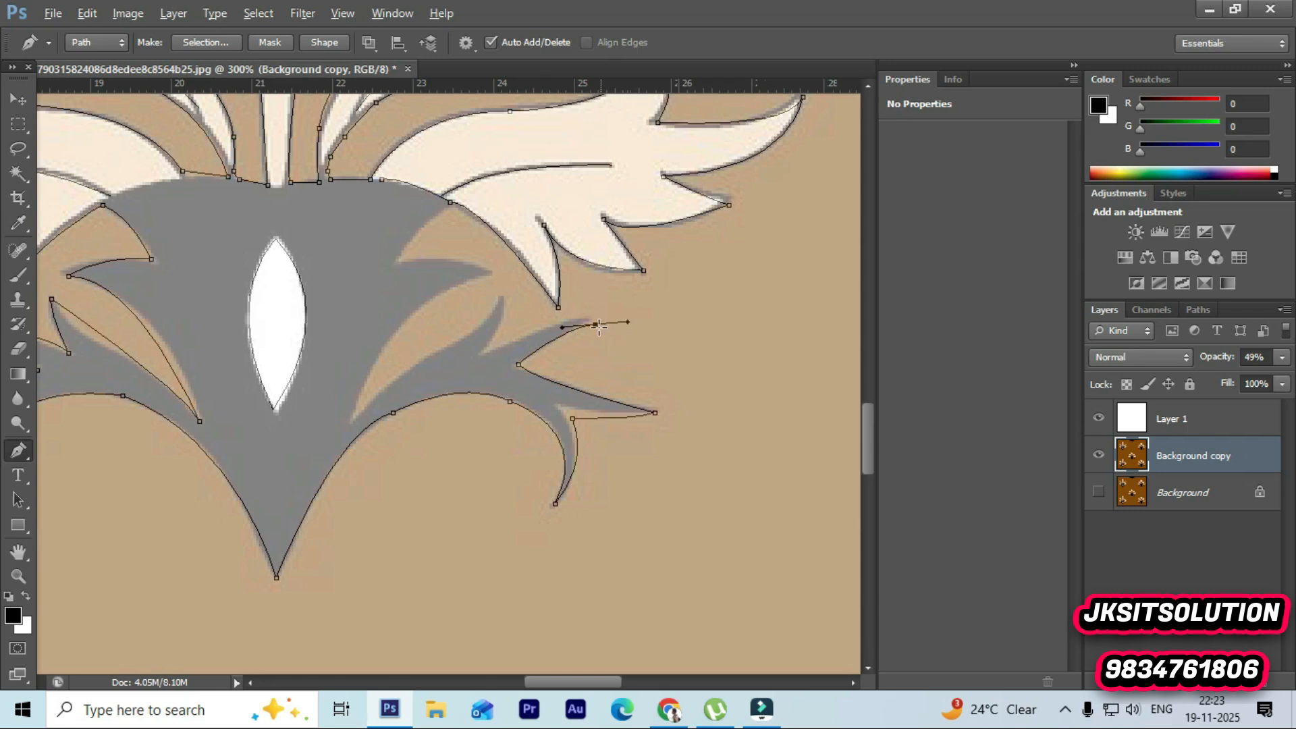
{"action": "left_click_drag", "start_coordinate": [481, 353], "coordinate": [445, 382]}
{"action": "left_click", "coordinate": [481, 352], "text": "alt"}
{"action": "left_click", "coordinate": [503, 295]}
{"action": "left_click_drag", "start_coordinate": [503, 295], "coordinate": [496, 274]}
Step: Trace the right arm's inner upward curve and upper spike, connecting the outline to the grey body's top edge
{"action": "left_click_drag", "start_coordinate": [358, 415], "coordinate": [337, 453]}
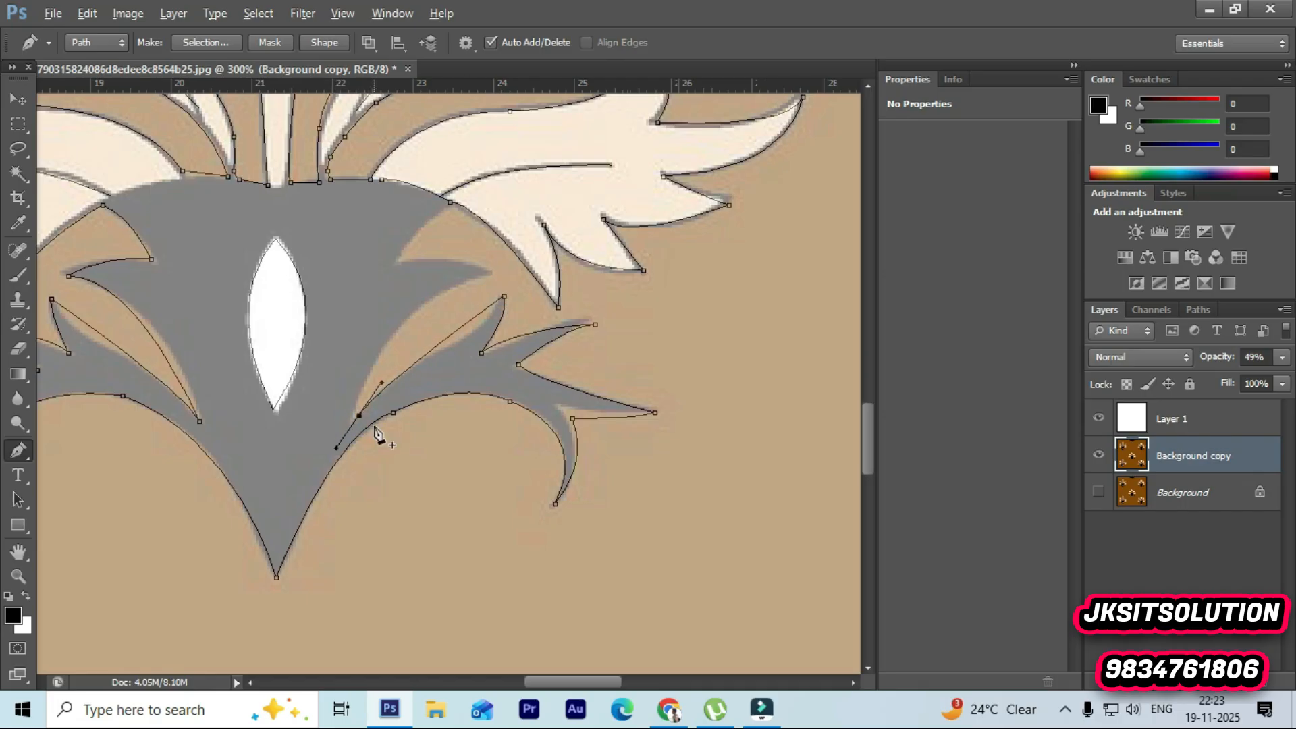
{"action": "left_click", "coordinate": [358, 415], "text": "alt"}
{"action": "left_click_drag", "start_coordinate": [402, 331], "coordinate": [530, 282]}
{"action": "left_click", "coordinate": [401, 331], "text": "alt"}
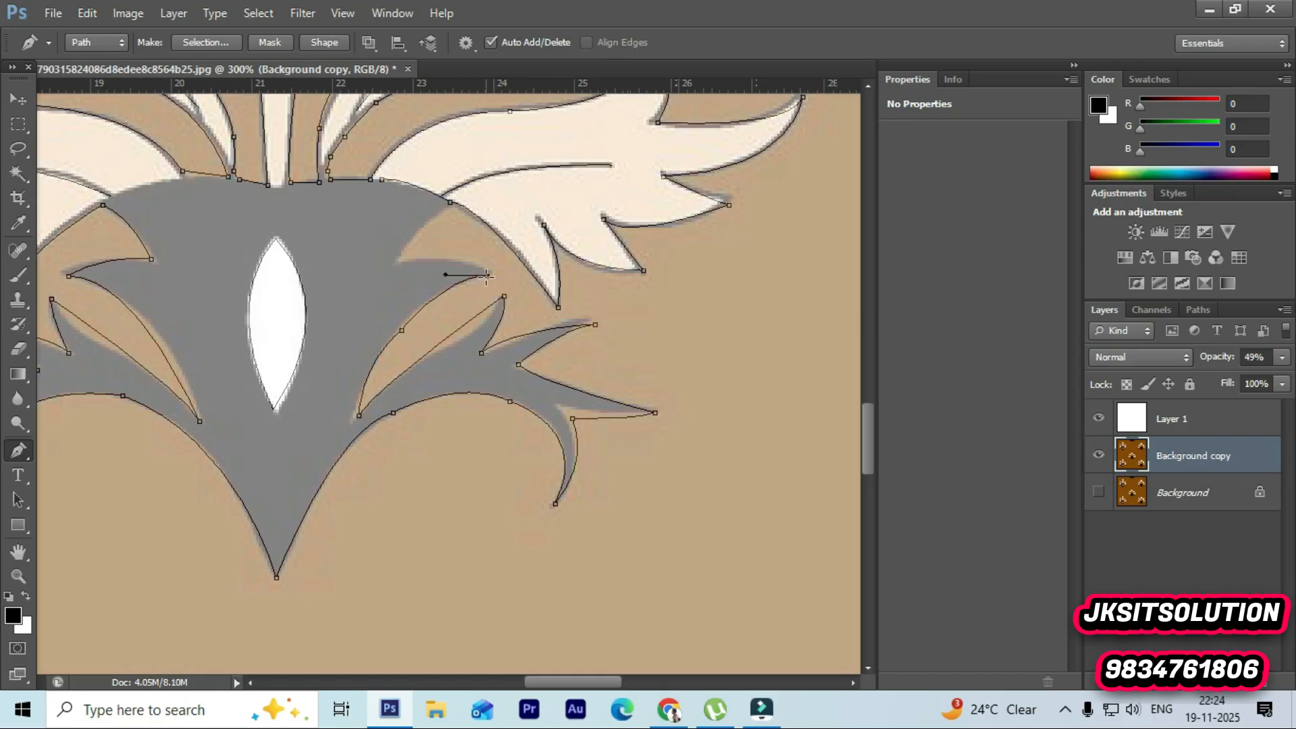
{"action": "left_click_drag", "start_coordinate": [405, 259], "coordinate": [359, 268]}
{"action": "left_click", "coordinate": [404, 261], "text": "alt"}
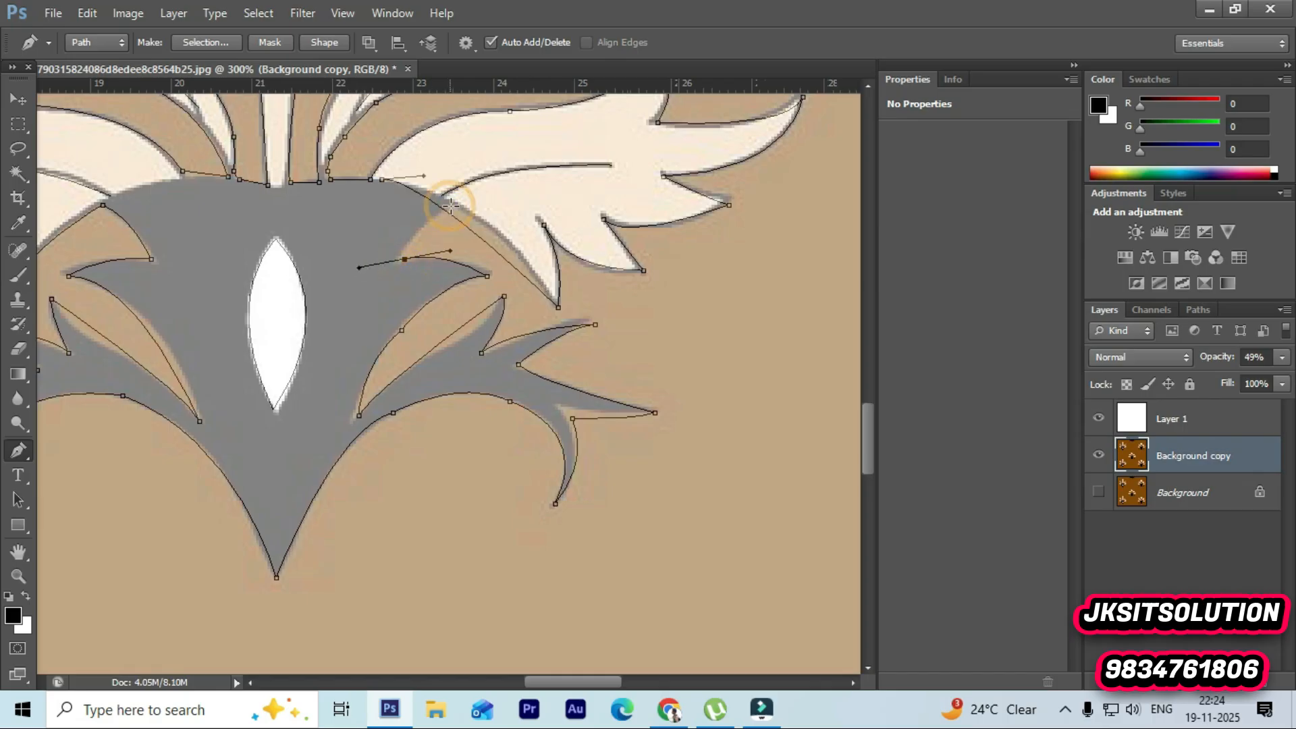
{"action": "left_click", "coordinate": [444, 212]}
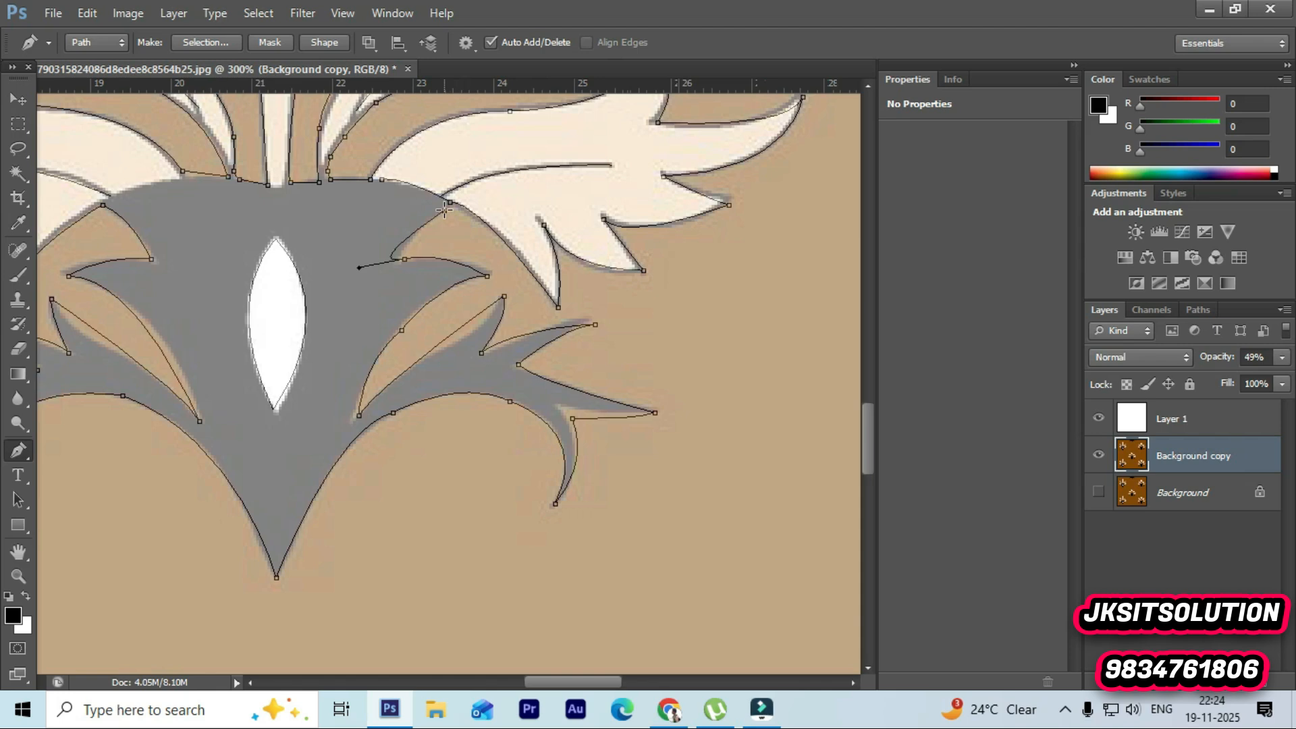
{"action": "key", "text": "ctrl+z"}
{"action": "left_click", "coordinate": [450, 211]}
{"action": "key", "text": "ctrl+z"}
{"action": "left_click_drag", "start_coordinate": [444, 208], "coordinate": [468, 206]}
{"action": "left_click", "coordinate": [455, 230], "text": "ctrl"}
{"action": "left_click", "coordinate": [475, 387], "text": "ctrl"}
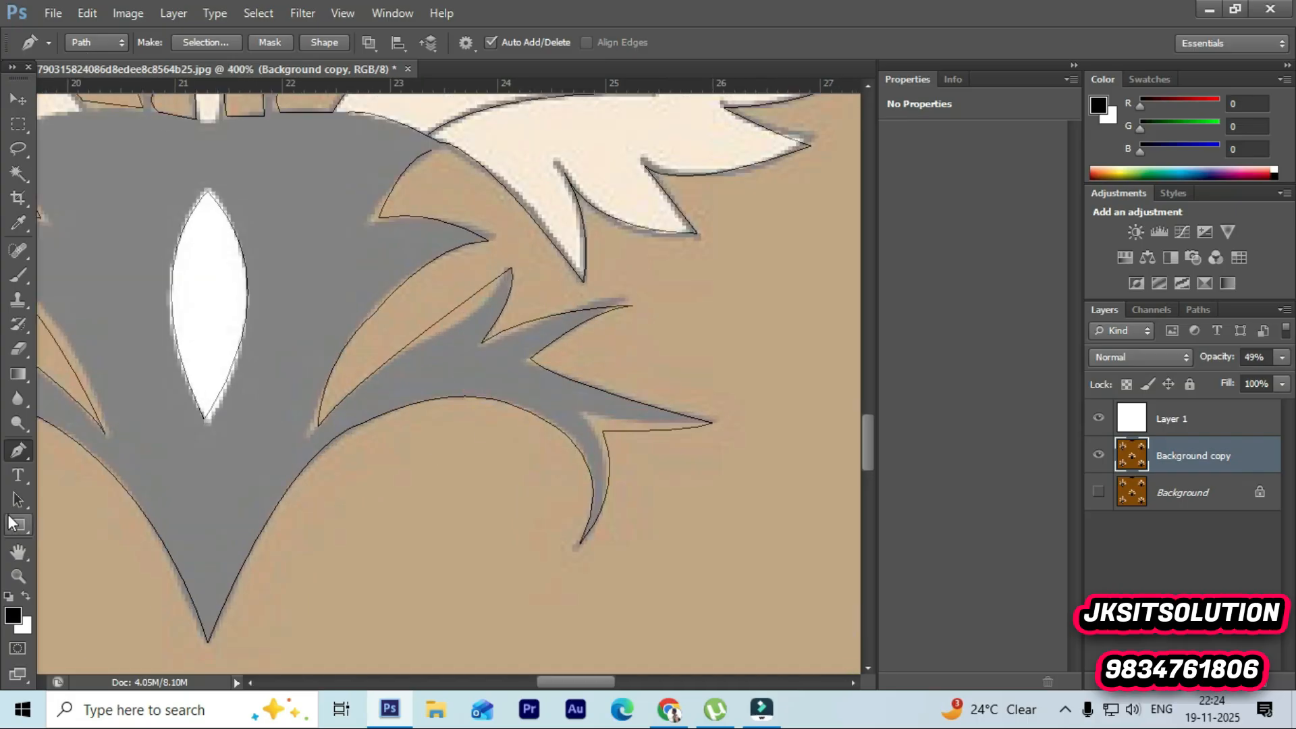
Step: Zoom out to the whole motif and lower the Background copy layer's opacity to 4%
{"action": "left_click", "coordinate": [18, 575]}
{"action": "left_click", "coordinate": [319, 334], "text": "alt"}
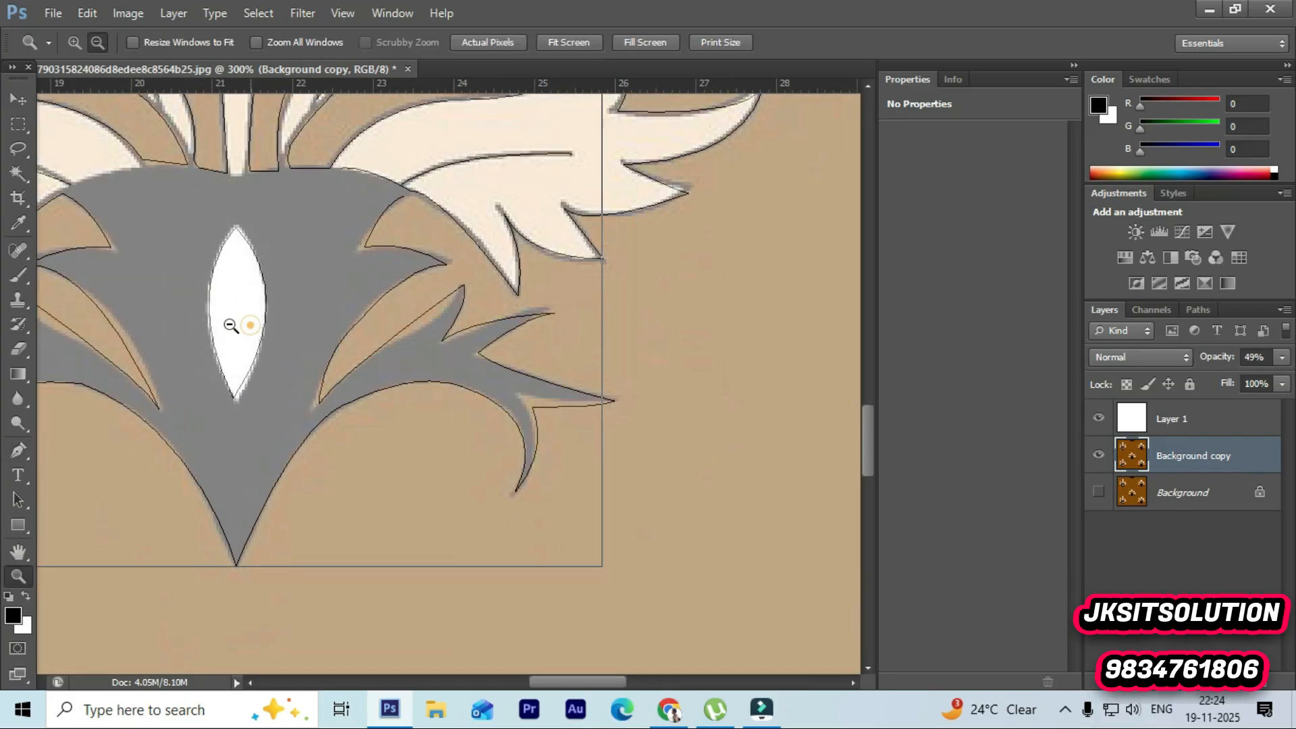
{"action": "left_click", "coordinate": [230, 325], "text": "alt"}
{"action": "left_click", "coordinate": [231, 325], "text": "alt"}
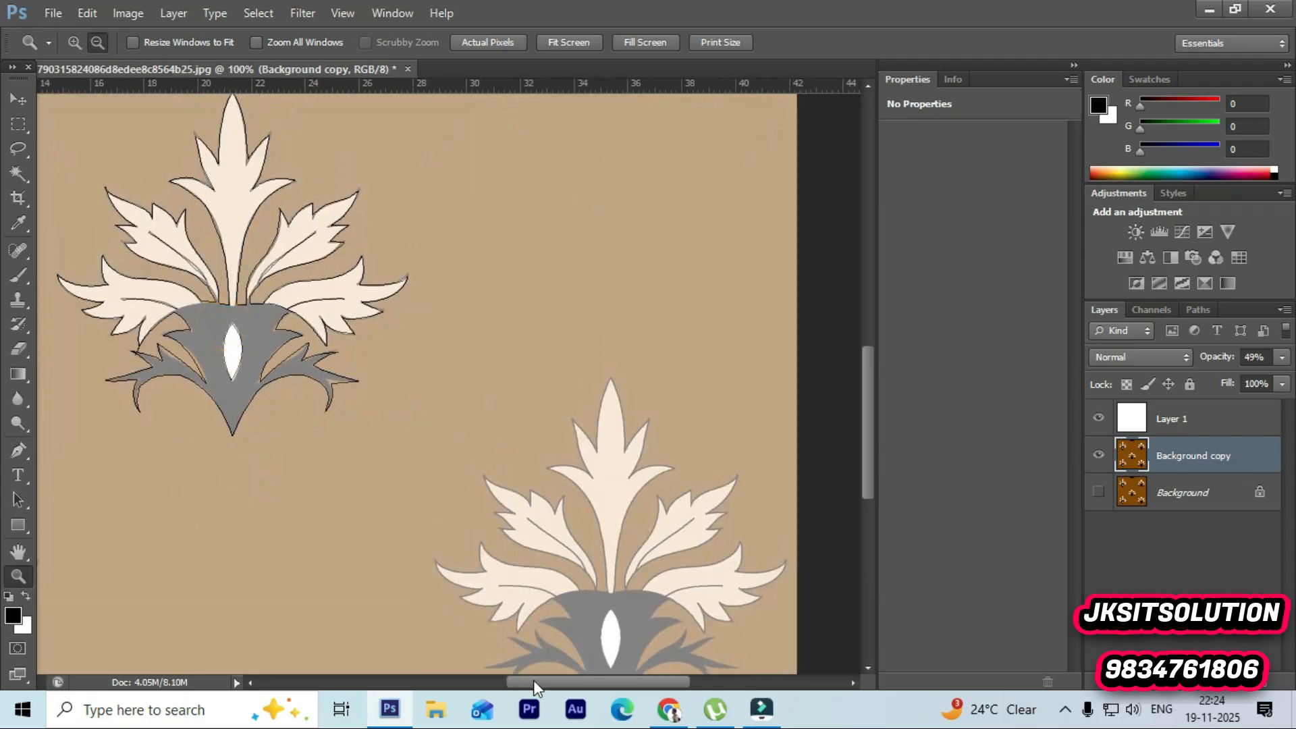
{"action": "left_click_drag", "start_coordinate": [534, 682], "coordinate": [477, 682]}
{"action": "left_click", "coordinate": [527, 237]}
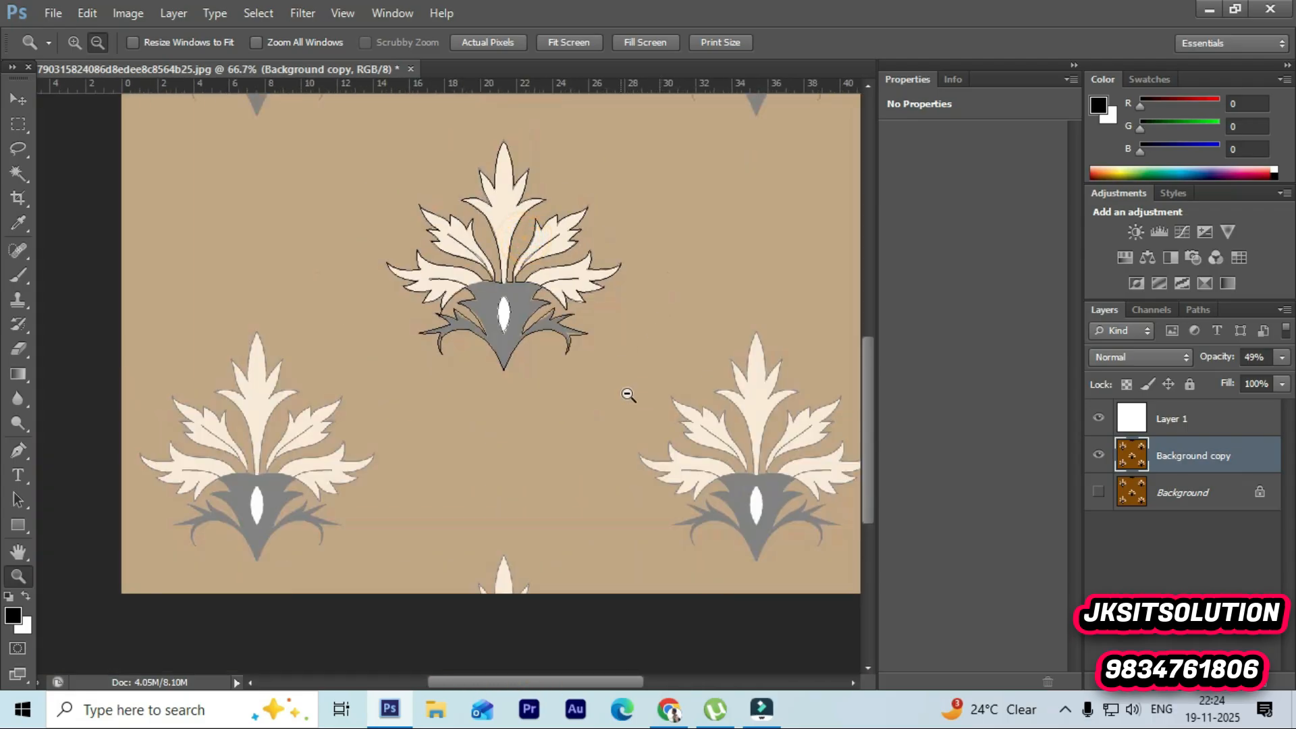
{"action": "left_click", "coordinate": [1282, 357]}
{"action": "left_click_drag", "start_coordinate": [1234, 379], "coordinate": [1193, 378]}
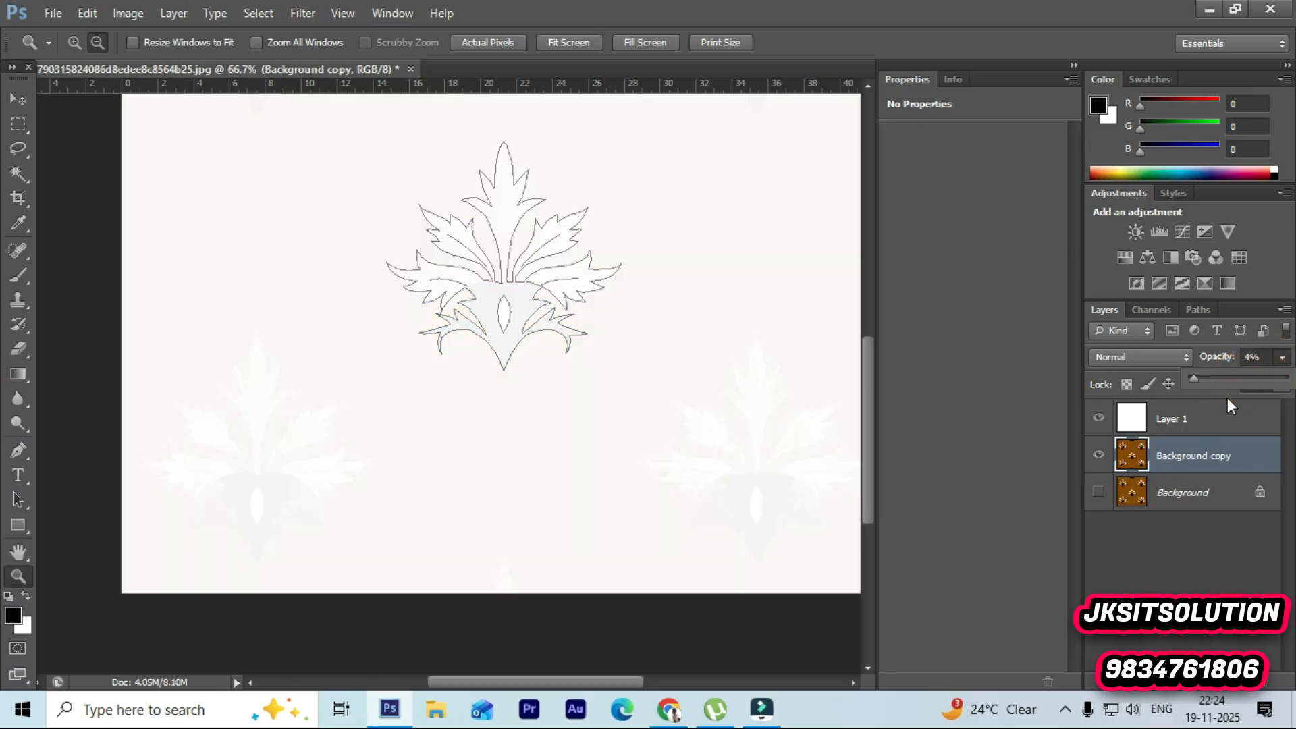
Step: Zoom in and out across the motif to review the traced outline against the faded image
{"action": "left_click", "coordinate": [533, 263]}
{"action": "left_click", "coordinate": [533, 266]}
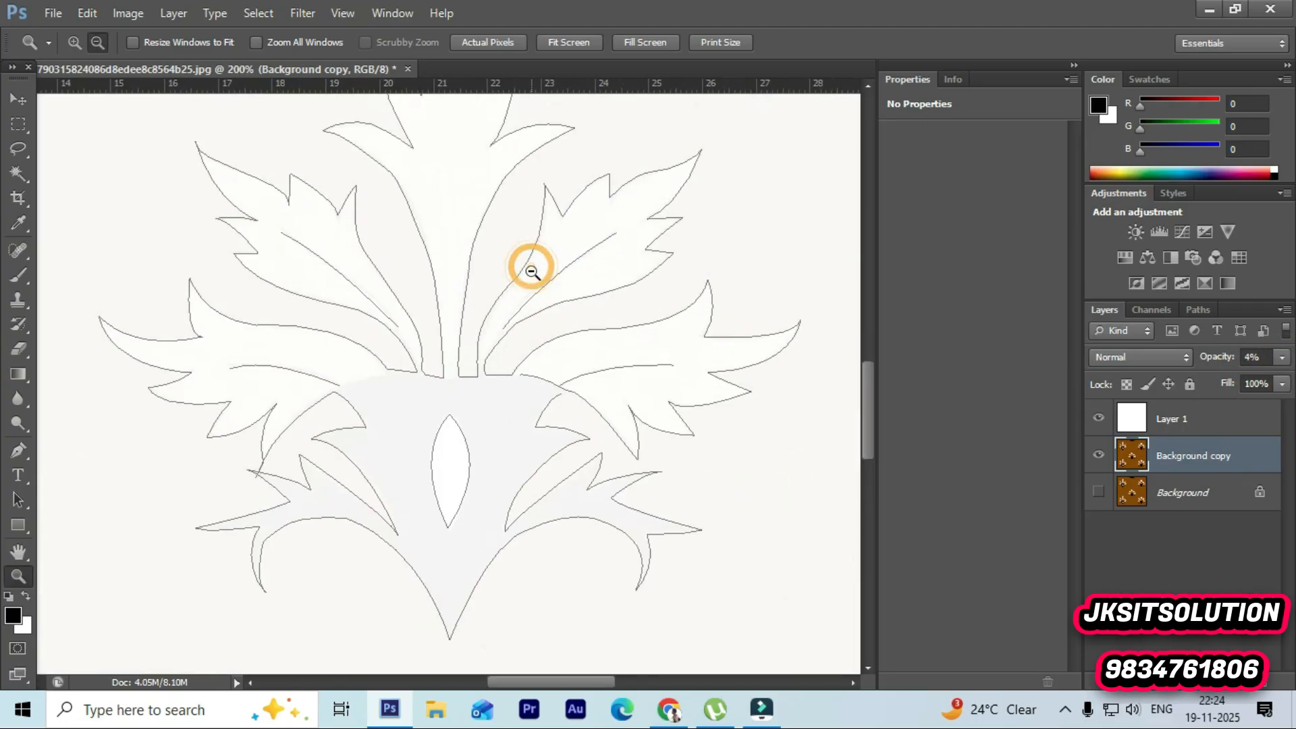
{"action": "scroll", "coordinate": [543, 299], "scroll_direction": "down", "scroll_amount": 1}
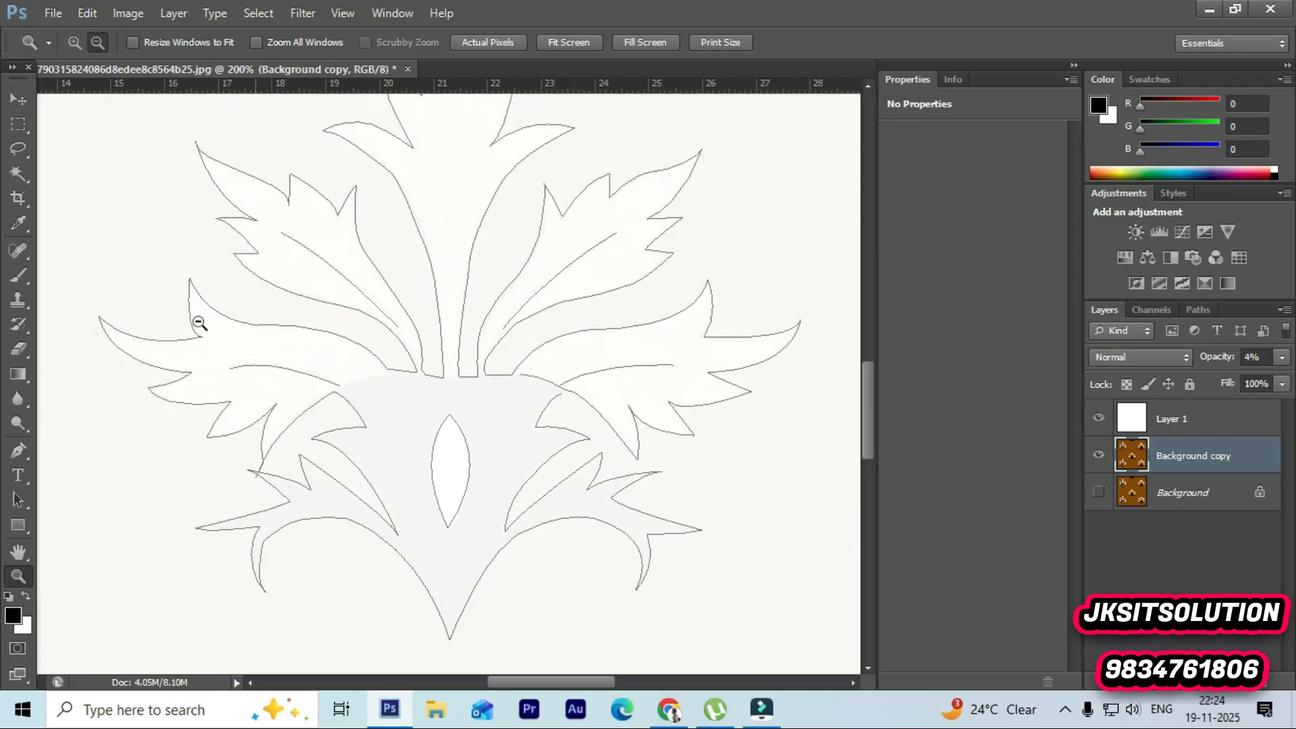
{"action": "left_click", "coordinate": [490, 361]}
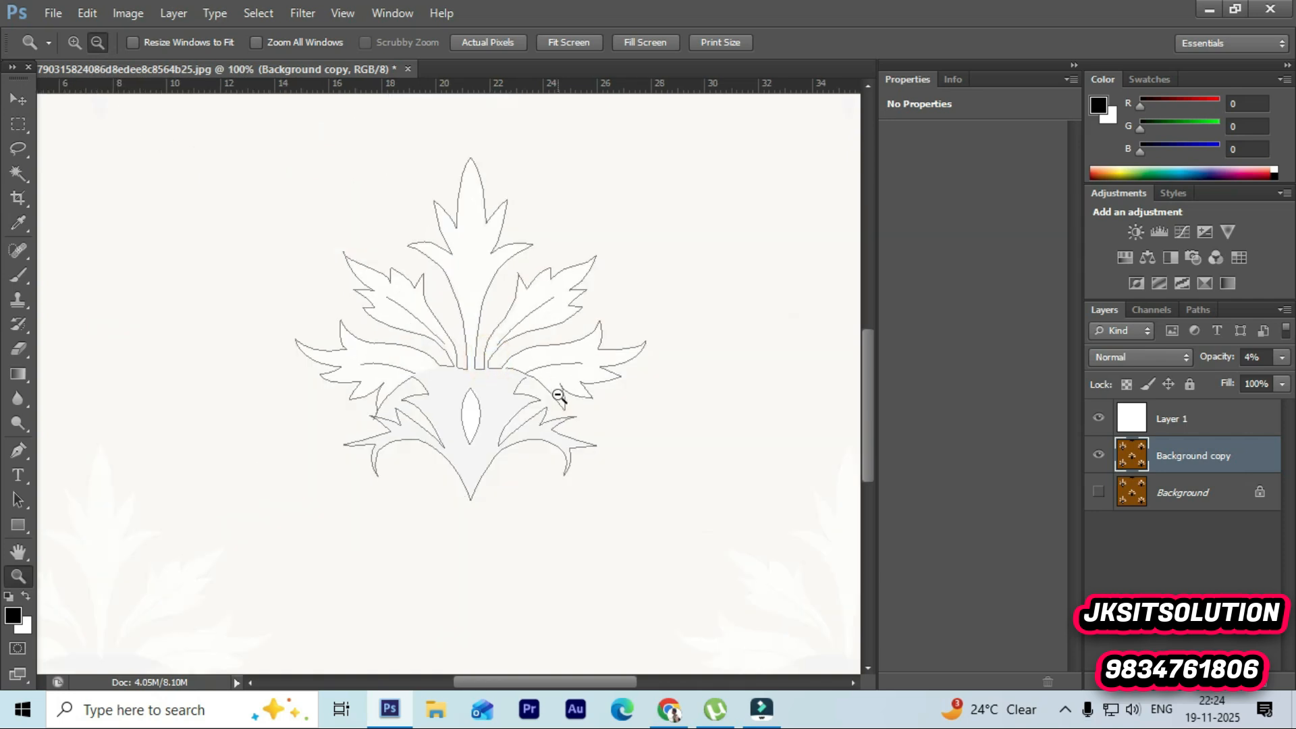
{"action": "left_click", "coordinate": [559, 397]}
{"action": "left_click", "coordinate": [616, 428], "text": "alt"}
{"action": "left_click", "coordinate": [616, 428], "text": "alt"}
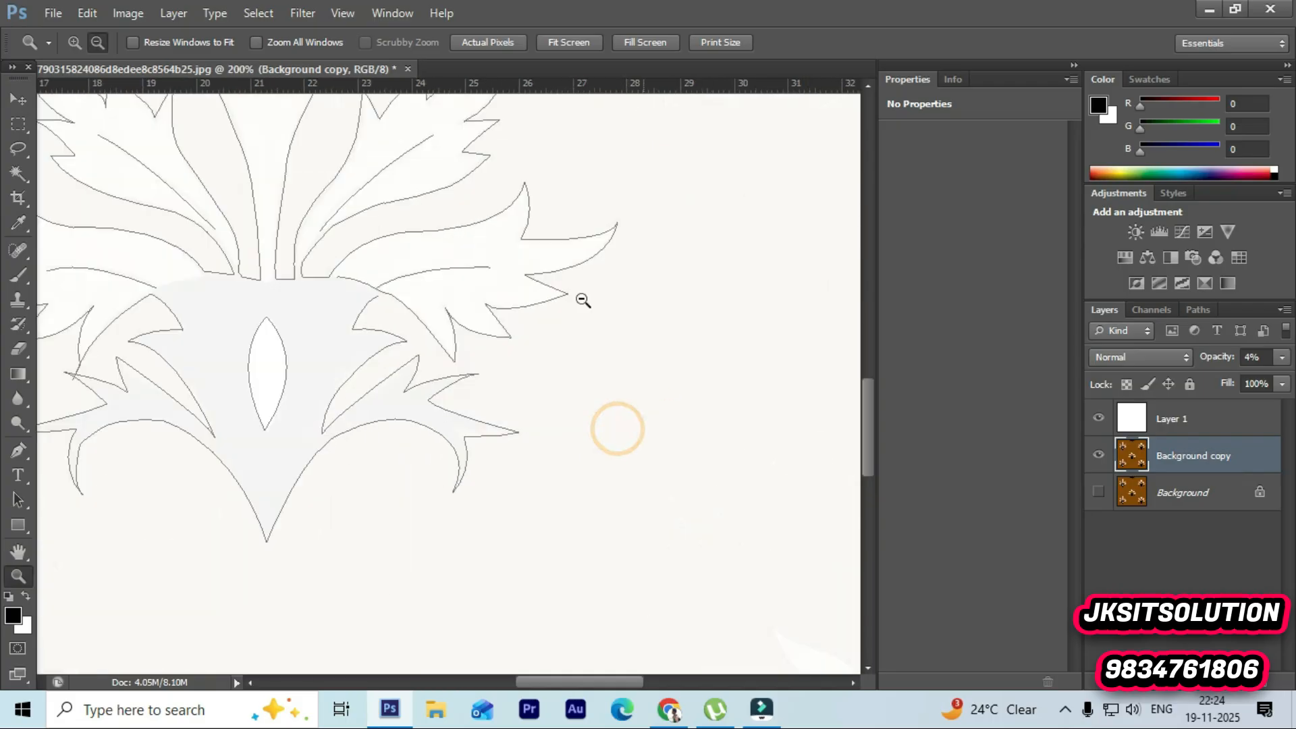
{"action": "left_click", "coordinate": [258, 246]}
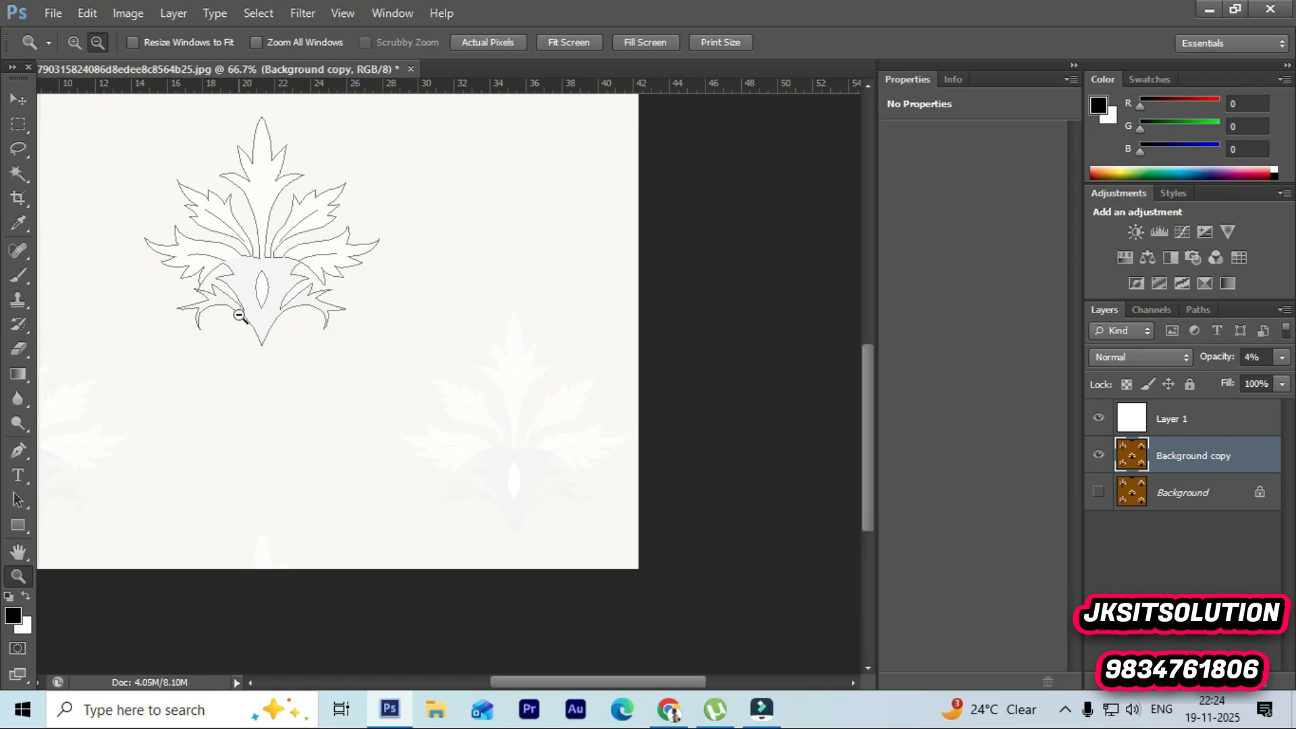
{"action": "left_click_drag", "start_coordinate": [546, 678], "coordinate": [505, 677]}
{"action": "scroll", "coordinate": [477, 250], "scroll_direction": "up", "scroll_amount": 1}
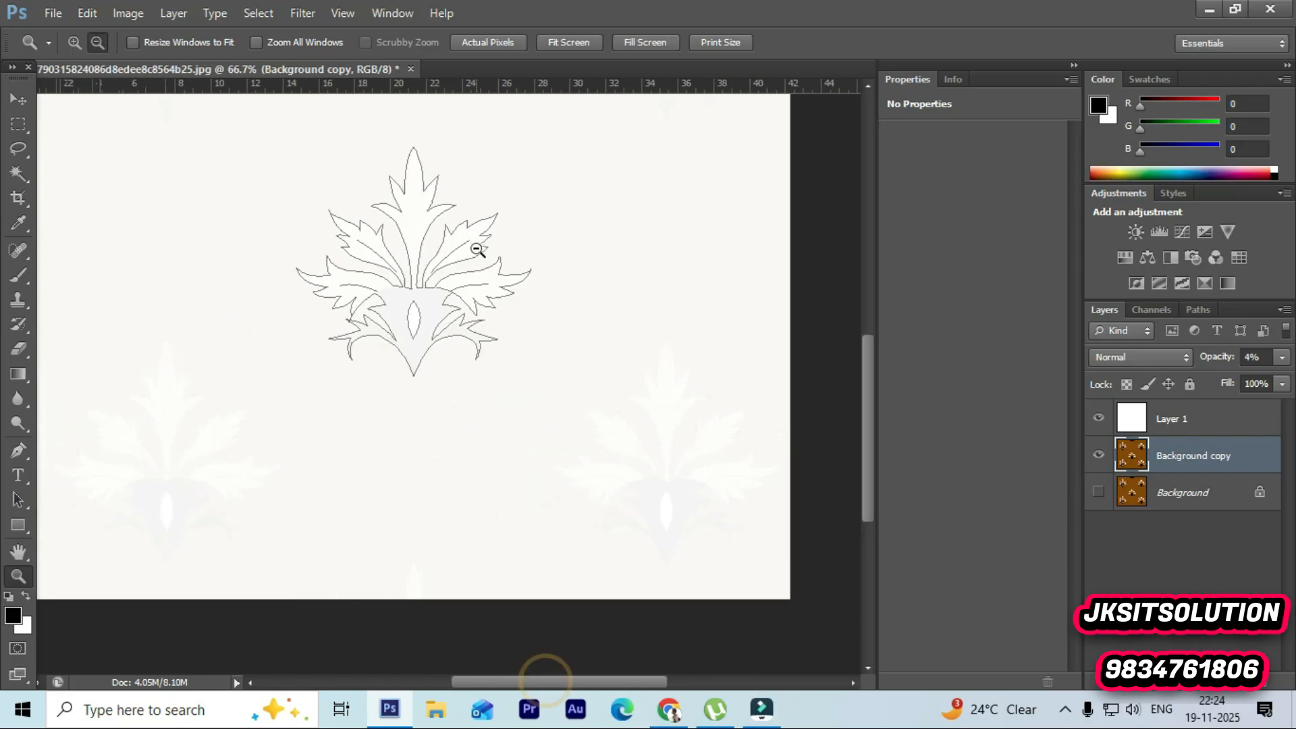
{"action": "scroll", "coordinate": [478, 249], "scroll_direction": "up", "scroll_amount": 3}
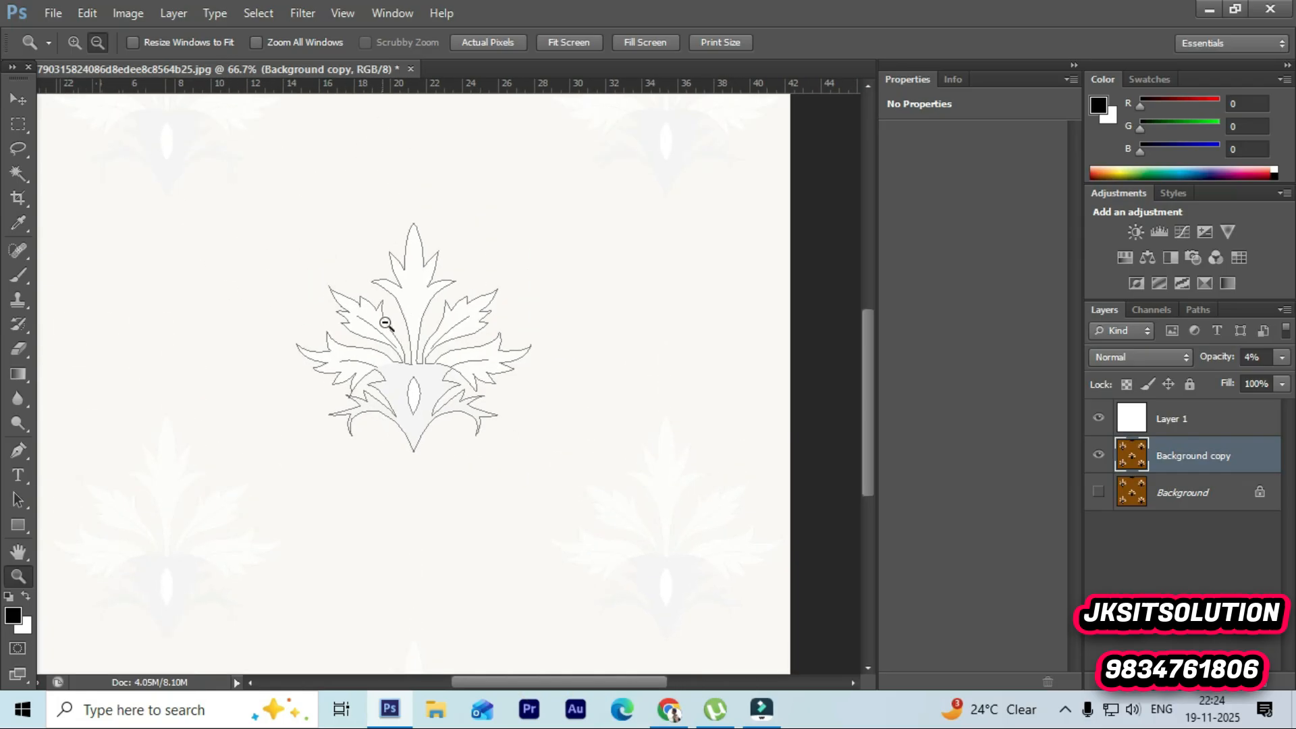
{"action": "left_click", "coordinate": [354, 315], "text": "alt"}
{"action": "left_click", "coordinate": [353, 315]}
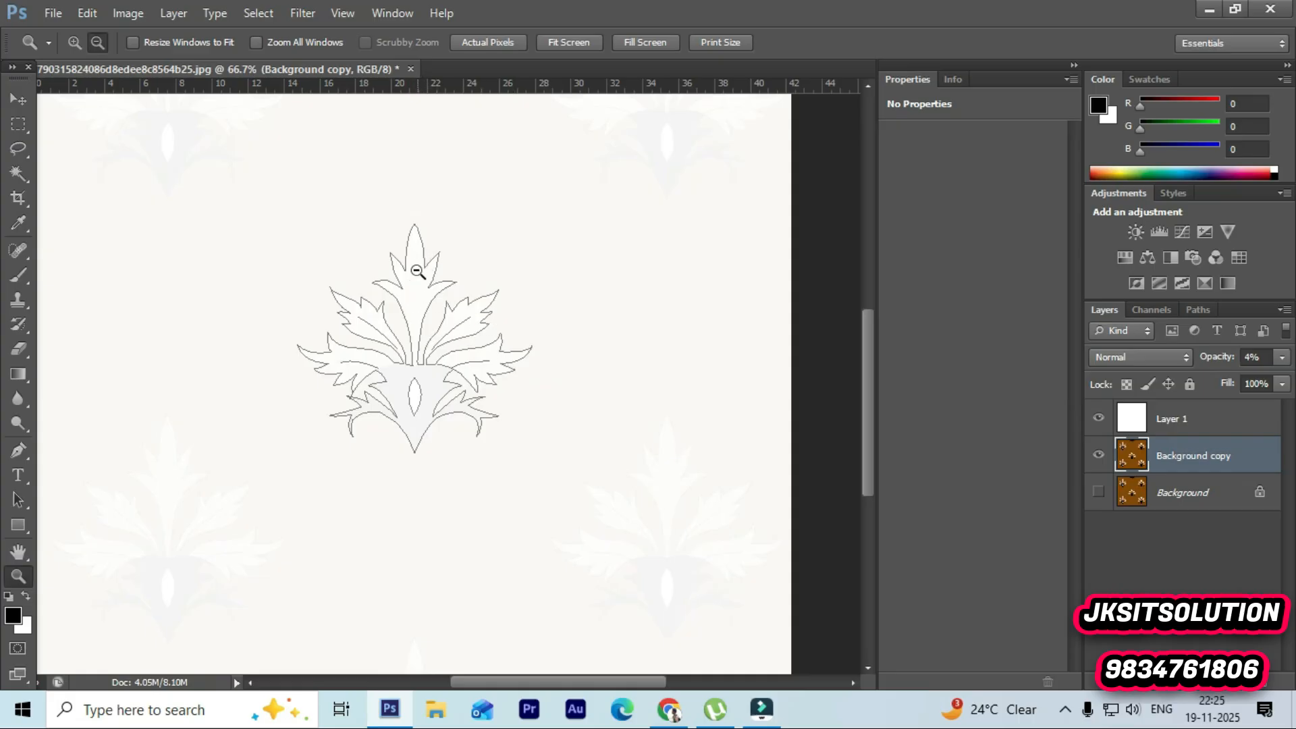
{"action": "left_click", "coordinate": [410, 336]}
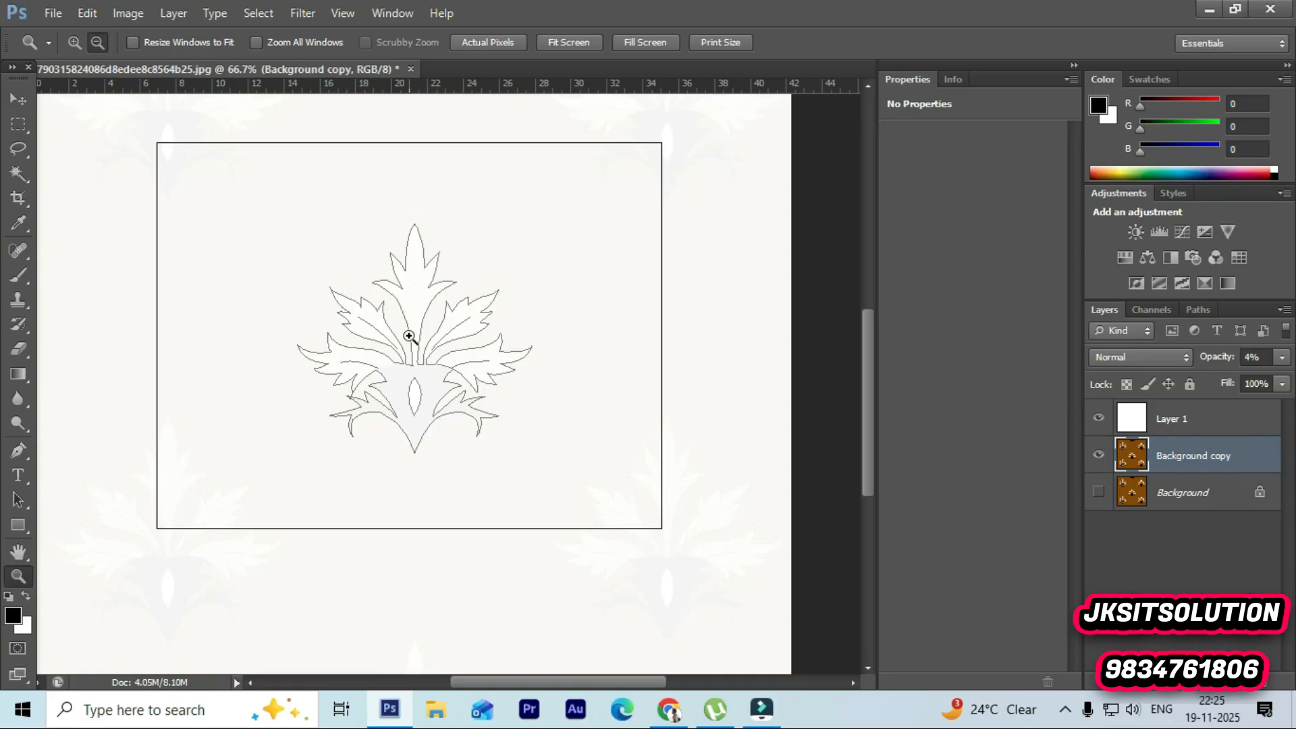
{"action": "left_click", "coordinate": [409, 336]}
{"action": "scroll", "coordinate": [439, 371], "scroll_direction": "up", "scroll_amount": 3}
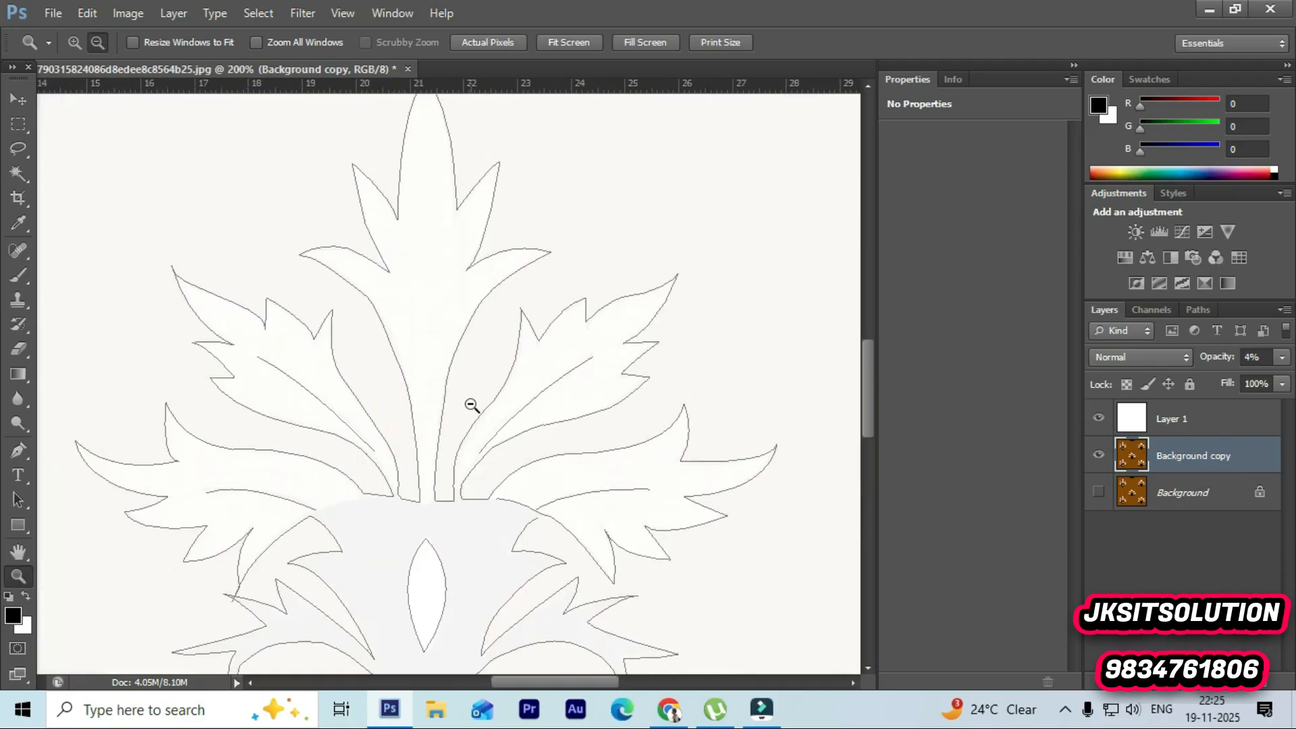
{"action": "scroll", "coordinate": [467, 371], "scroll_direction": "down", "scroll_amount": 5}
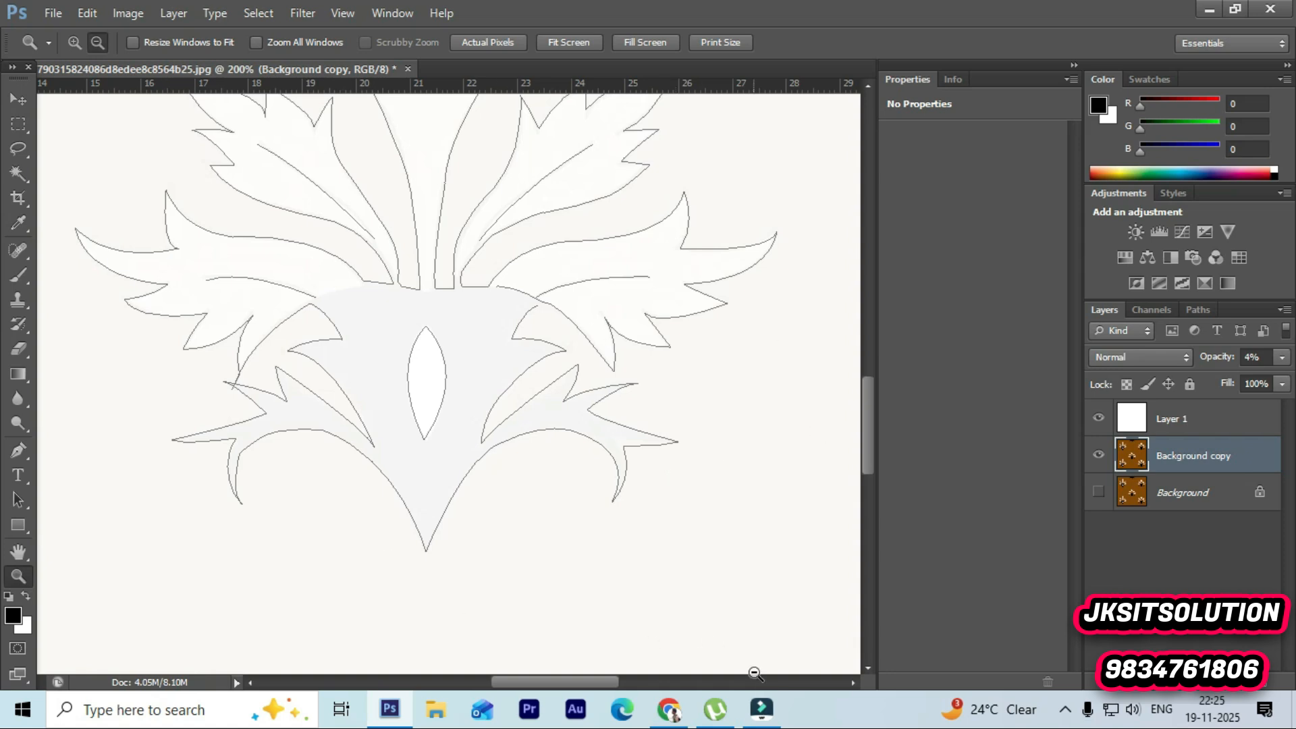
{"action": "left_click", "coordinate": [762, 710]}
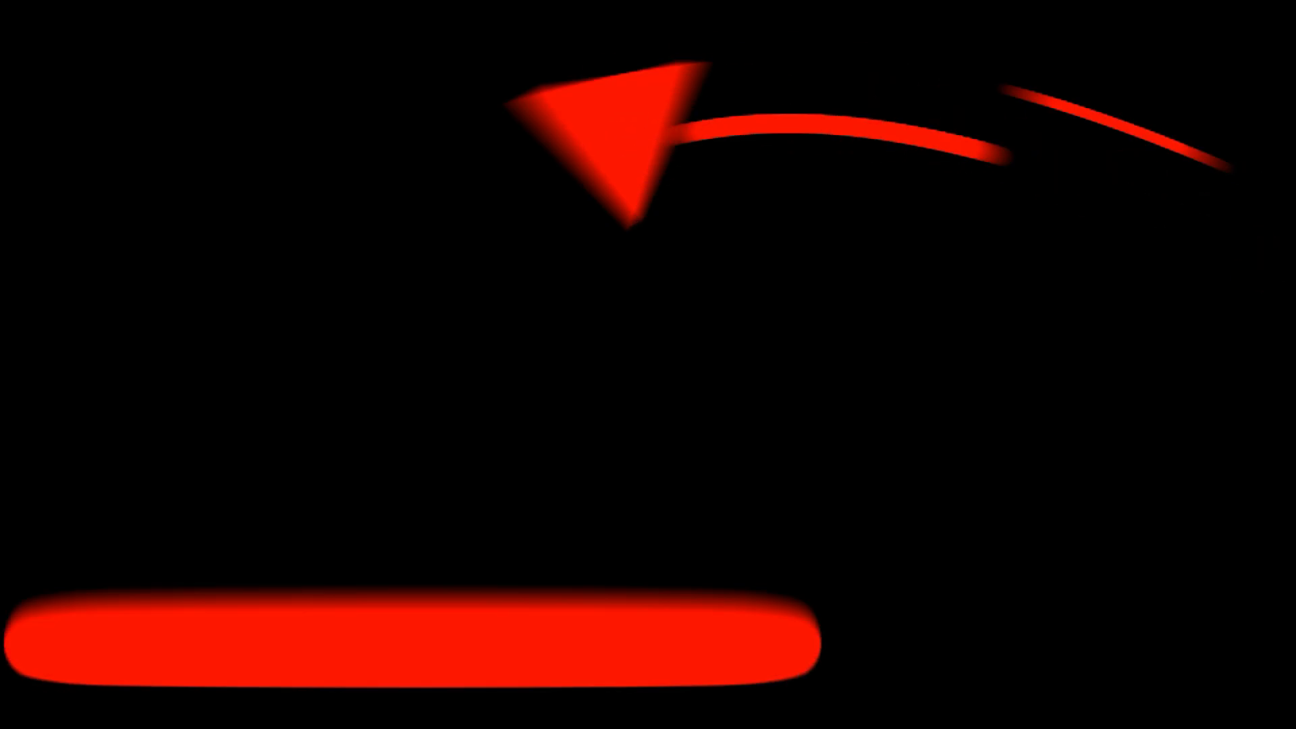